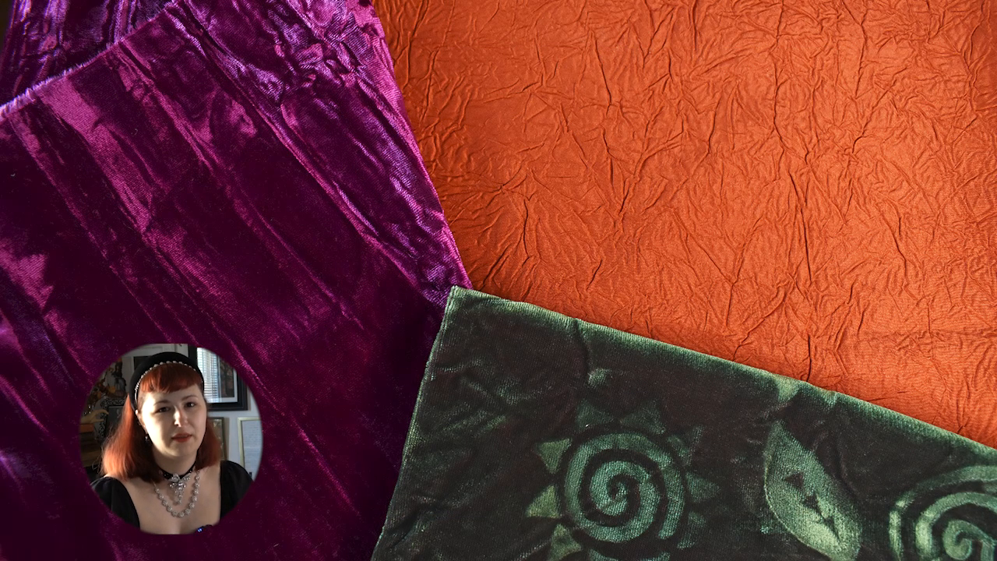
Search Adobe Fonts for "musch", open the P22 Muschamp Pro family and add its Regular font
click(494, 124)
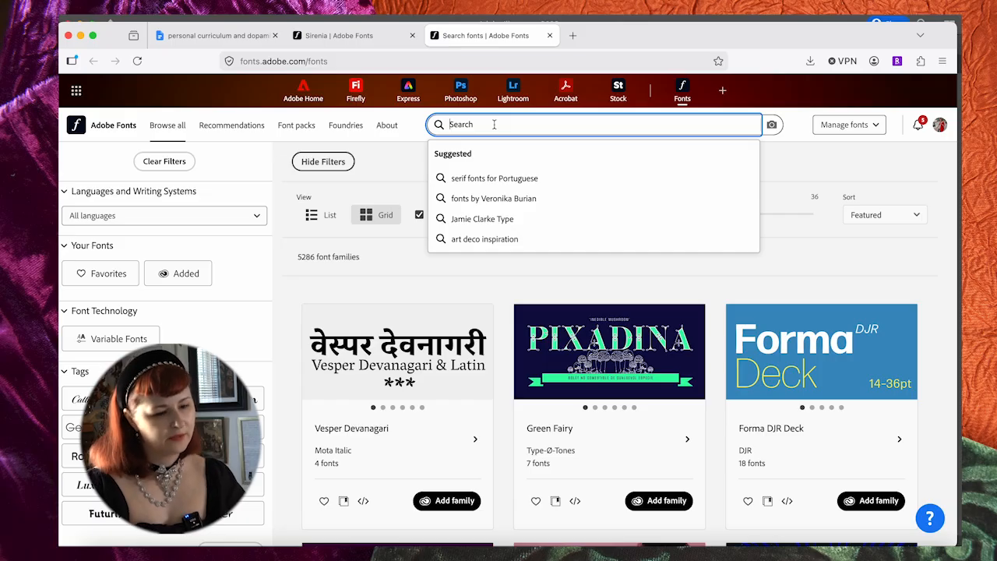
text(muschma)
key(BackSpace)
key(BackSpace)
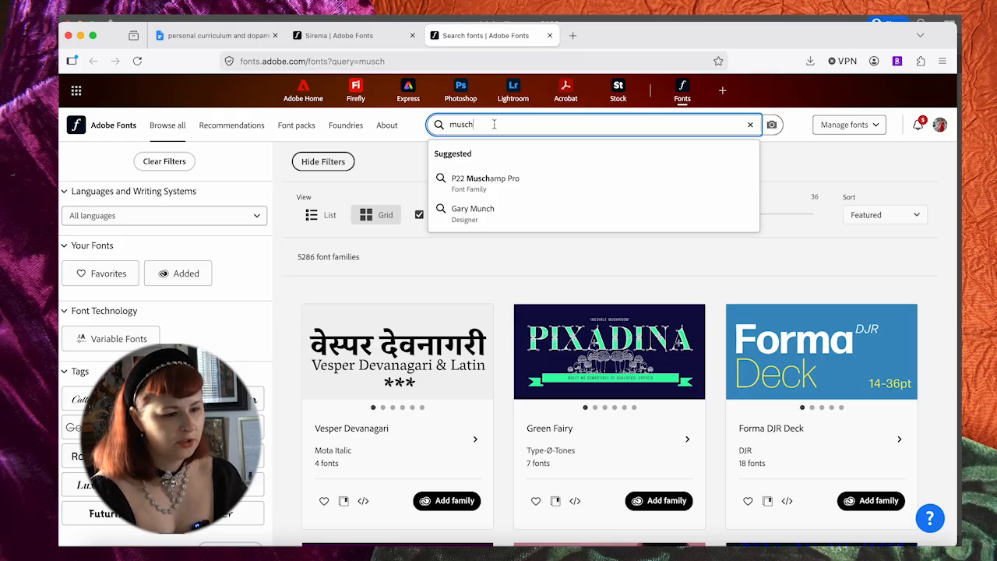
click(510, 180)
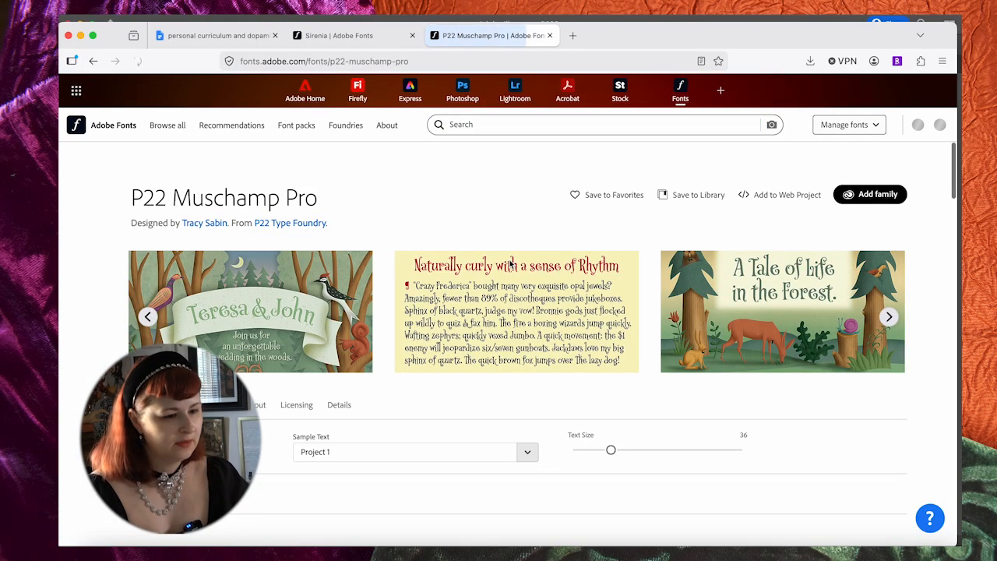
scroll(503, 350, down, 5)
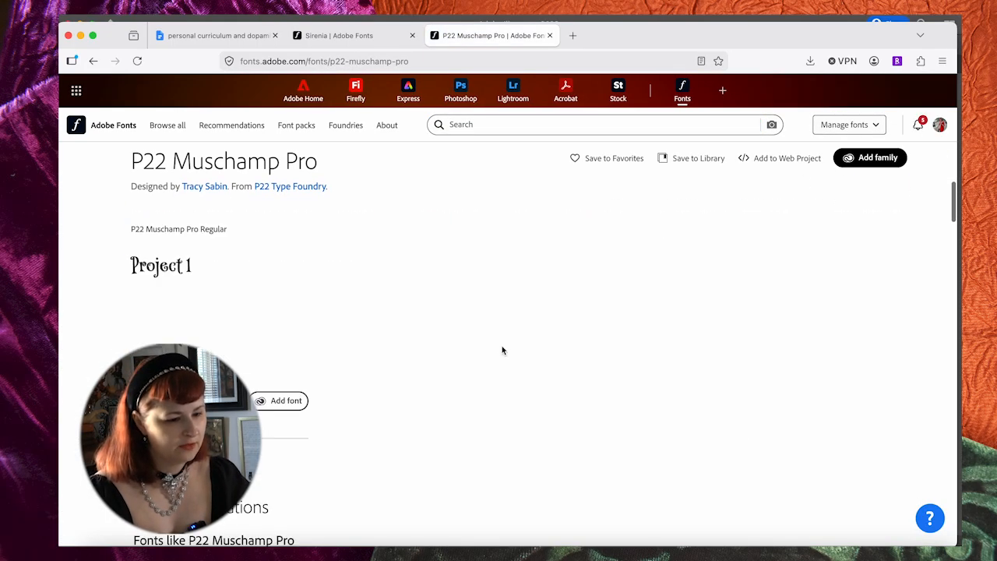
click(279, 401)
scroll(503, 338, up, 5)
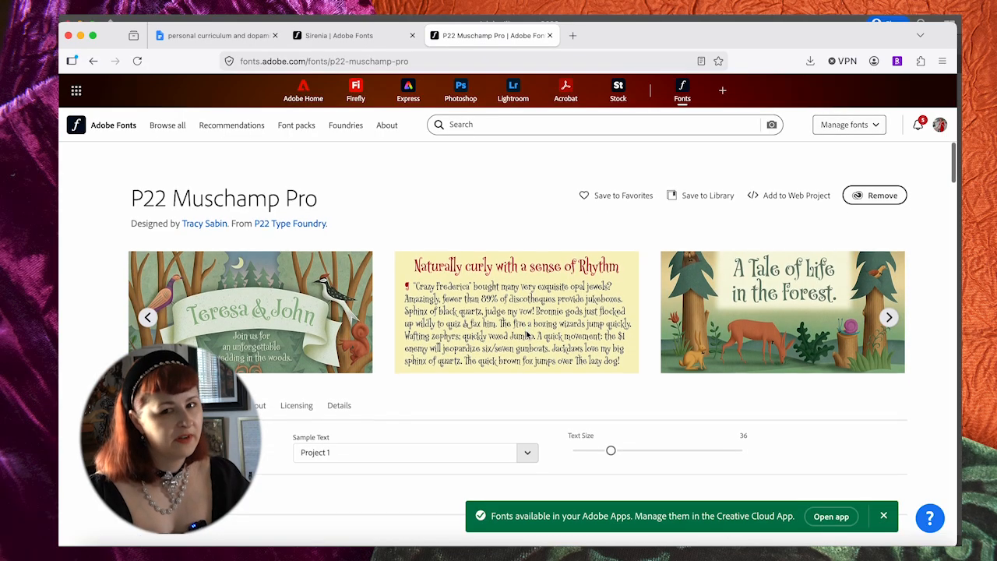
Search Adobe Fonts for "alight", open the Alight Slab family and add its Regular font
click(514, 125)
text(alight)
key(Return)
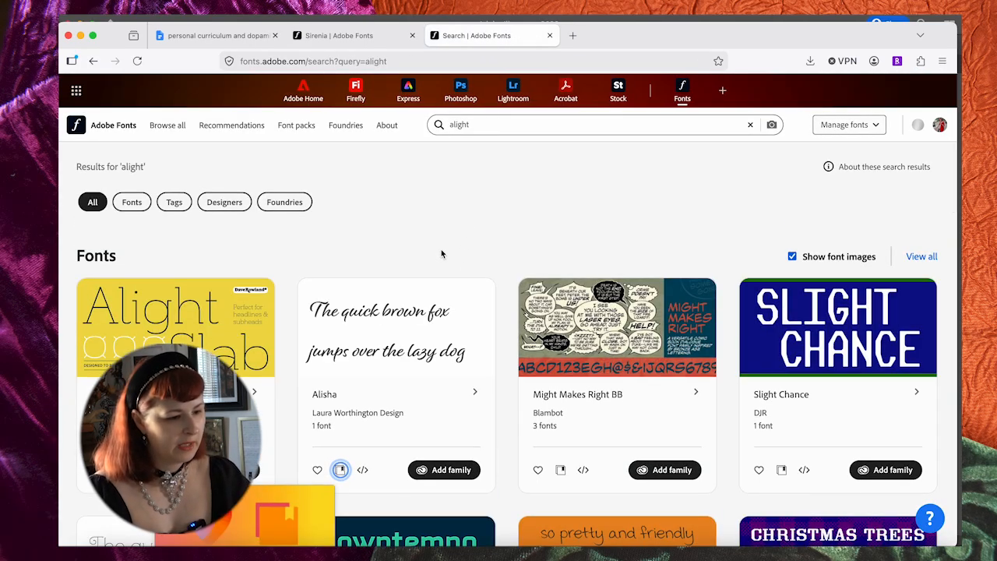
click(215, 319)
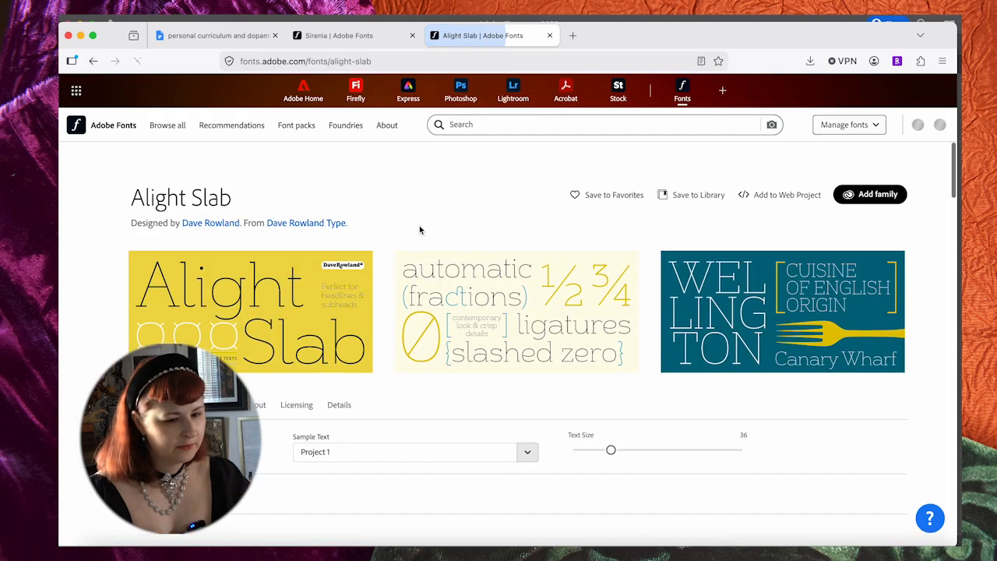
scroll(447, 226, down, 5)
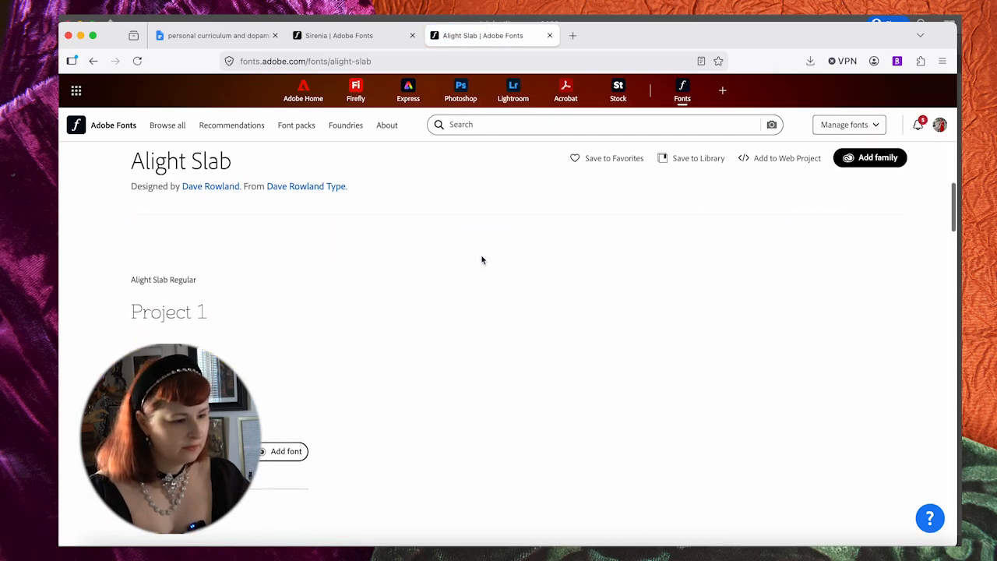
click(269, 451)
scroll(584, 296, down, 3)
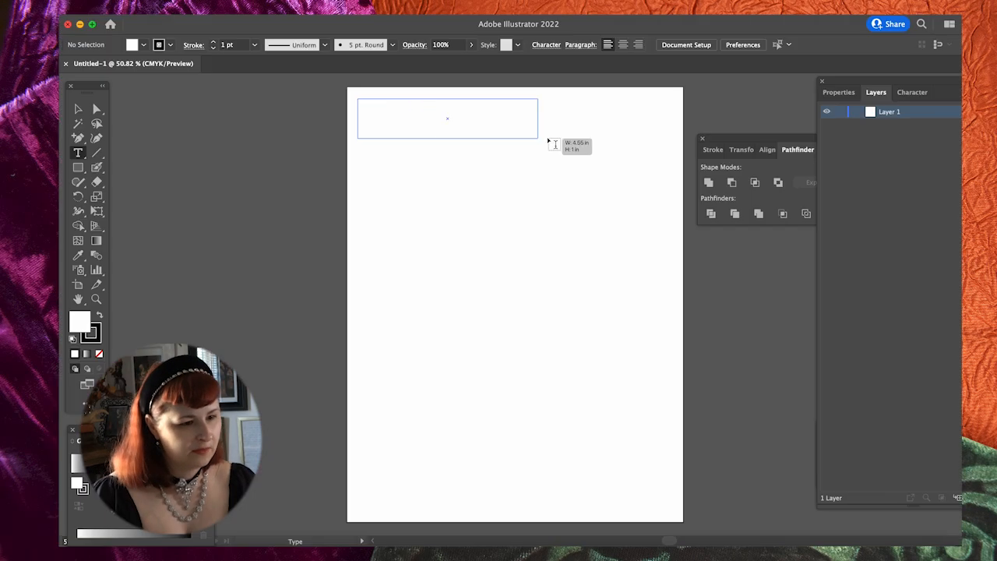
In Illustrator, draw a text box about 7.7 by 0.9 in across the page's upper edge and enter "Personal Curriculum"
drag(552, 141, 664, 133)
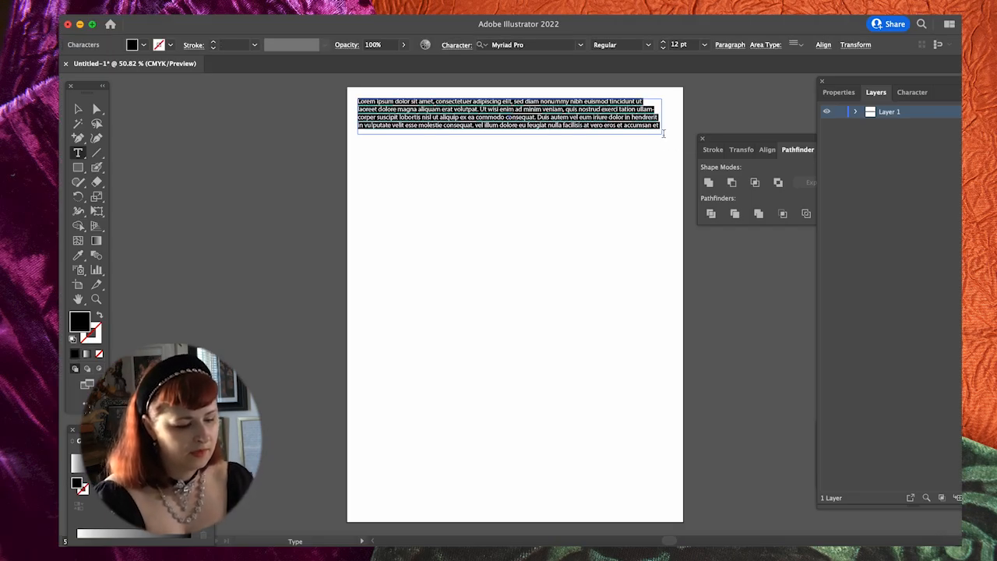
text(Personal Curr)
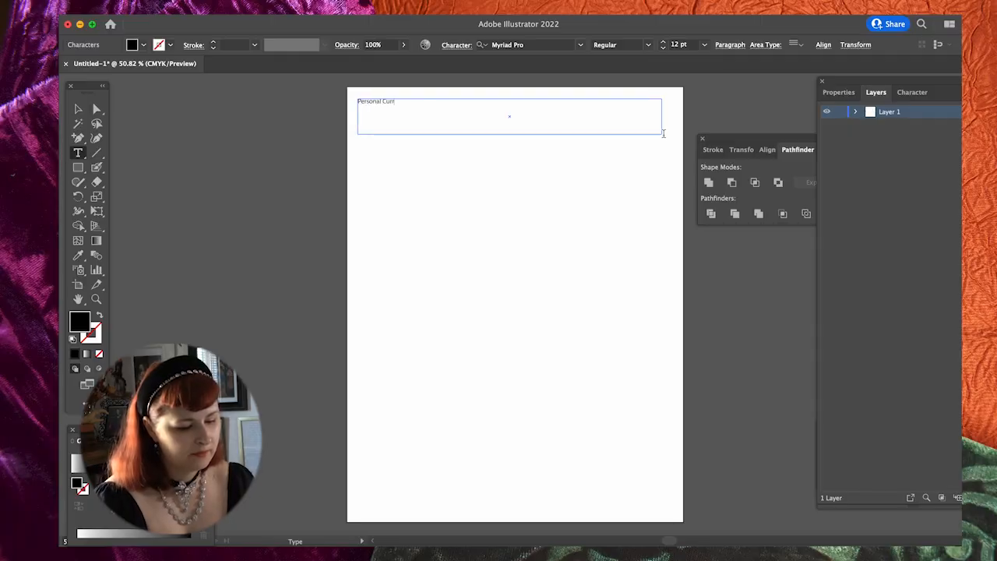
key(BackSpace)
key(BackSpace)
key(BackSpace)
key(BackSpace)
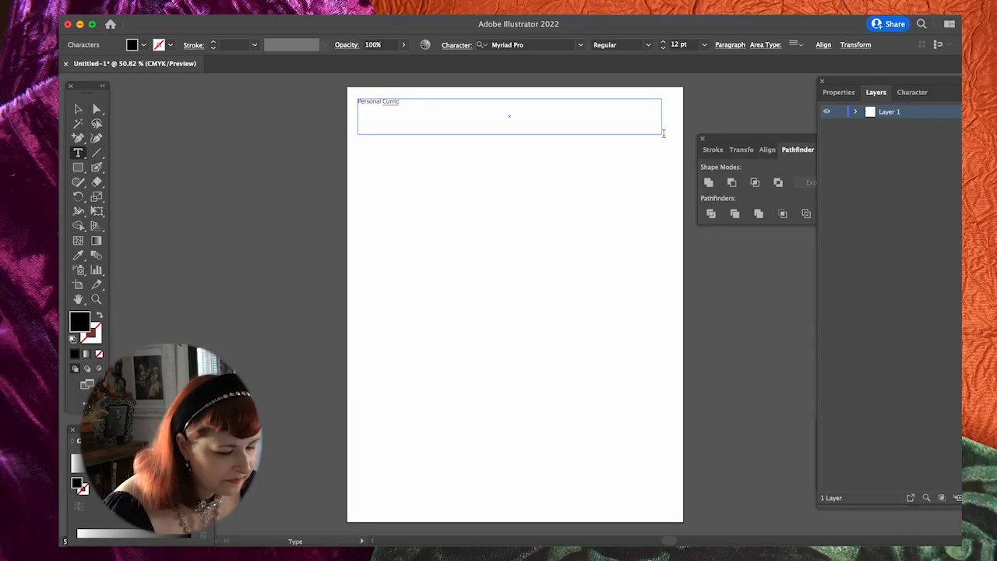
text(ulum)
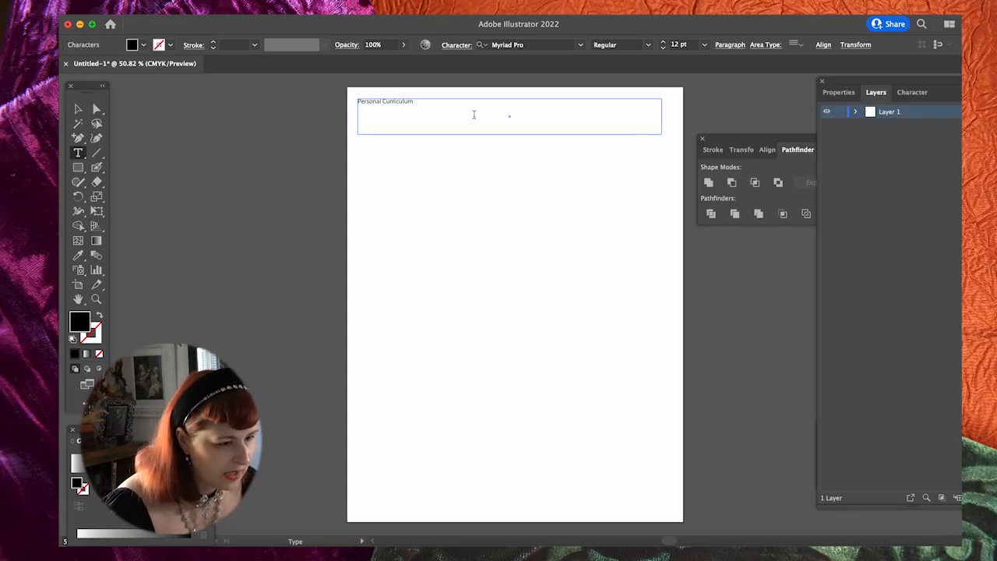
Set the whole "Personal Curriculum" title to 36 pt and centre it in its text box
key(super+a)
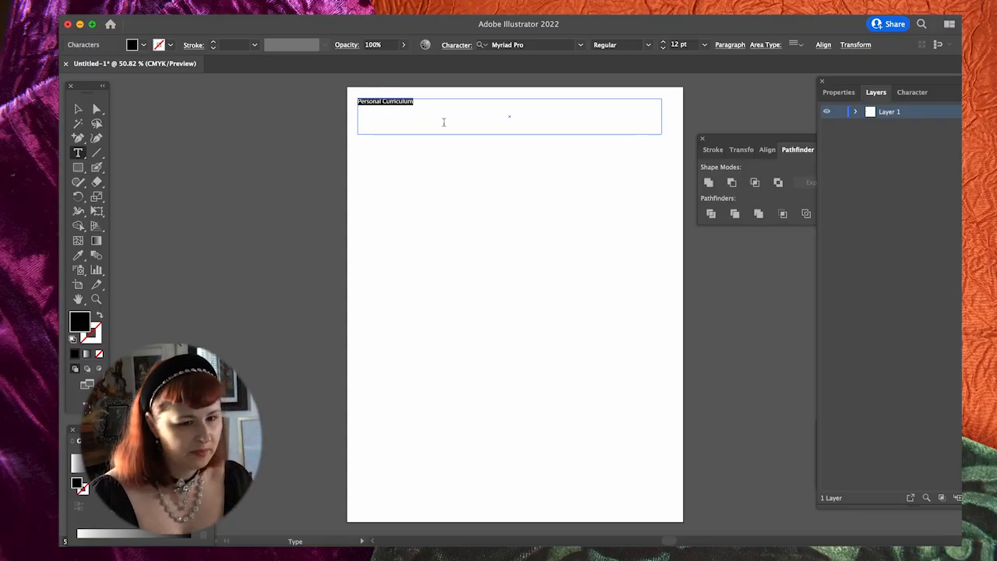
click(839, 92)
click(877, 364)
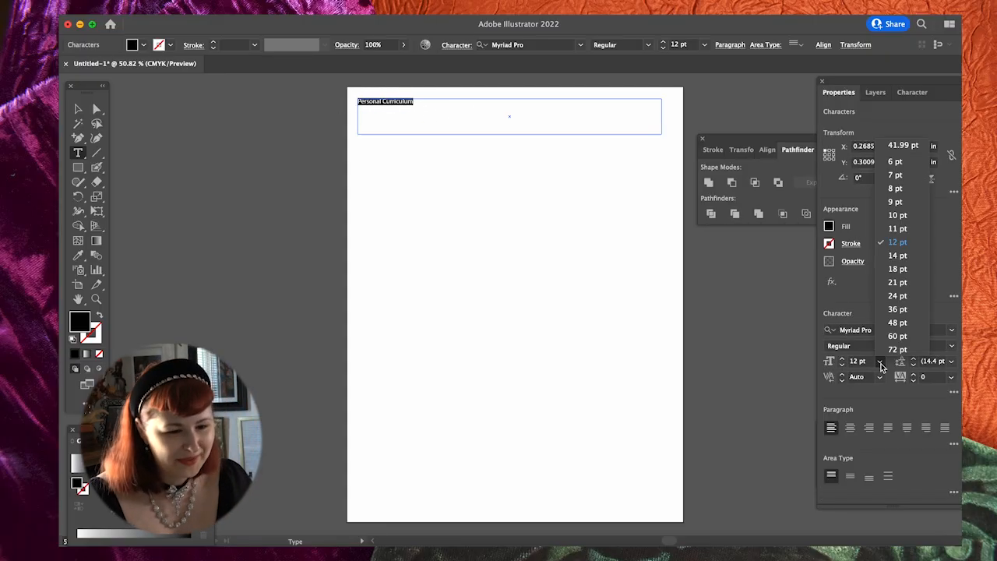
click(871, 313)
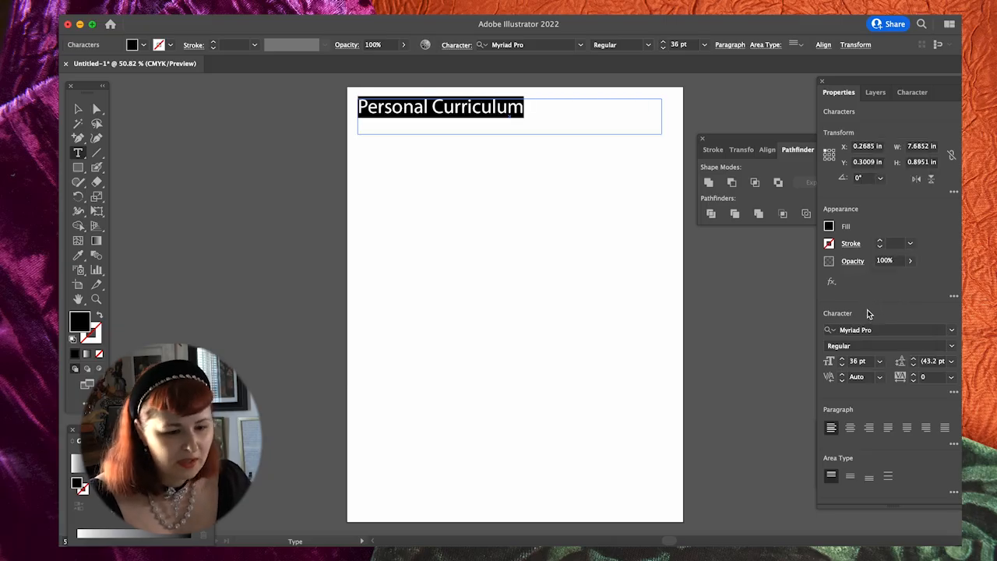
click(850, 427)
key(Escape)
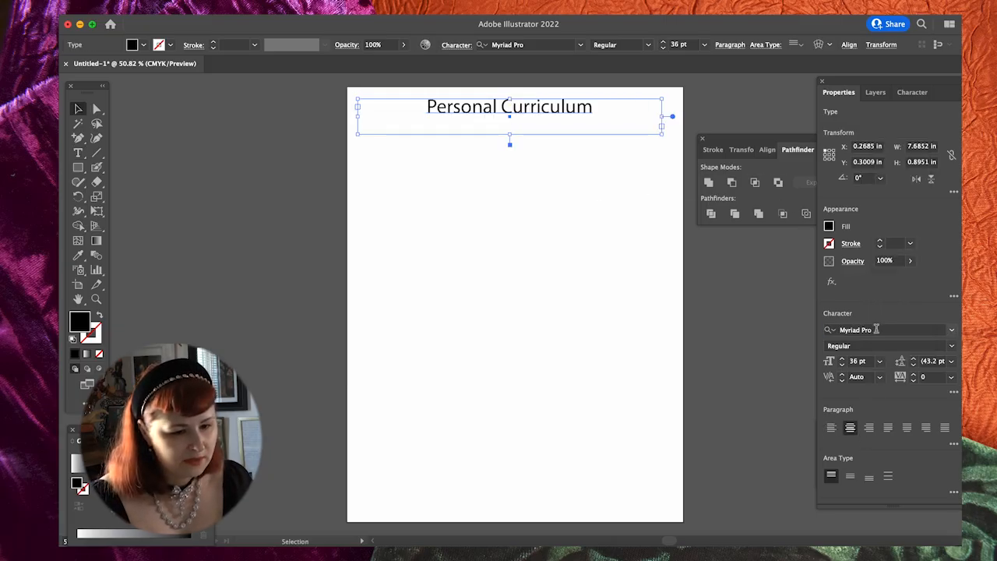
Set the title's font to P22 Schneeberger Black and duplicate the title to compare fonts
click(876, 330)
text(schne)
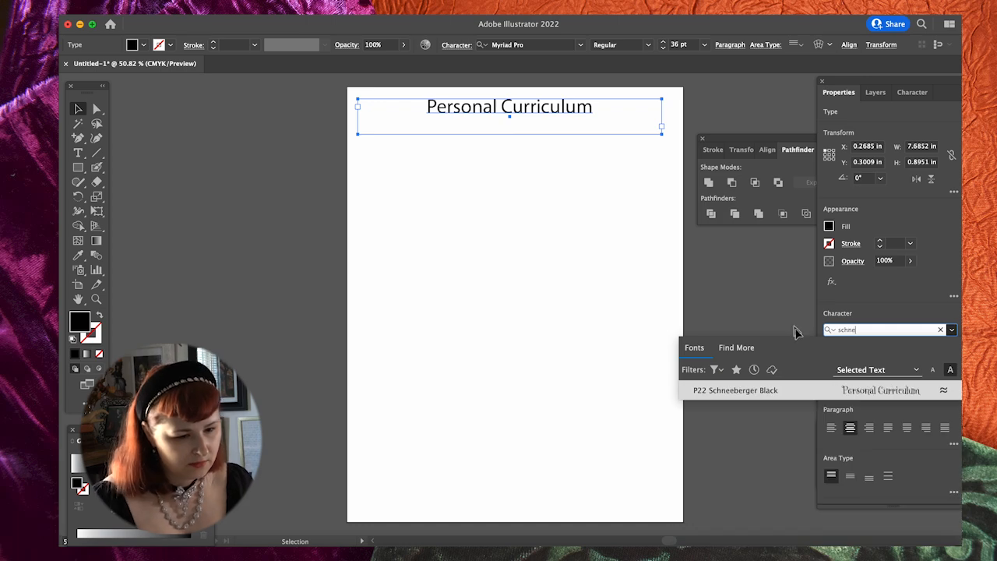
click(770, 390)
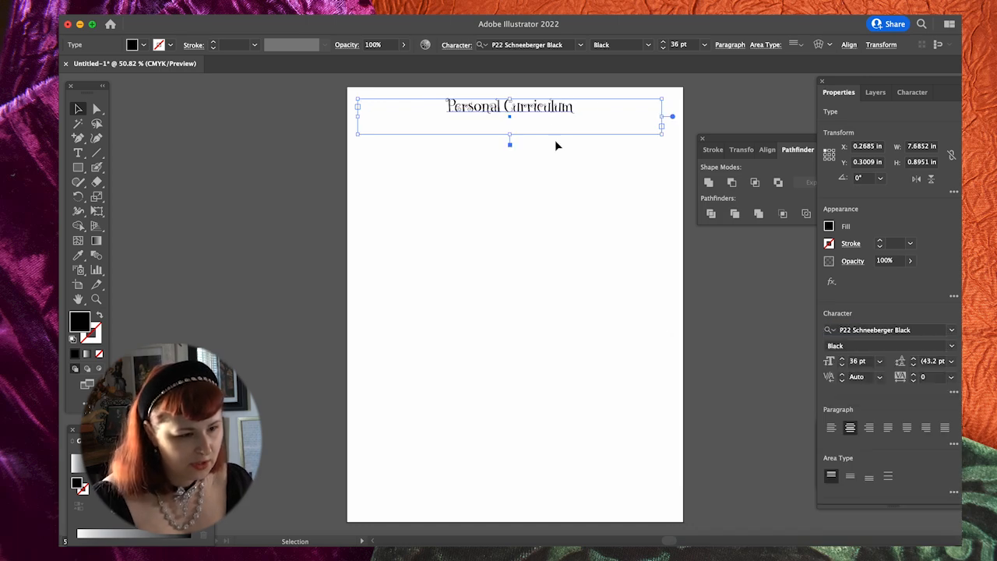
drag(536, 114, 568, 114)
Change the font of the upper "Personal Curriculum" title to P22 Muschamp Pro
click(867, 330)
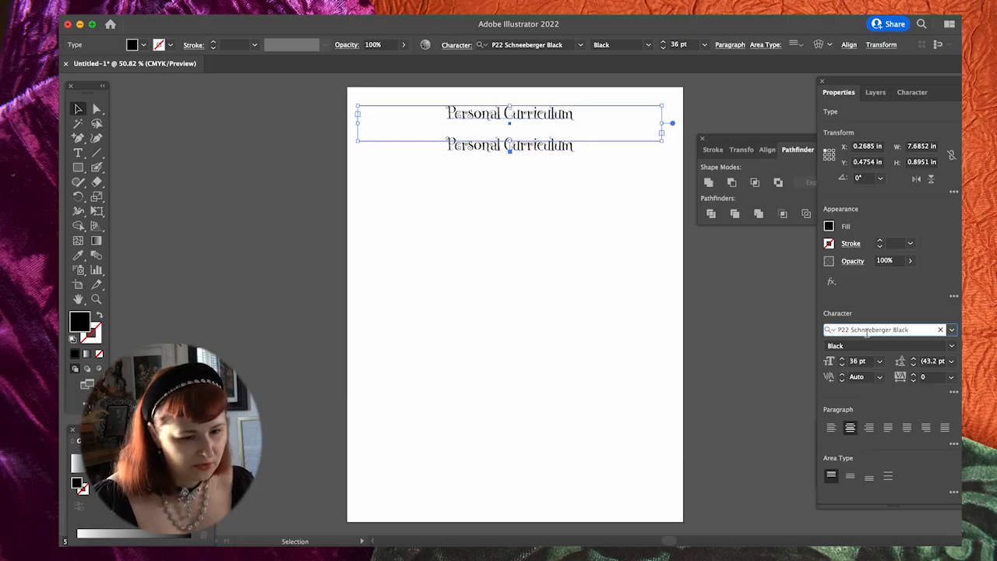
drag(912, 328, 836, 329)
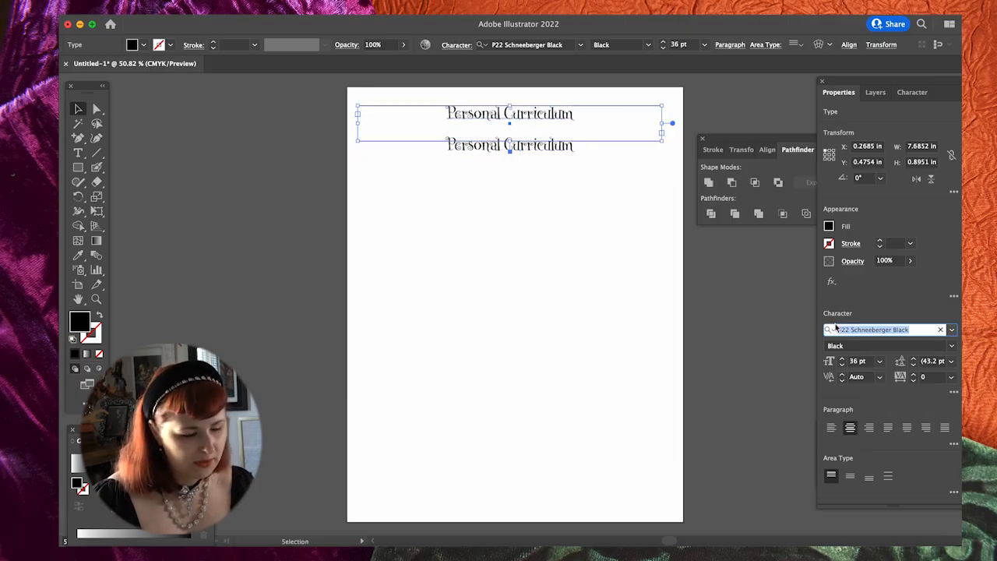
text(muschamp)
click(775, 391)
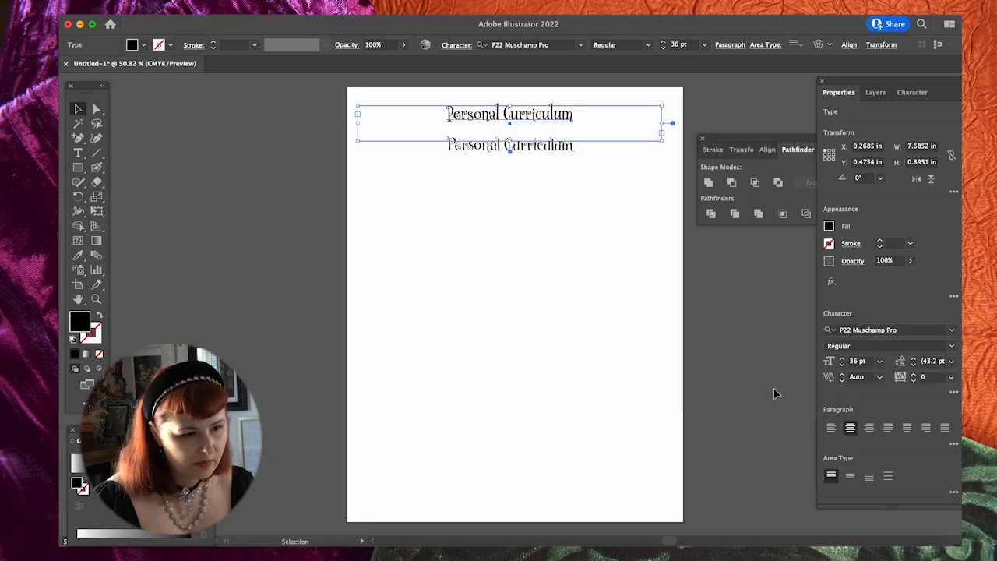
Delete the lower P22 Schneeberger Black title and set the remaining title's size to 48 pt
click(533, 154)
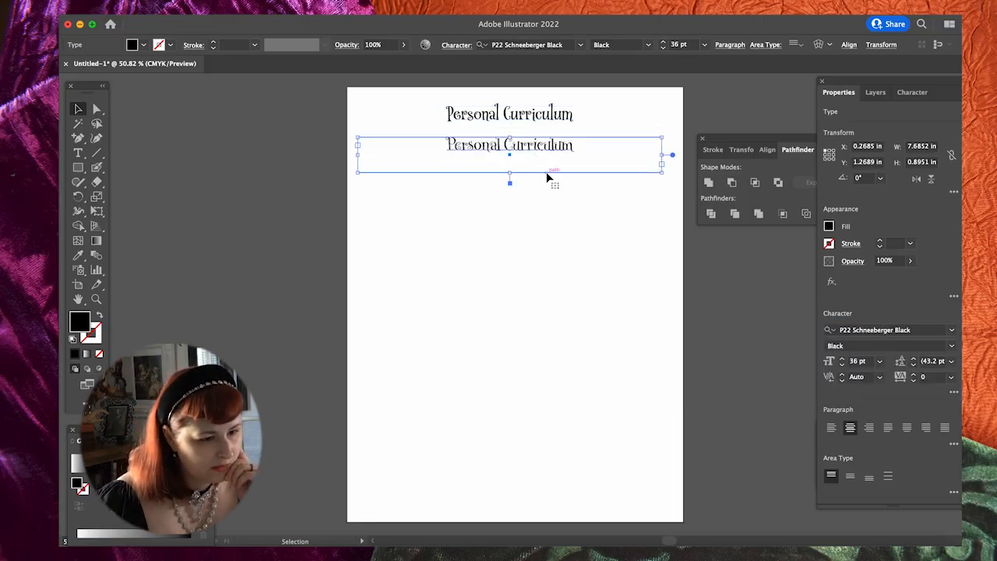
key(Delete)
click(564, 125)
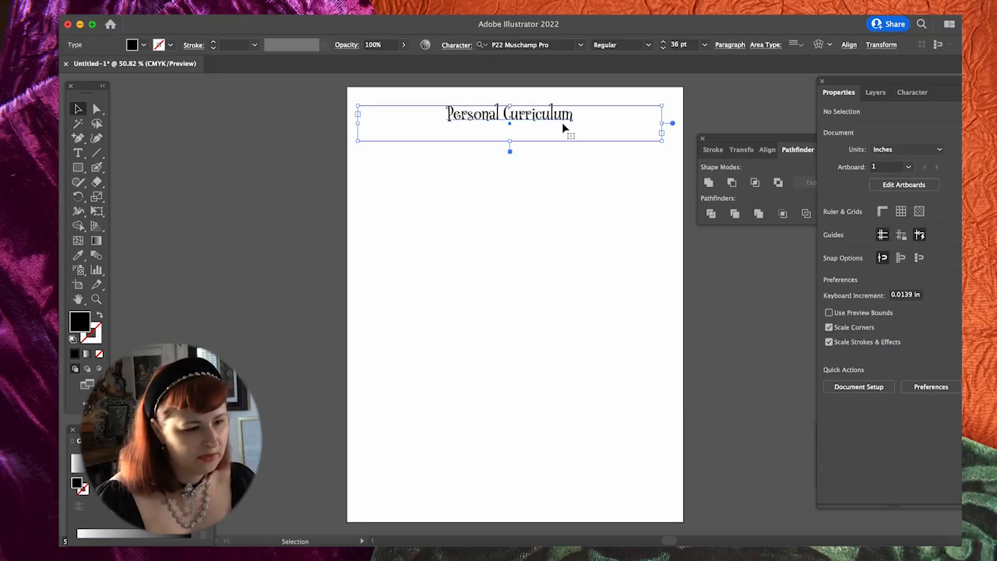
click(880, 360)
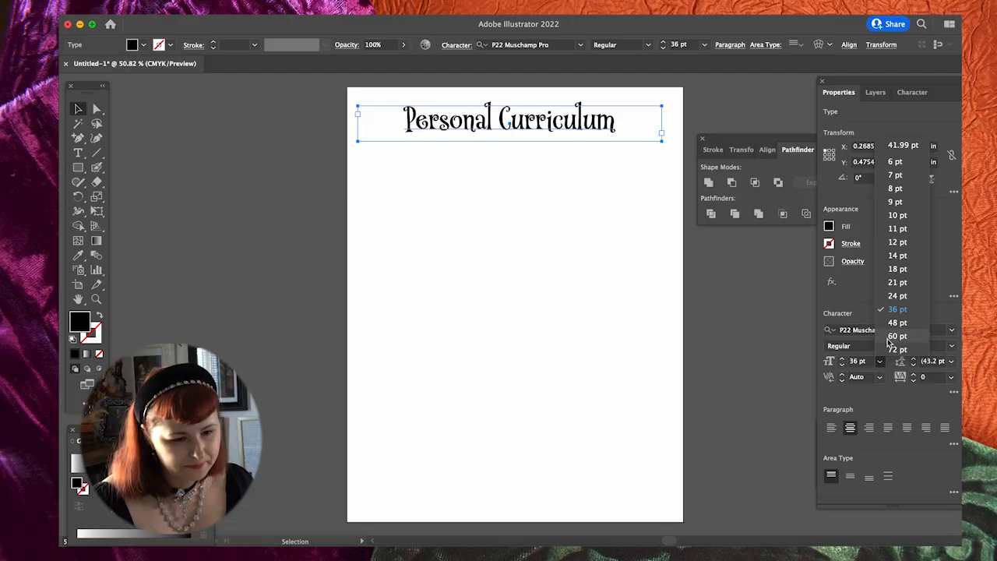
click(892, 325)
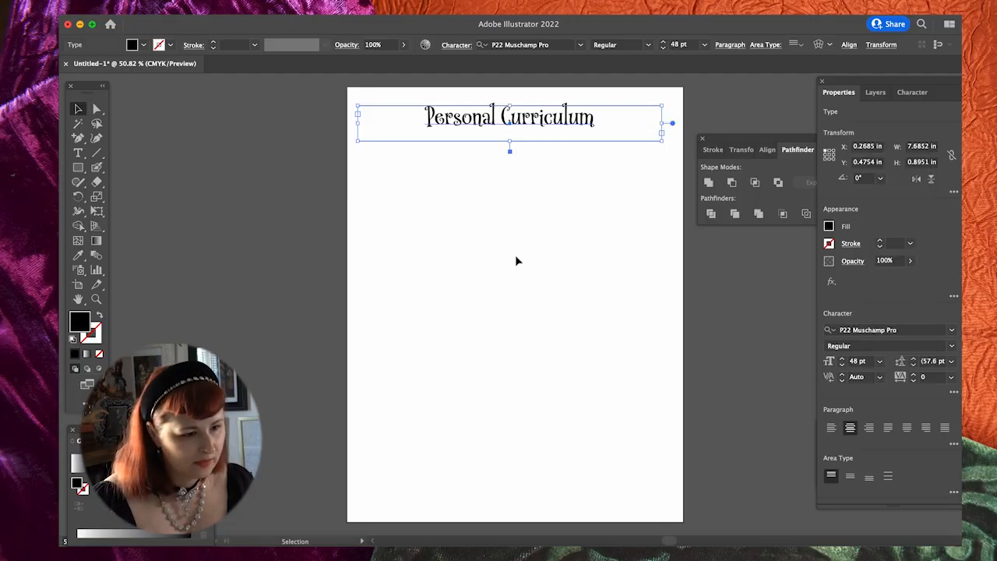
click(517, 261)
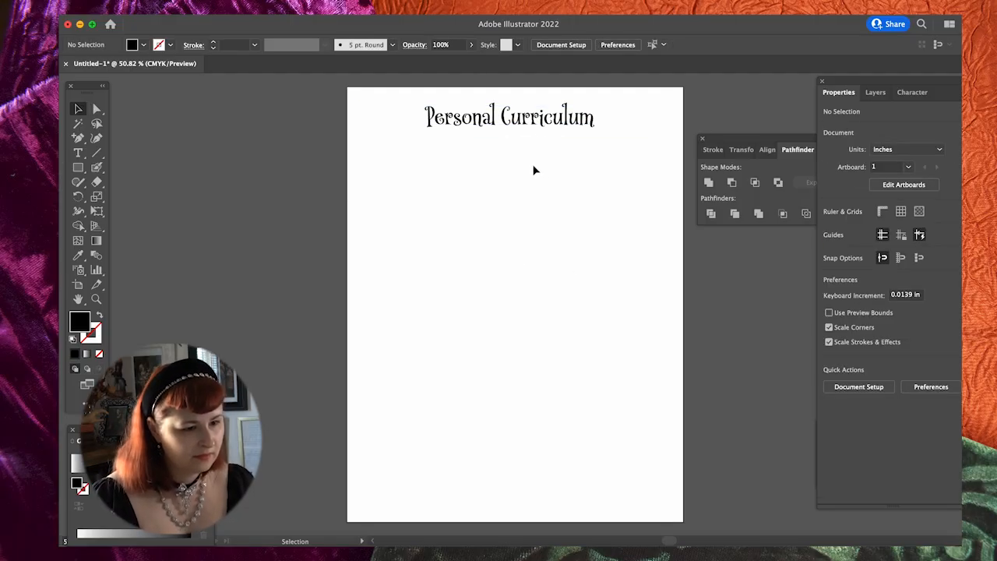
Duplicate the title below itself, and paste the ideas list from Google Docs into a 16 pt text box beside the Illustrator page
drag(536, 132, 538, 187)
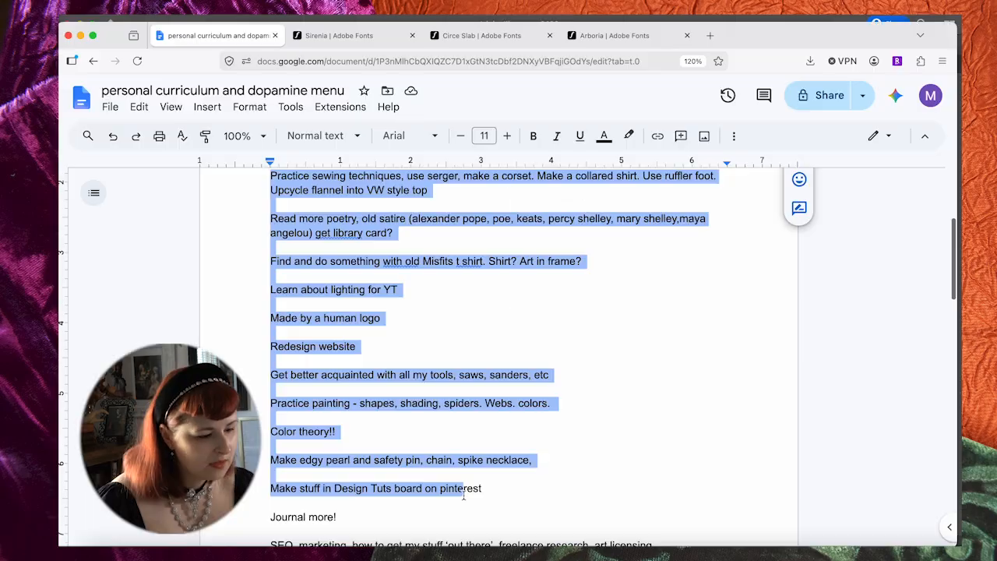
drag(467, 491, 555, 365)
scroll(555, 366, down, 1)
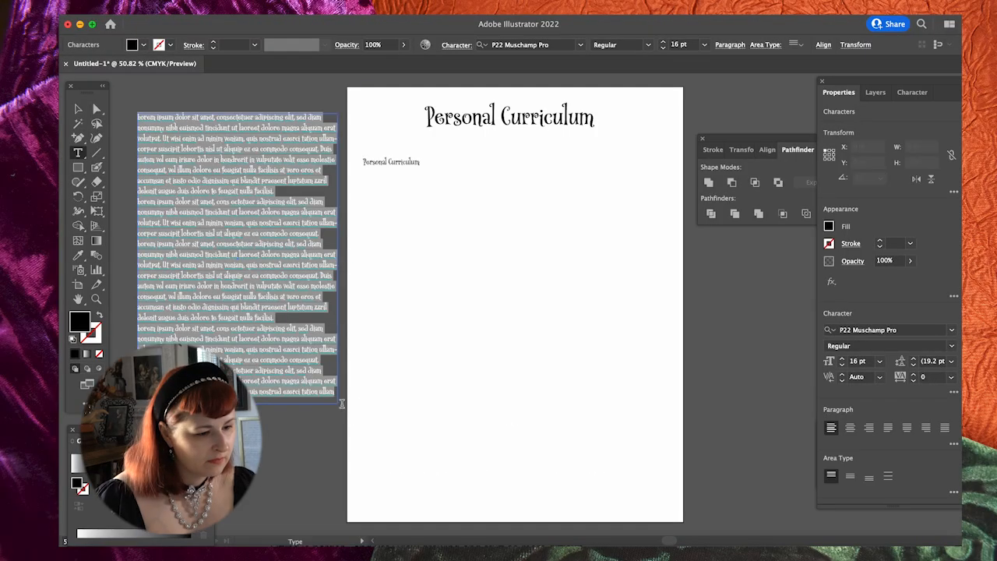
key(super+v)
key(Escape)
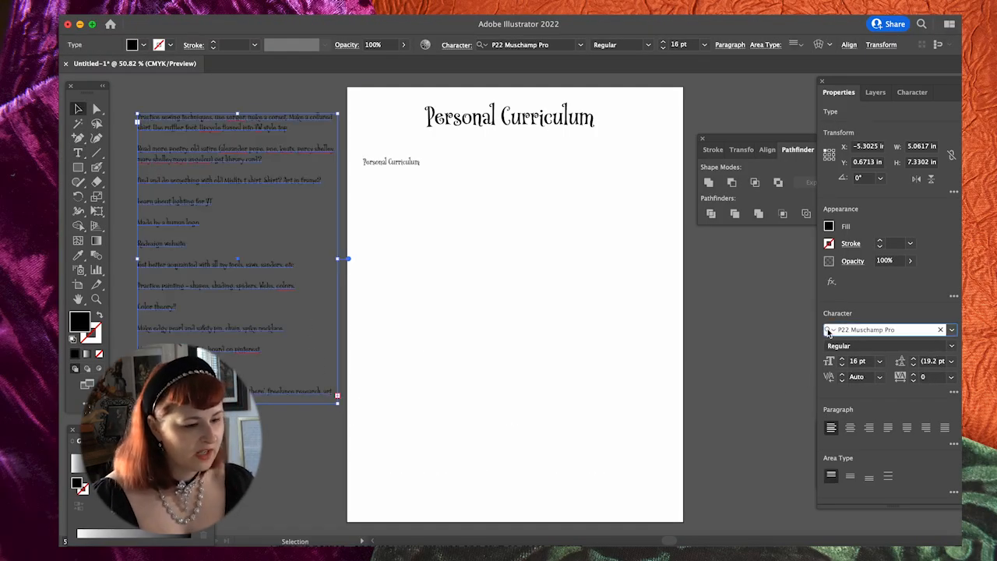
Change the pasted list's font to a clean sans serif, searching the fonts for "b"
click(854, 331)
text(b)
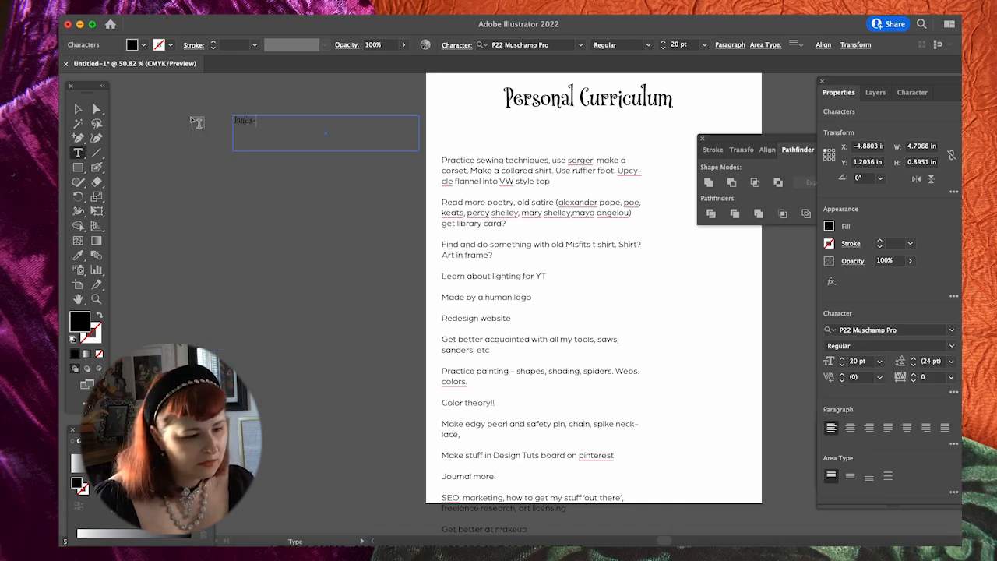
Complete the 20 pt "Hands-On" heading beside the page and shrink its text box to about 1.95 by 0.45 in
text(On)
key(Escape)
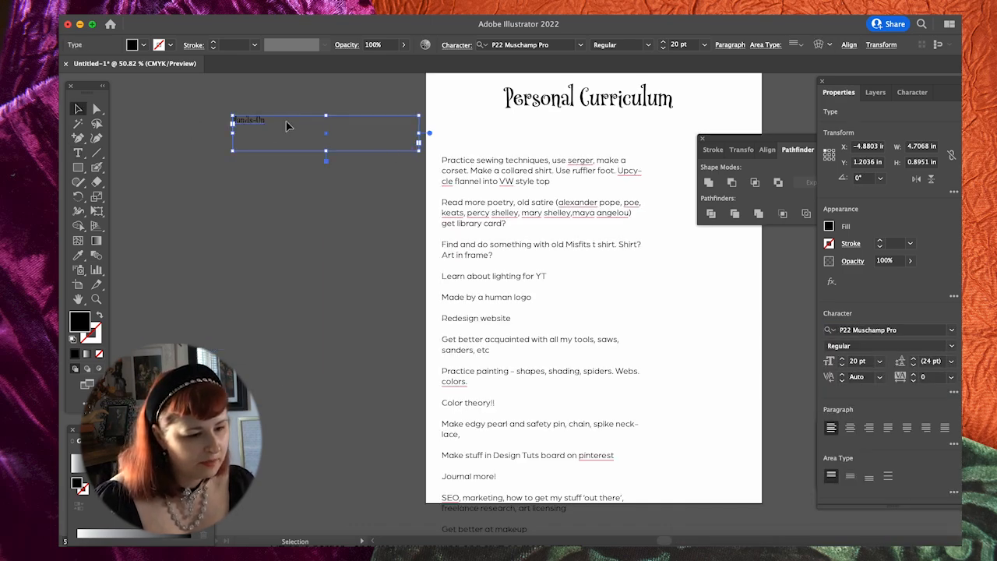
drag(418, 150, 310, 131)
Duplicate the "Hands-On" heading below itself and replace the copy's text with "Digital/Web"
drag(249, 123, 217, 184)
key(t)
text(Digital/We)
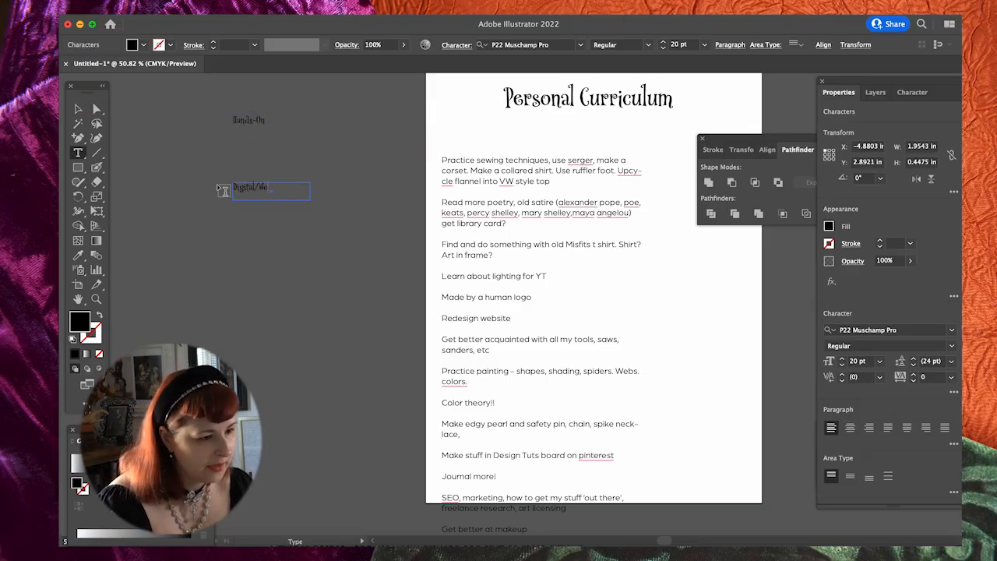
text(b)
key(Escape)
Duplicate the "Digital/Web" heading below itself and replace the copy's text with "Business"
drag(252, 192, 254, 225)
triple_click(254, 223)
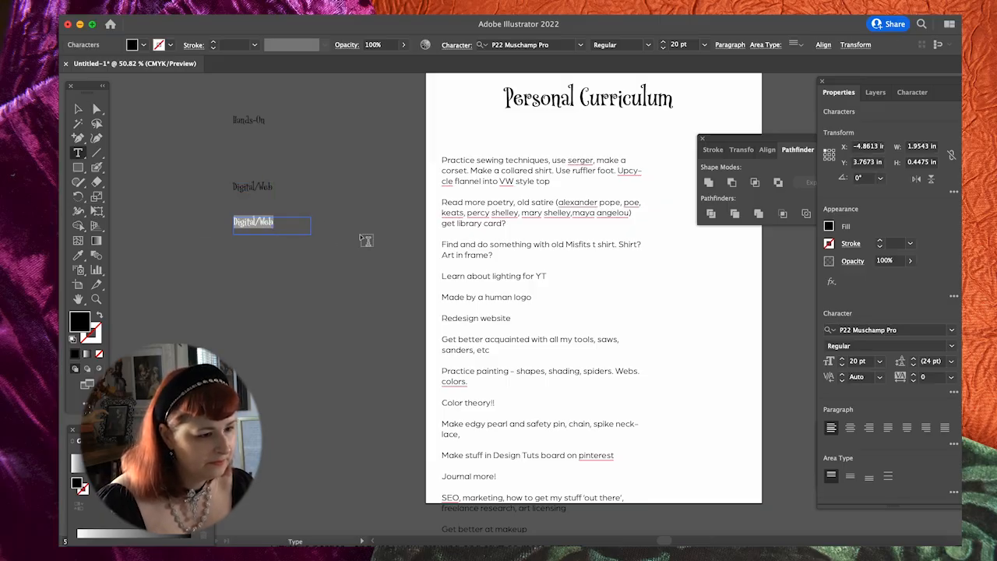
key(BackSpace)
text(Business)
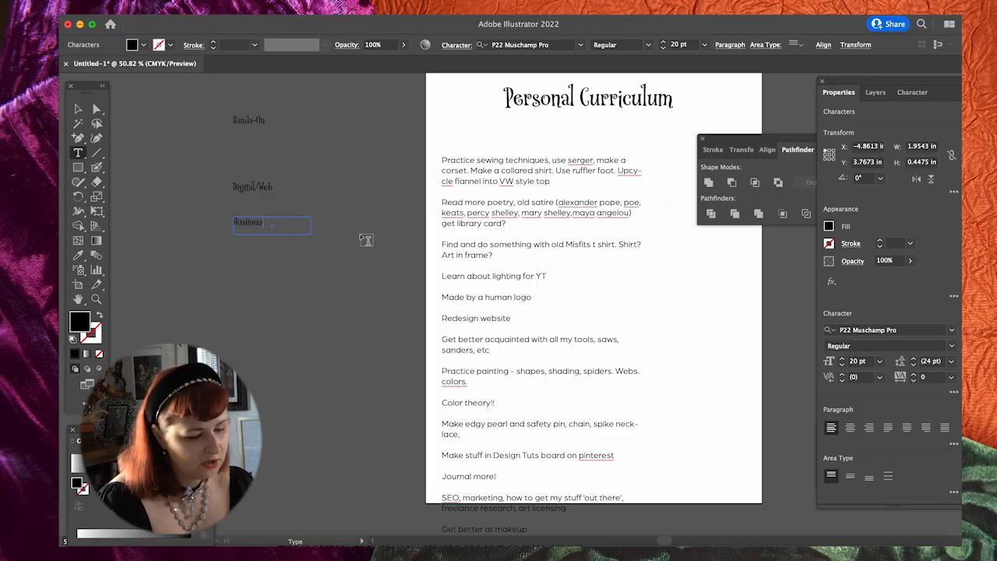
Duplicate the "Business" heading below itself and replace the copy's text with "Creative"
key(Escape)
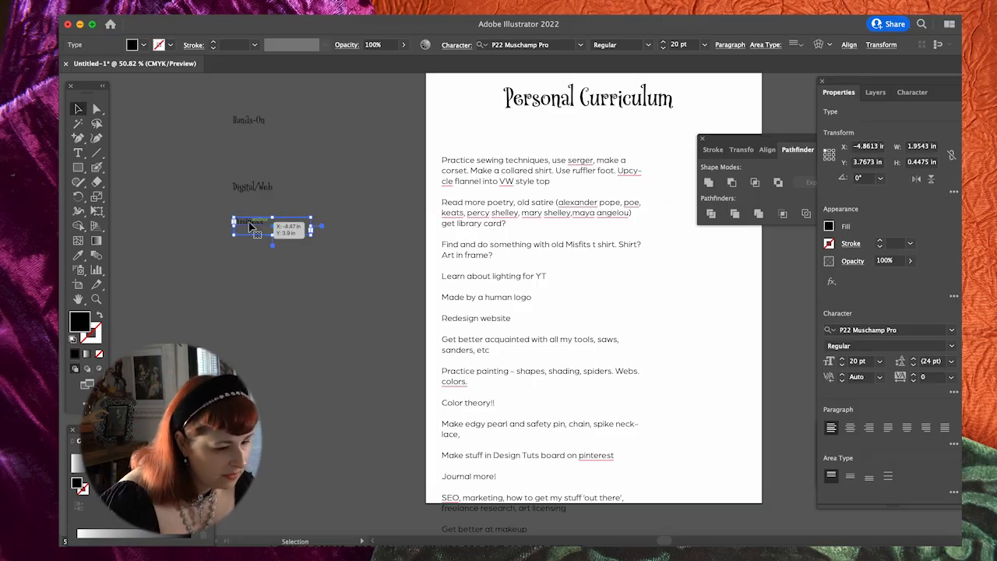
drag(254, 226, 215, 260)
double_click(251, 258)
text(Creative)
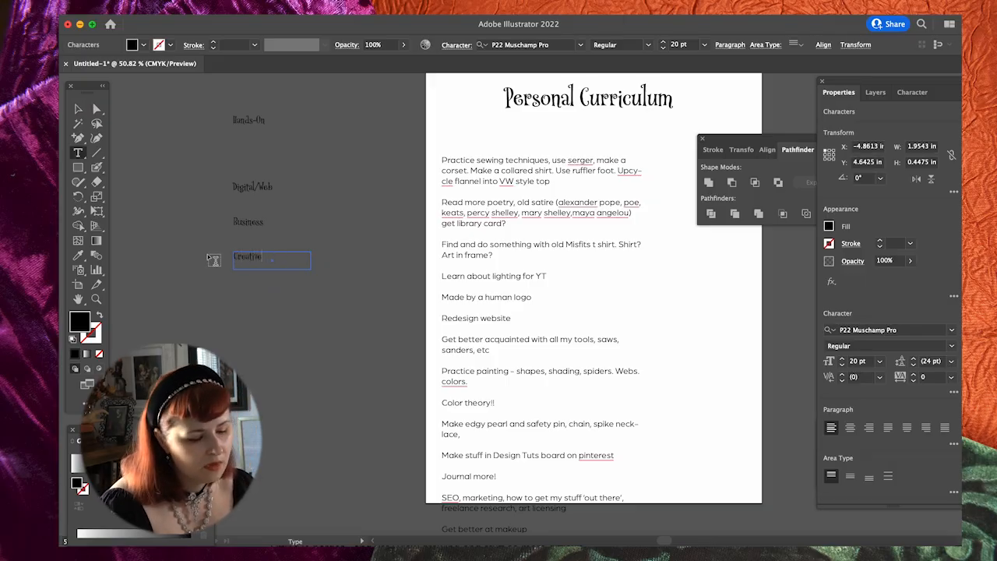
key(Escape)
click(276, 303)
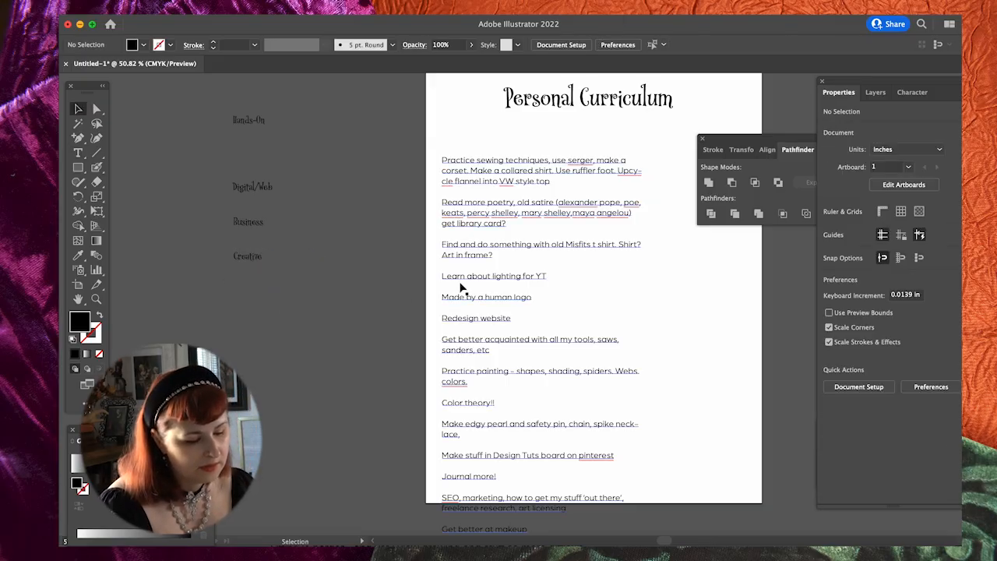
Discard an extra copy of the "Creative" heading and extend the original's text to "Creative/Enrichment"
drag(257, 257, 253, 315)
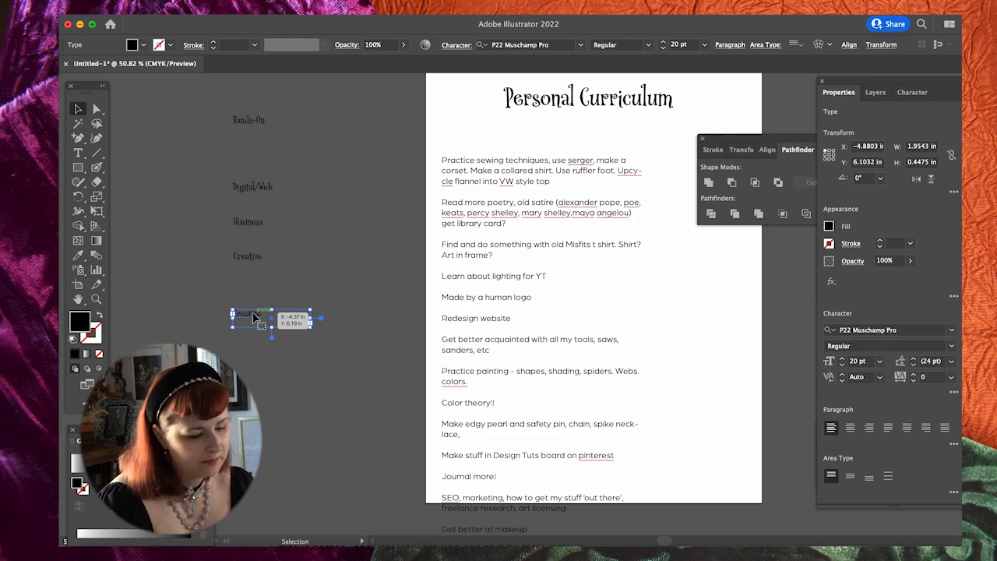
key(Delete)
click(256, 261)
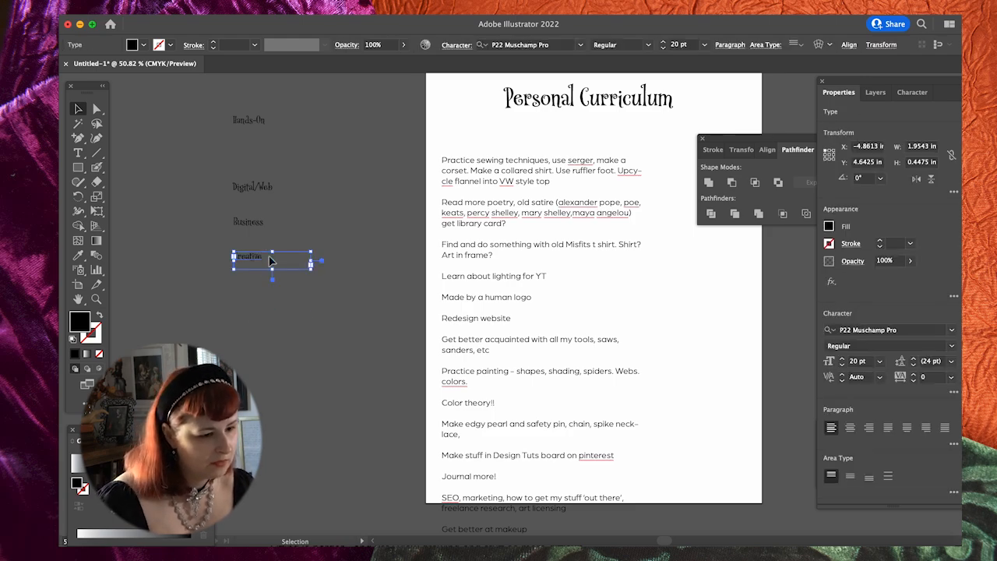
double_click(280, 271)
text(/Enrichment)
key(Escape)
Duplicate the "Creative/Enrichment" heading below itself and replace the copy's text with "Feild Trips"
scroll(401, 184, down, 2)
click(401, 184)
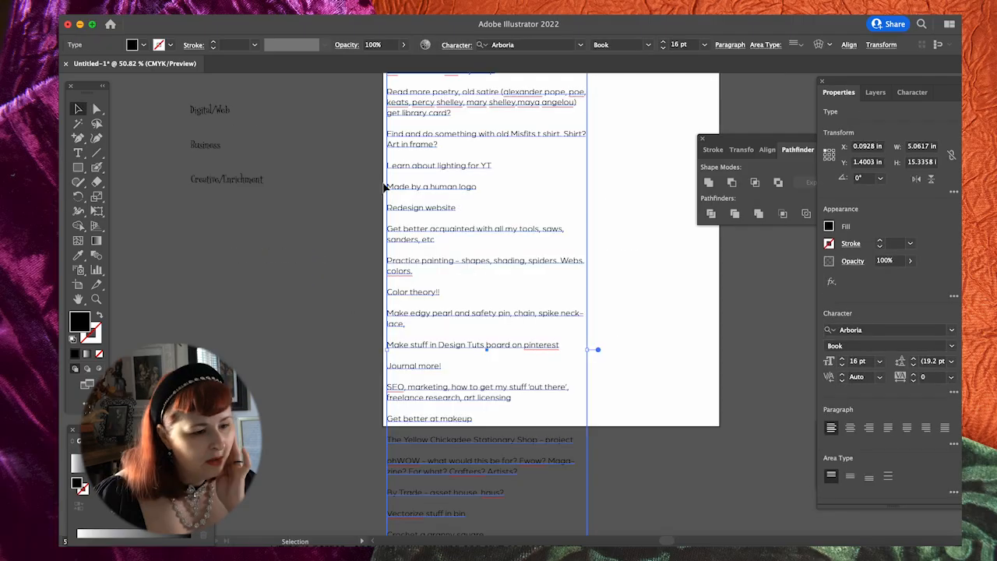
alt+drag(263, 182, 179, 235)
double_click(252, 237)
key(BackSpace)
text(Feild Trips)
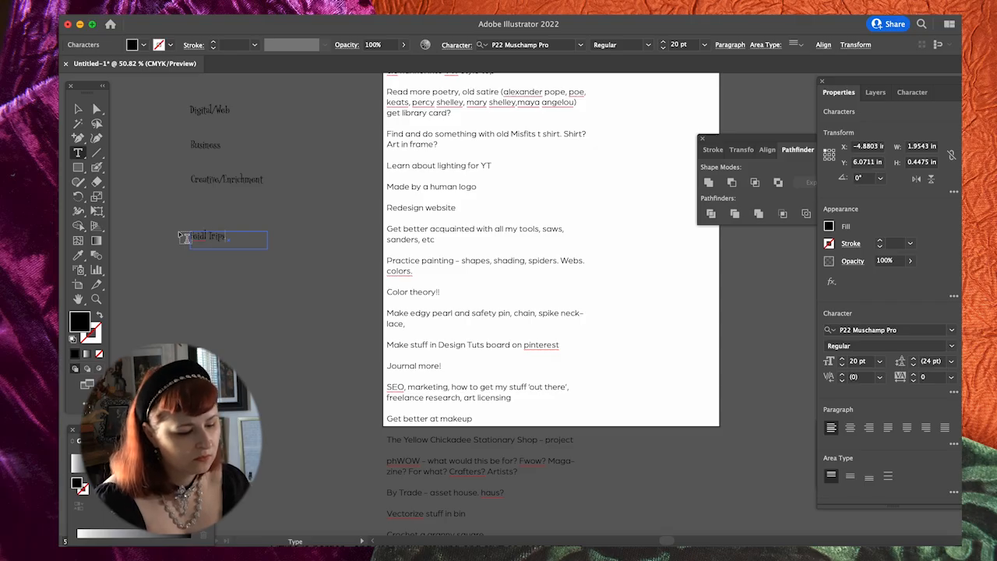
Correct the misspelled first word of the lowest heading to "Field"
drag(209, 238, 181, 239)
text(Field)
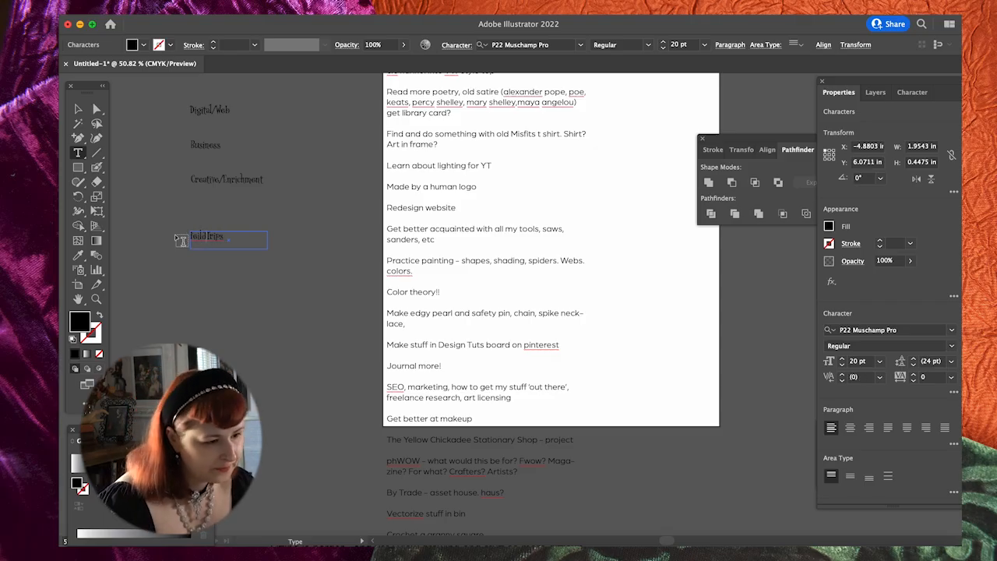
key(BackSpace)
key(BackSpace)
key(BackSpace)
key(BackSpace)
text(ild)
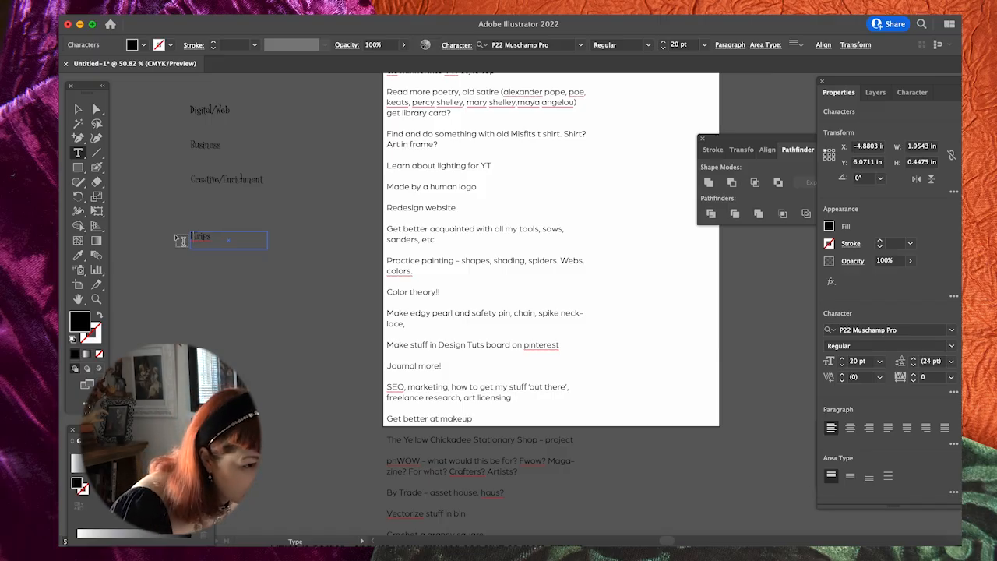
key(Escape)
click(251, 278)
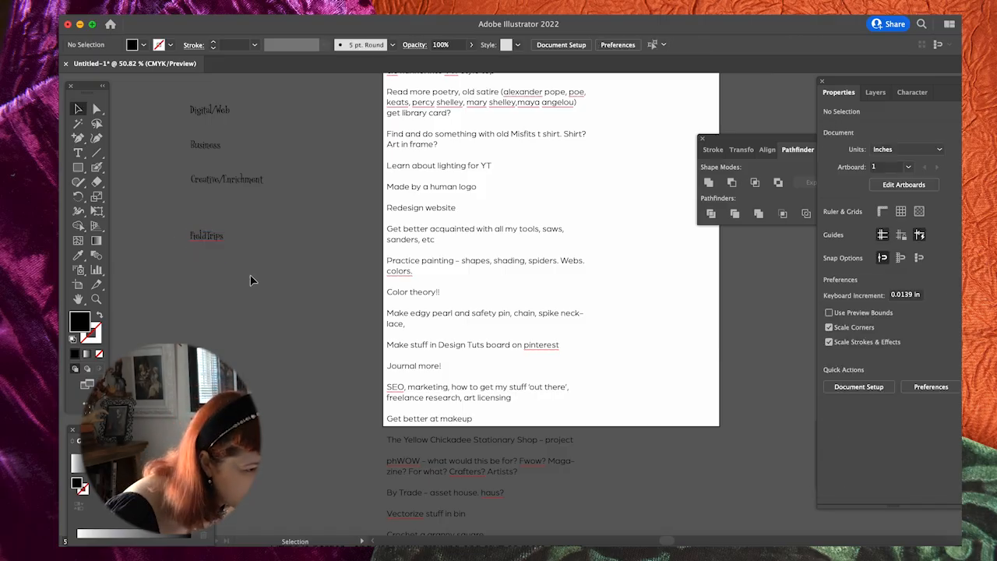
Fix the missing space in the lowest heading so that it reads "Field Trips"
click(211, 247)
click(289, 272)
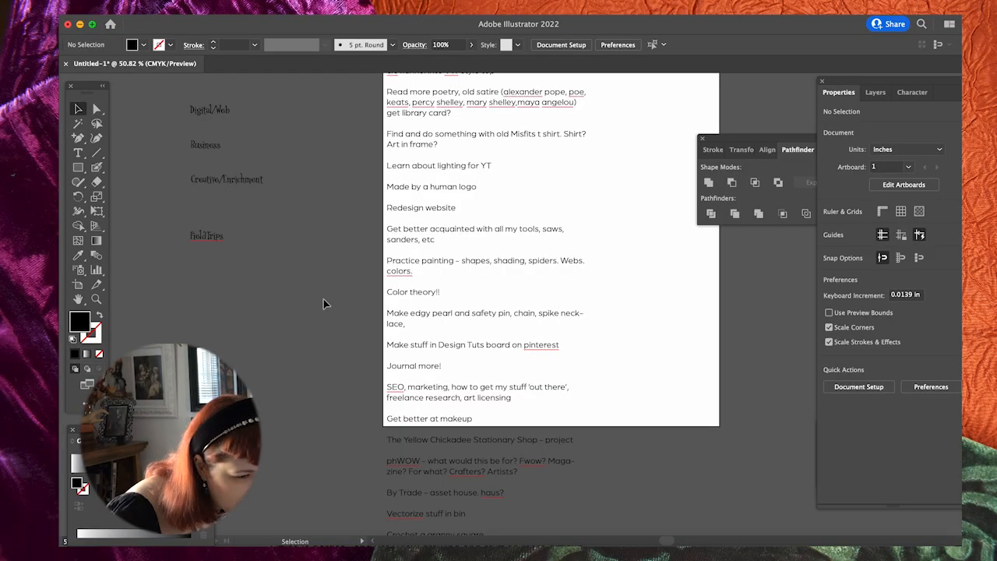
double_click(229, 243)
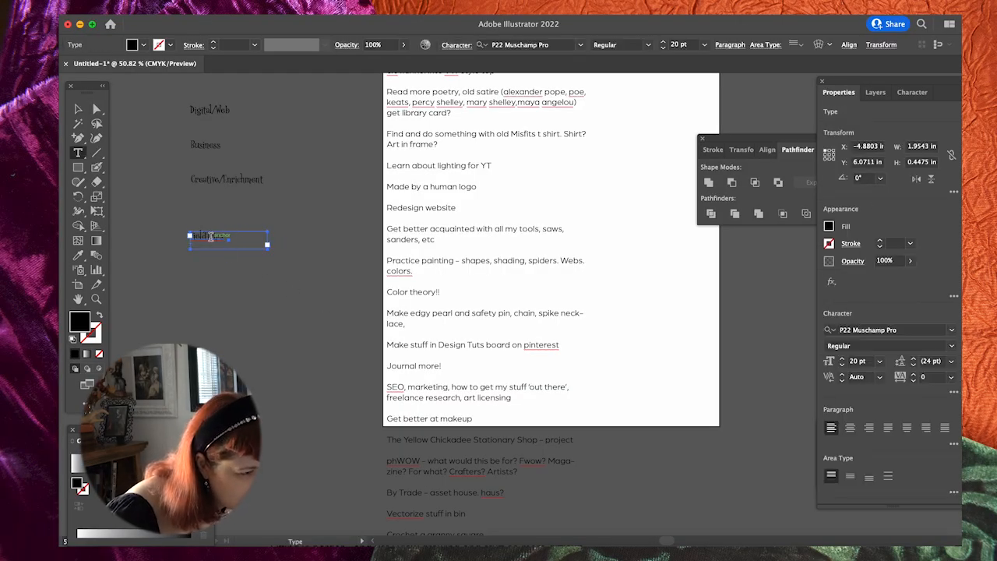
key(Escape)
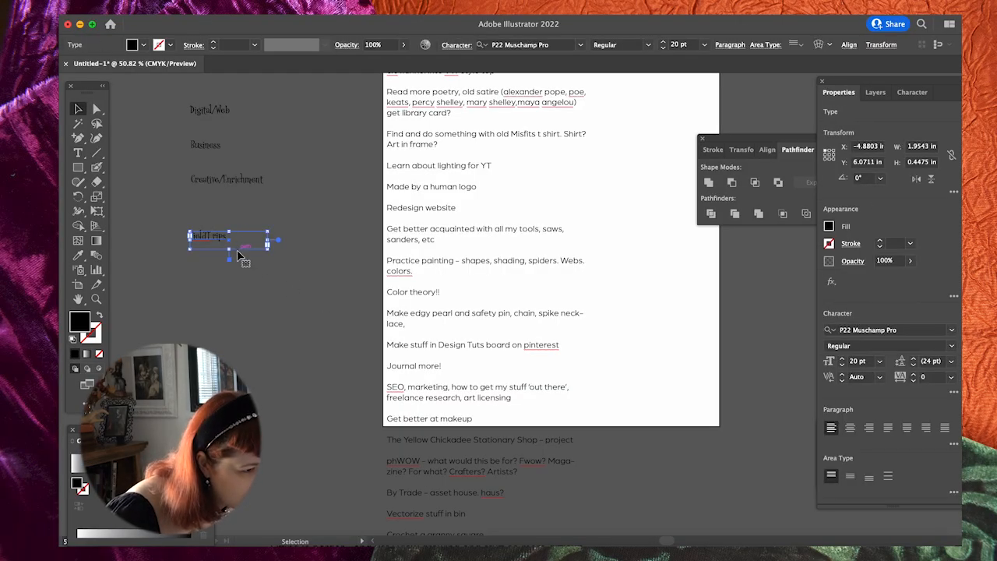
key(super+z)
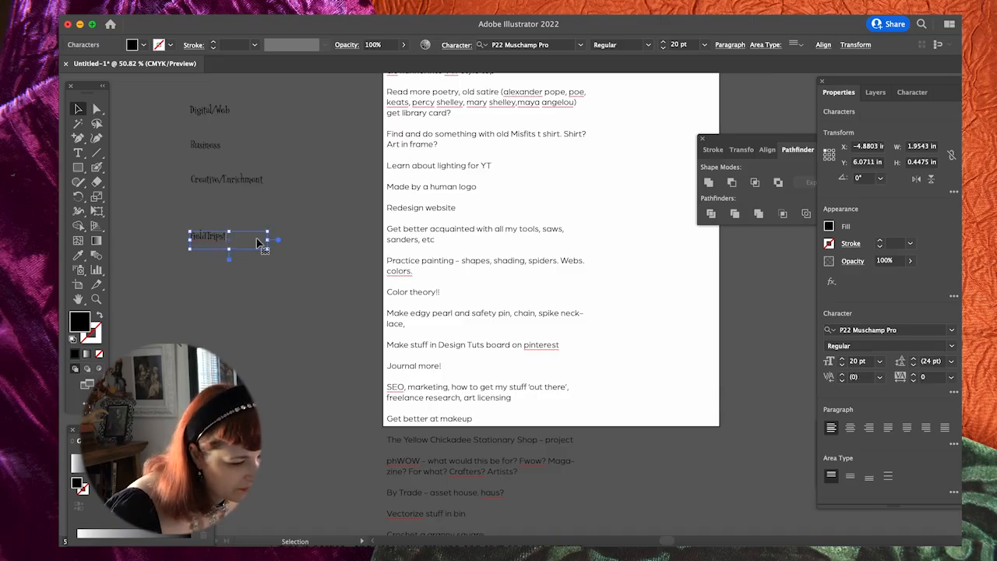
key(super+z)
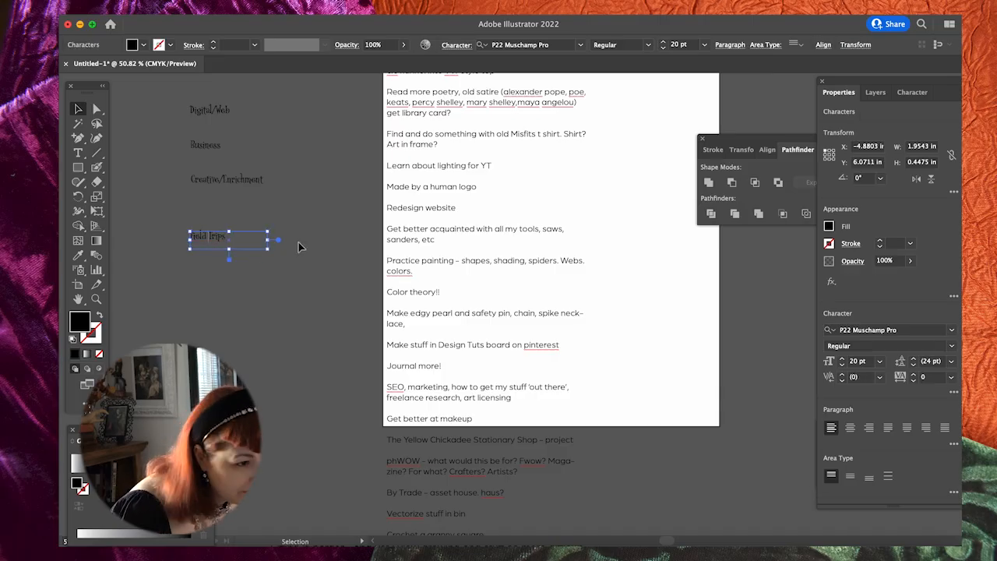
click(325, 270)
Change the idea list's font to Mrs Eaves OT Roman and reposition the list over the page's right edge
scroll(448, 187, up, 3)
scroll(614, 274, right, 1)
click(872, 330)
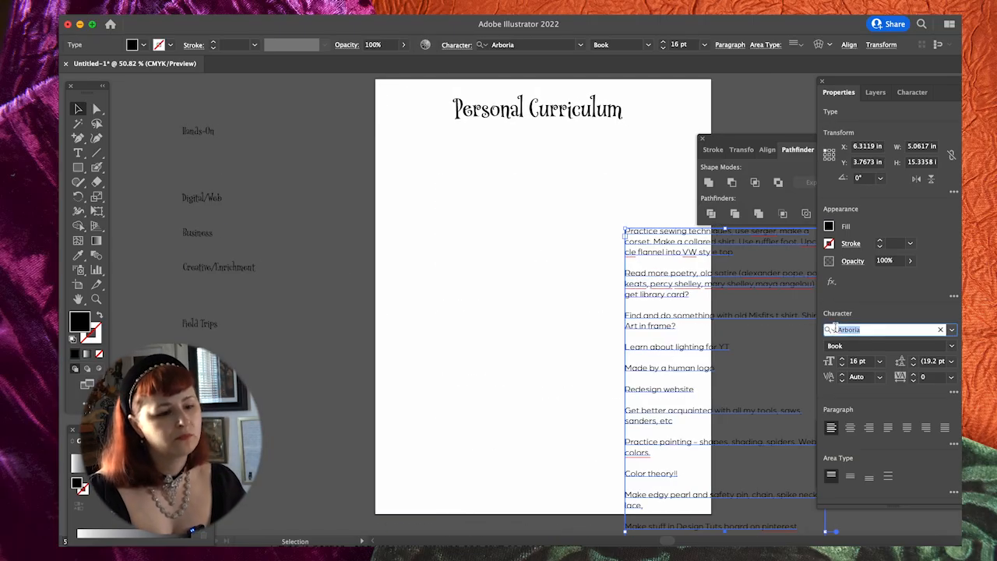
text(mrs eav)
click(827, 470)
drag(685, 285, 630, 277)
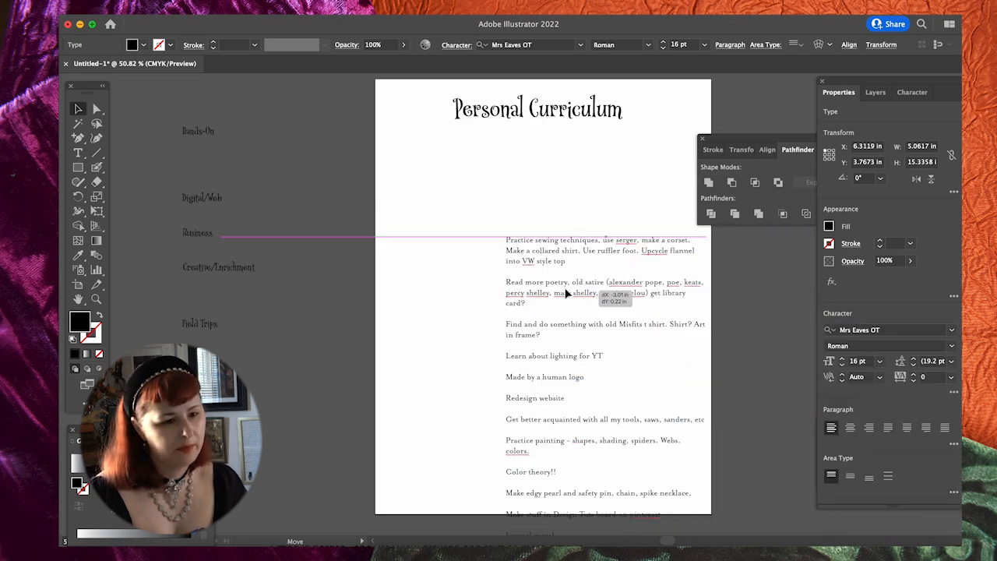
Move the "Hands-On" heading onto the page under the title and draw a text box about 3.63 by 4.09 in below it
click(244, 153)
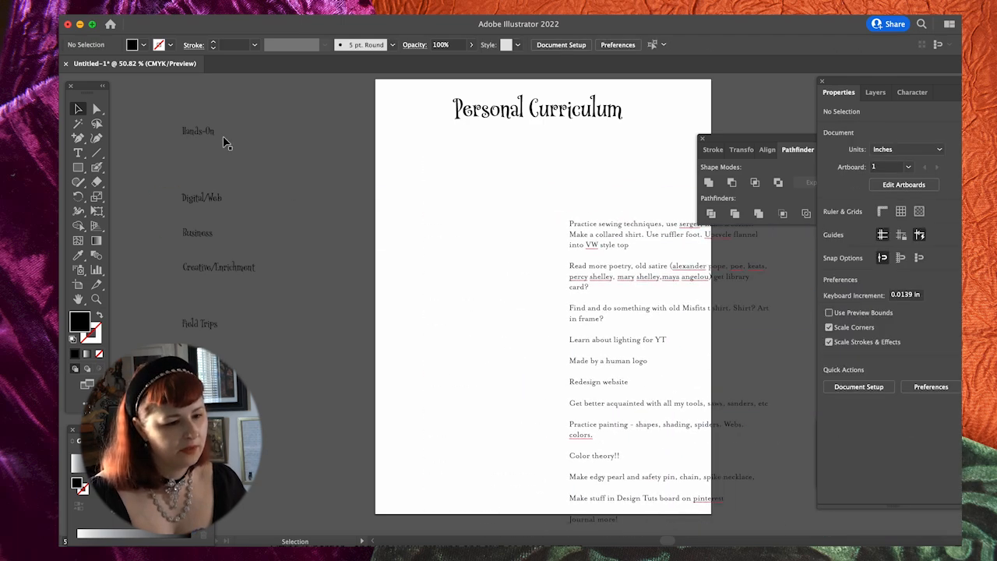
mouse_move(434, 163)
mouse_down()
mouse_move(425, 156)
mouse_move(536, 338)
mouse_up()
click(486, 200)
text(tdfgdfg)
Copy the sewing techniques paragraph from the list into the Hands-On text box and delete it from the list
drag(629, 246, 553, 219)
key(ctrl+c)
drag(422, 179, 368, 180)
key(ctrl+v)
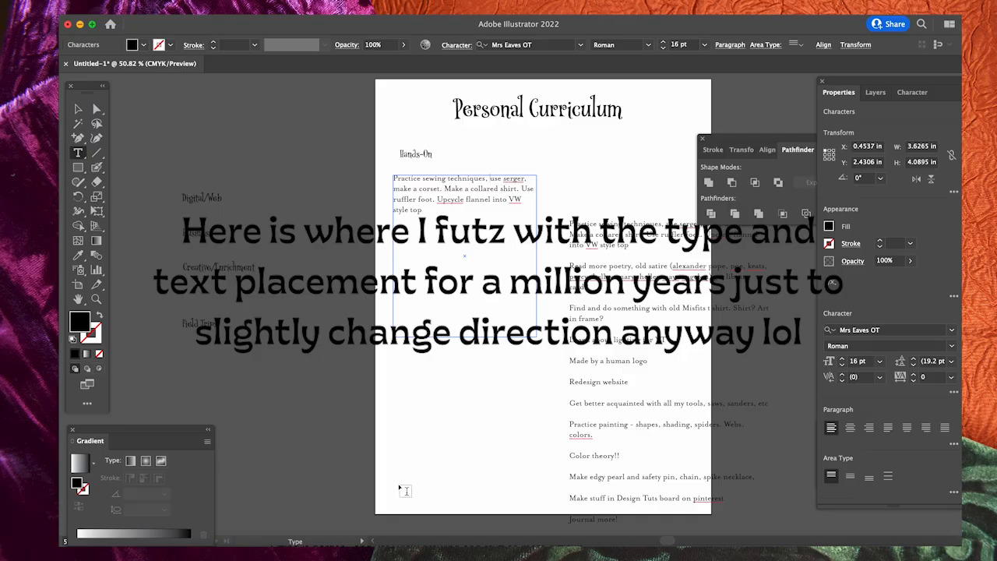
key(t)
drag(569, 265, 541, 214)
key(BackSpace)
scroll(656, 318, down, 1)
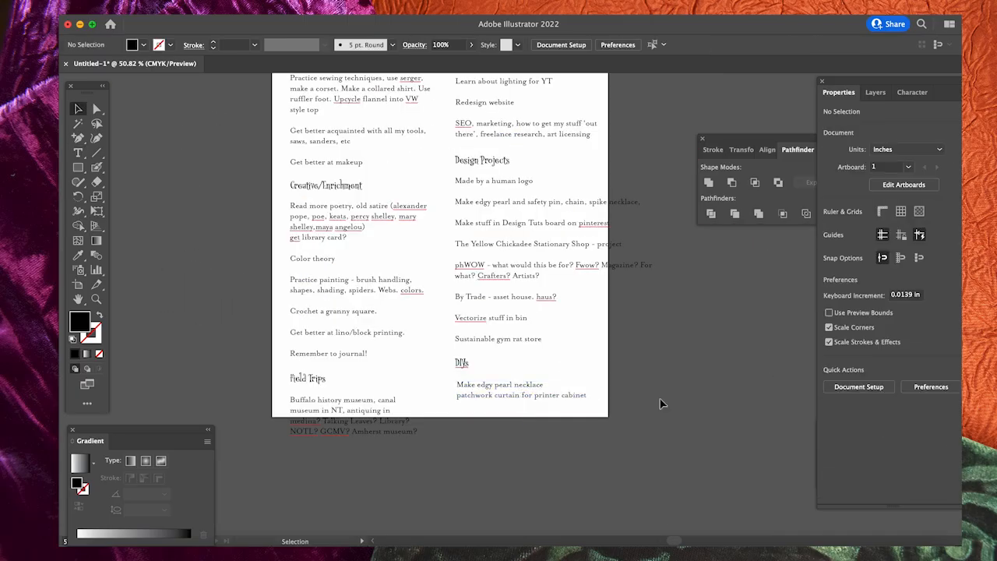
Delete the "Make edgy pearl and safety pin, chain, spike necklace," item from the Design Projects text
scroll(660, 399, up, 5)
click(495, 319)
drag(636, 276, 455, 276)
key(BackSpace)
key(BackSpace)
key(BackSpace)
key(Escape)
click(675, 325)
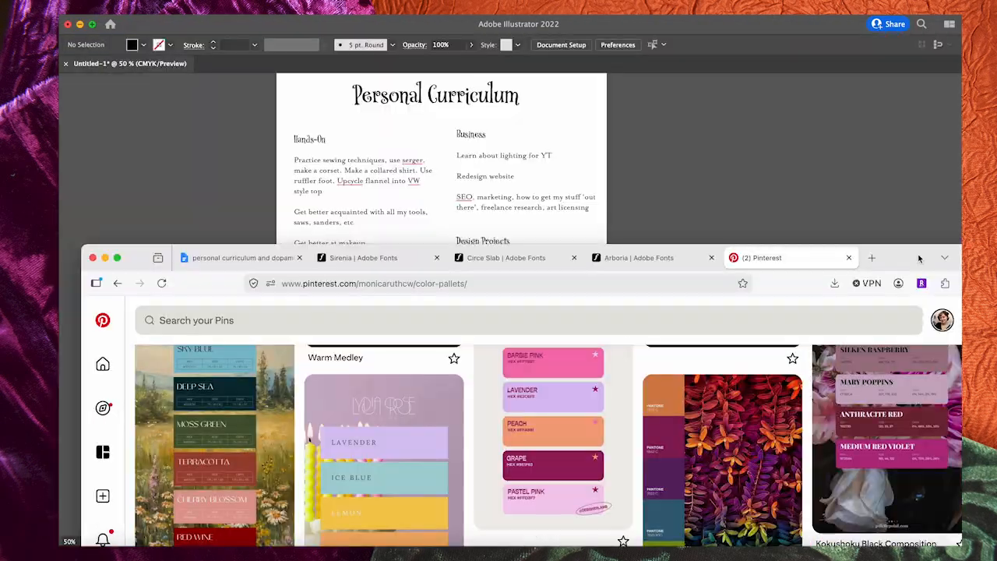
Switch to the Pinterest color palettes board and find the palette with Dark Sienna, Rustic Red, Scarlet, Vivid Violet and Smoke Tree
scroll(642, 337, down, 15)
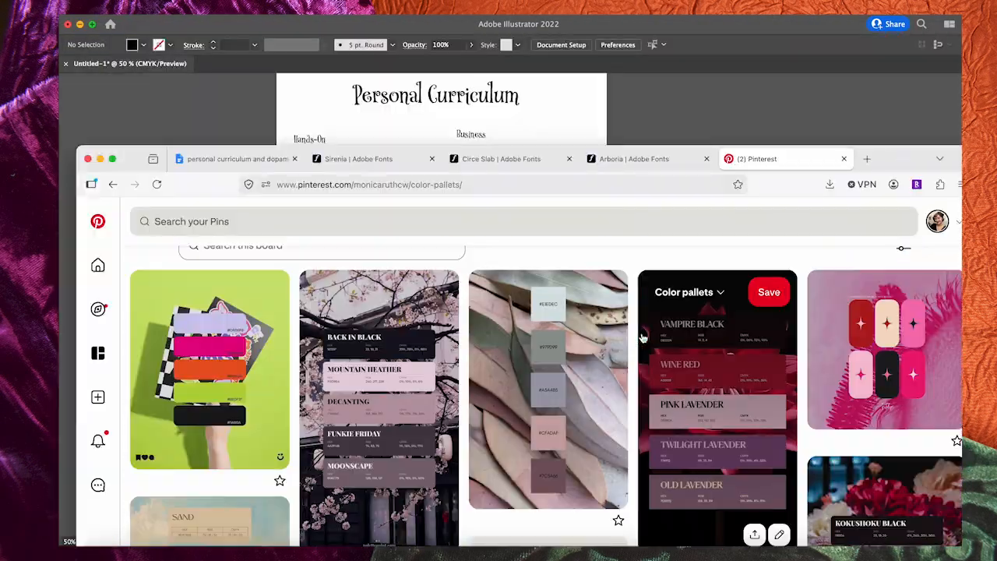
scroll(639, 335, down, 15)
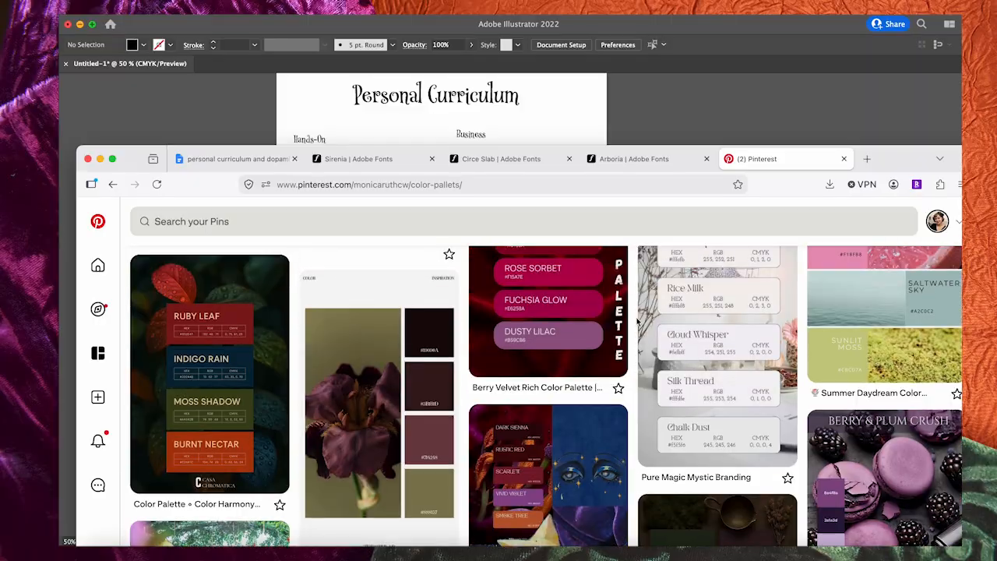
scroll(268, 345, down, 3)
click(546, 390)
right_click(286, 296)
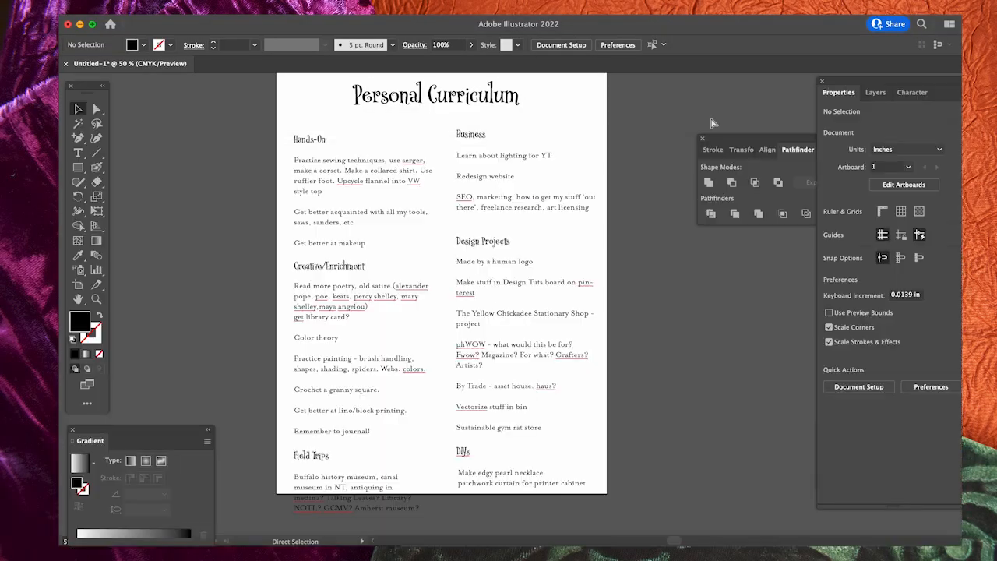
Capture a screenshot of the Dark Sienna to Smoke Tree palette image
key(super+minus)
key(super+minus)
key(super+shift+4)
drag(189, 255, 316, 433)
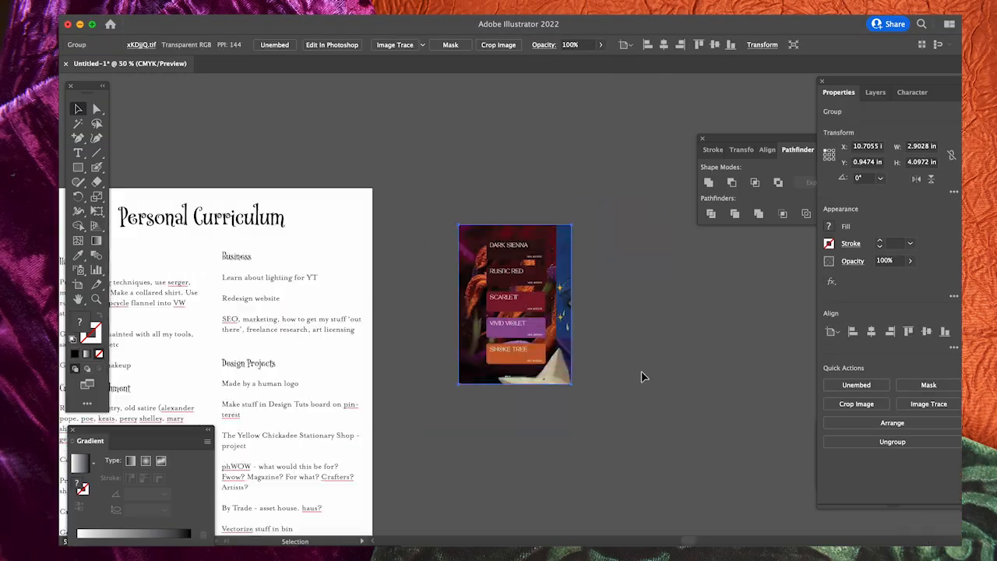
Make five color swatches from the palette image beside the page in Illustrator and delete the image
drag(534, 341, 551, 378)
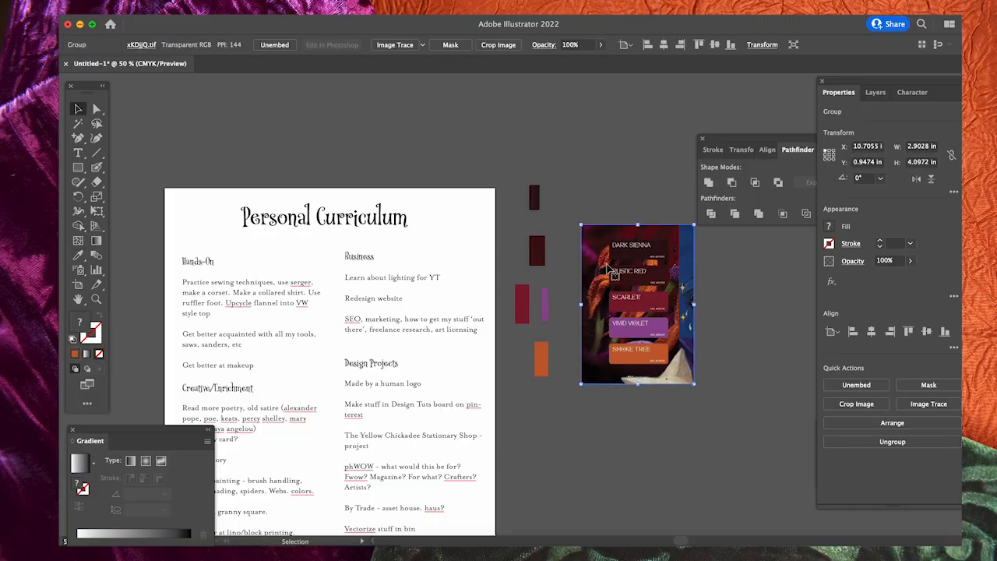
key(Delete)
scroll(607, 270, down, 3)
scroll(607, 271, left, 3)
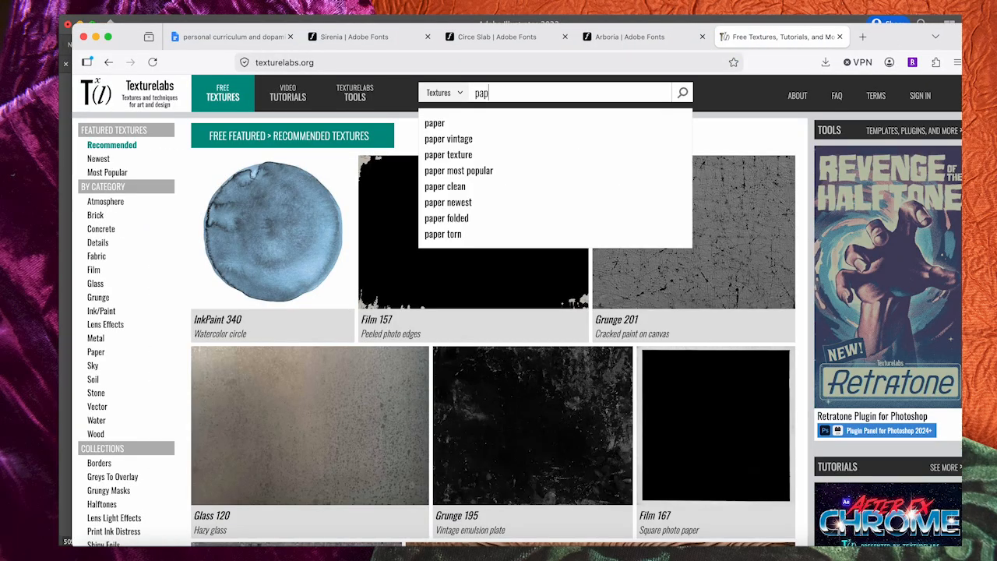
Switch to Texturelabs, search for paper textures and download the large 4240x2850 JPG of Paper 320
key(Return)
scroll(521, 218, down, 10)
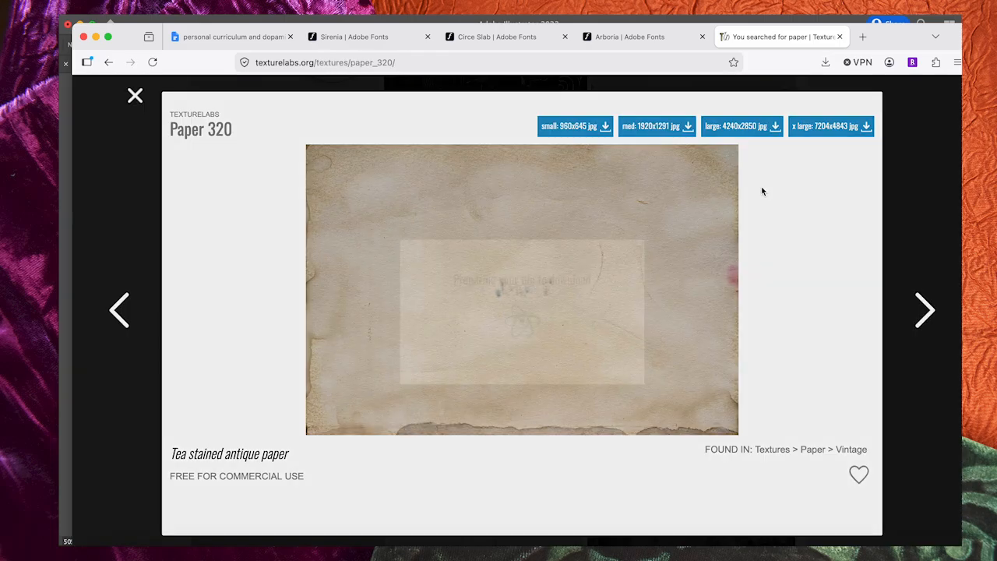
click(742, 126)
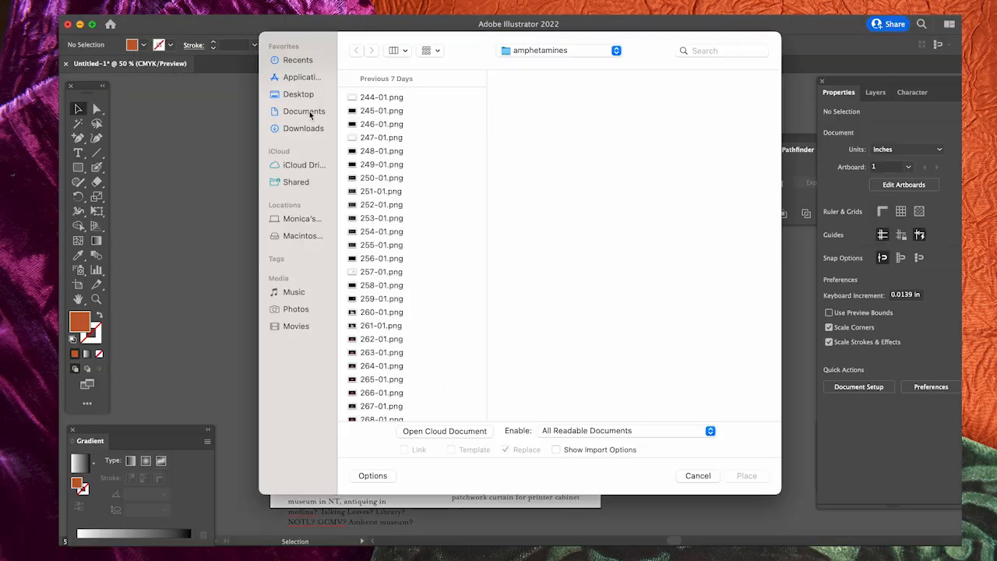
Place Texturelabs_Paper_320L.jpg in Illustrator, rotated and scaled to the 8.5 in page width, on Layer 2 behind the text
click(300, 94)
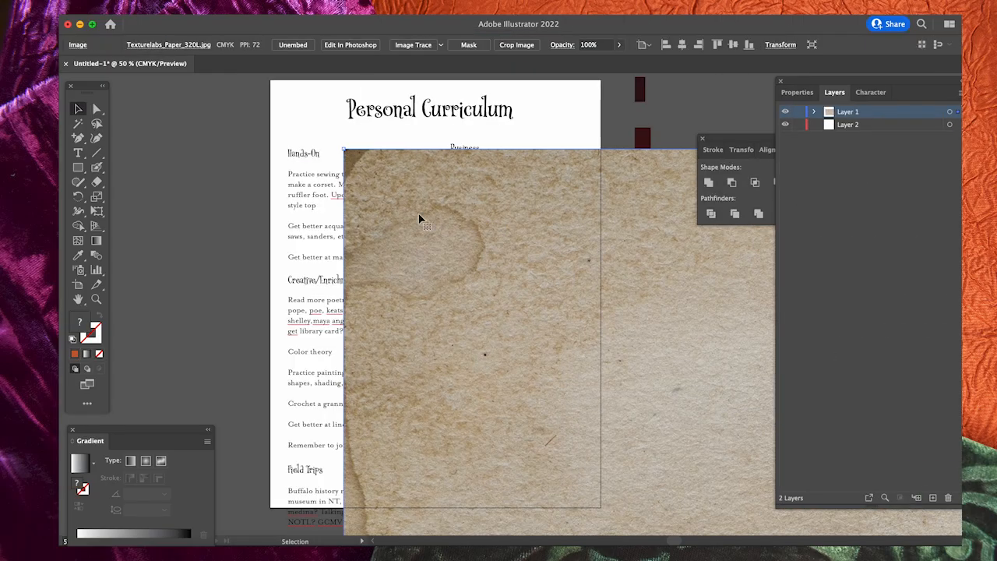
click(797, 92)
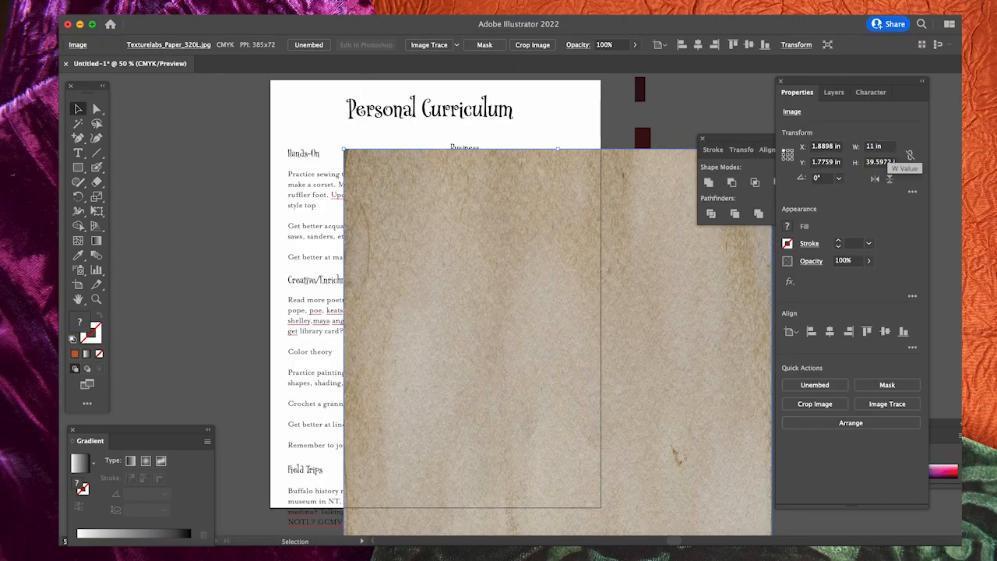
click(832, 92)
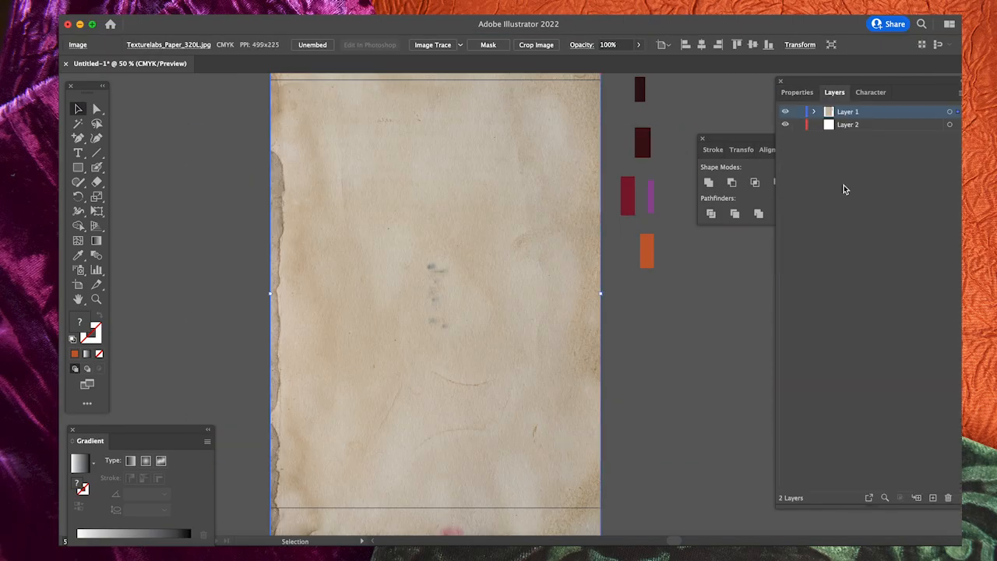
click(798, 125)
Recolor the "Personal Curriculum" title with the scarlet swatch beside the page
click(450, 122)
key(i)
click(646, 141)
click(627, 196)
Lock the paper layer, select all the category headings and recolor them with the scarlet swatch
click(303, 154)
shift+click(465, 149)
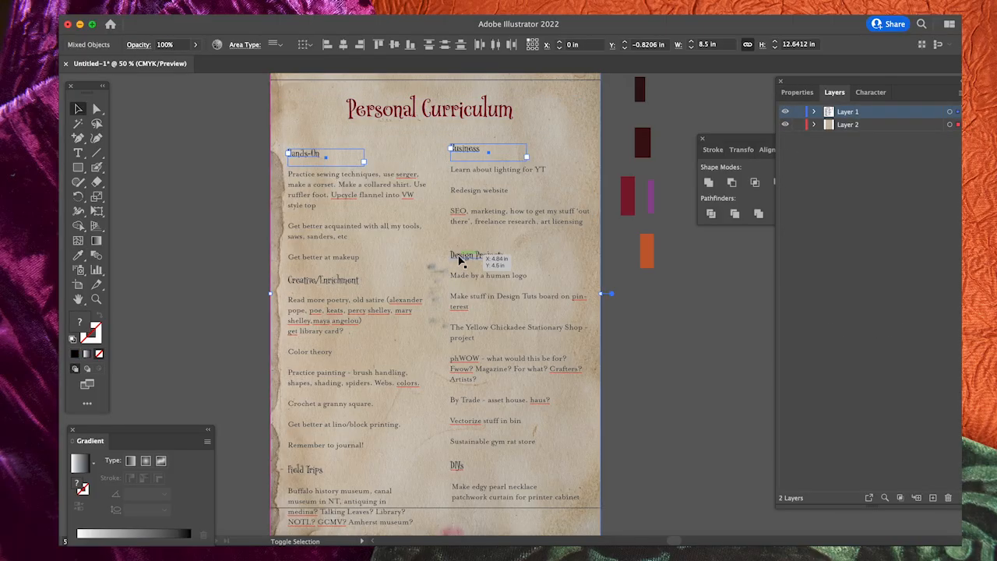
shift+click(460, 259)
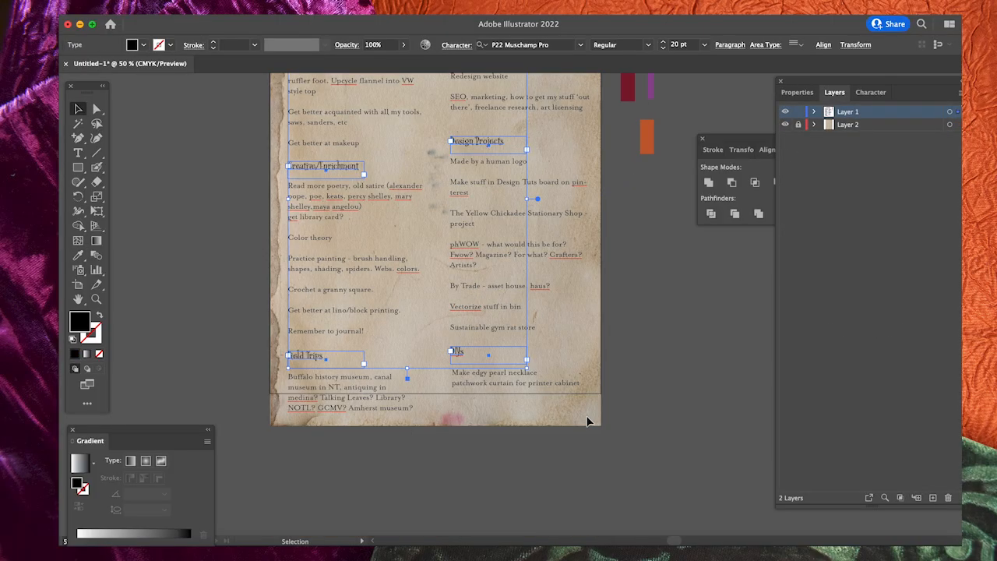
scroll(650, 159, up, 5)
key(i)
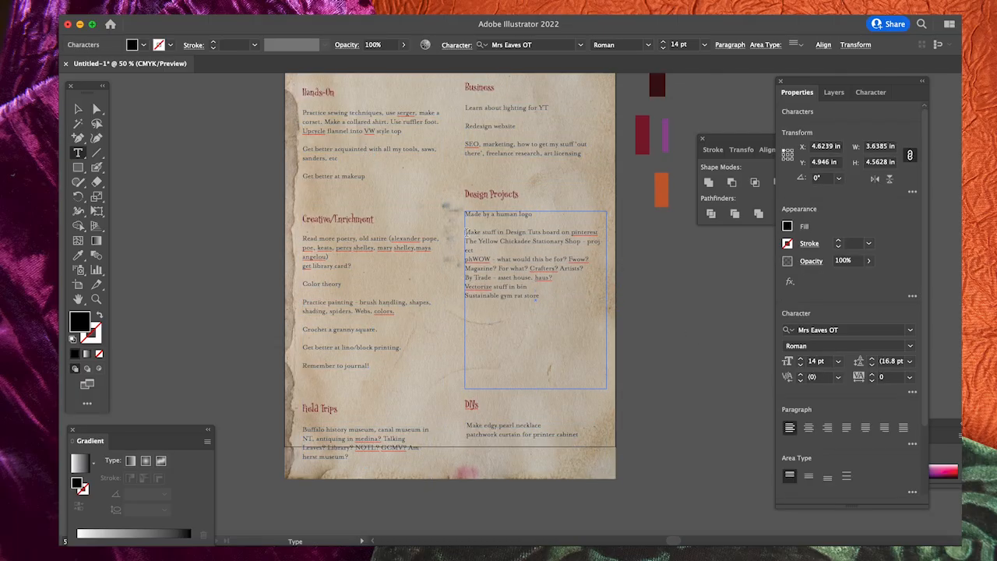
Set the leading of the whole Design Projects list to 20 pt
key(ctrl+a)
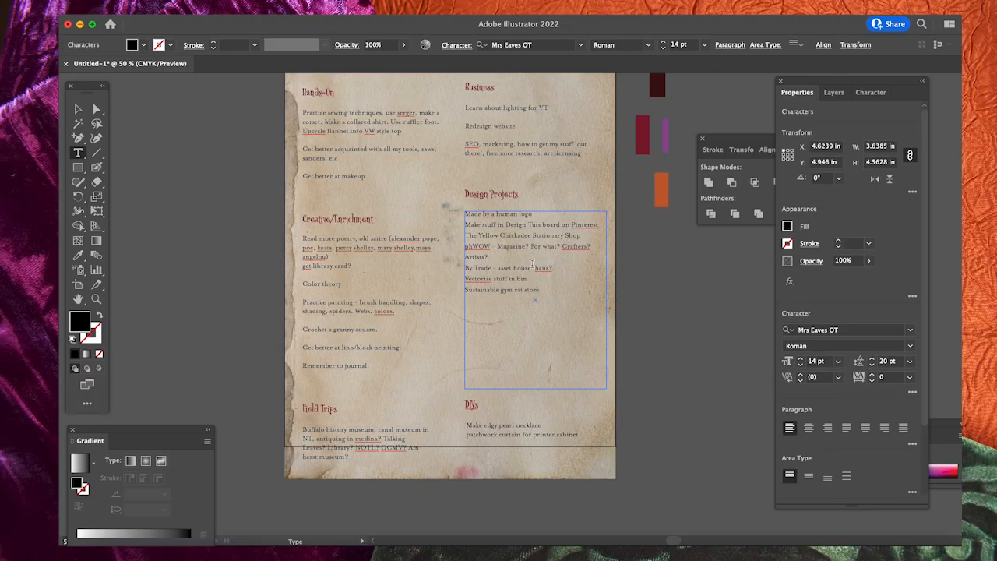
key(Escape)
Find the small-capitals middle dot among the Mrs Eaves OT glyphs and insert it before "Made by a human logo"
double_click(466, 216)
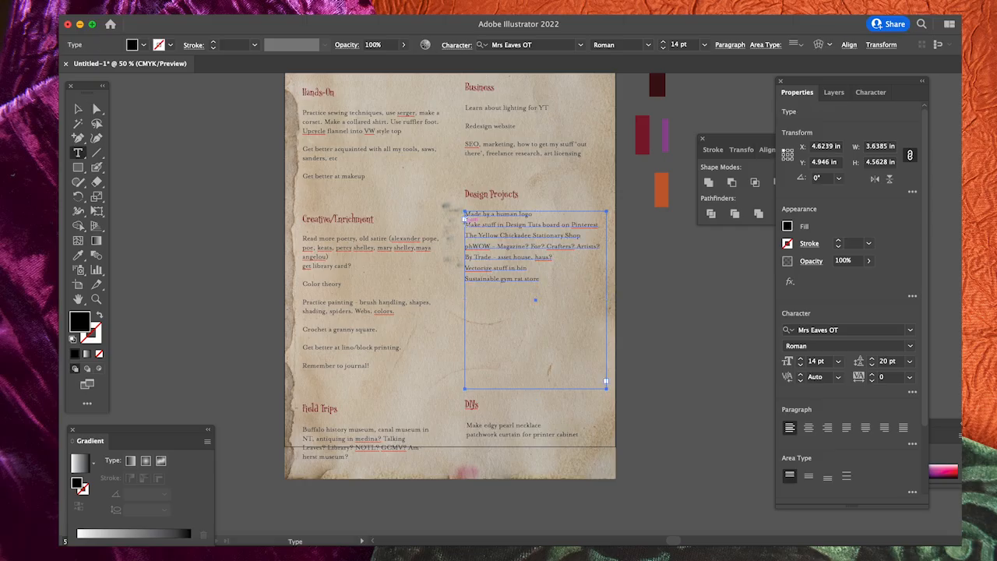
click(373, 4)
mouse_move(378, 428)
click(561, 456)
drag(663, 145, 279, 131)
scroll(330, 373, down, 10)
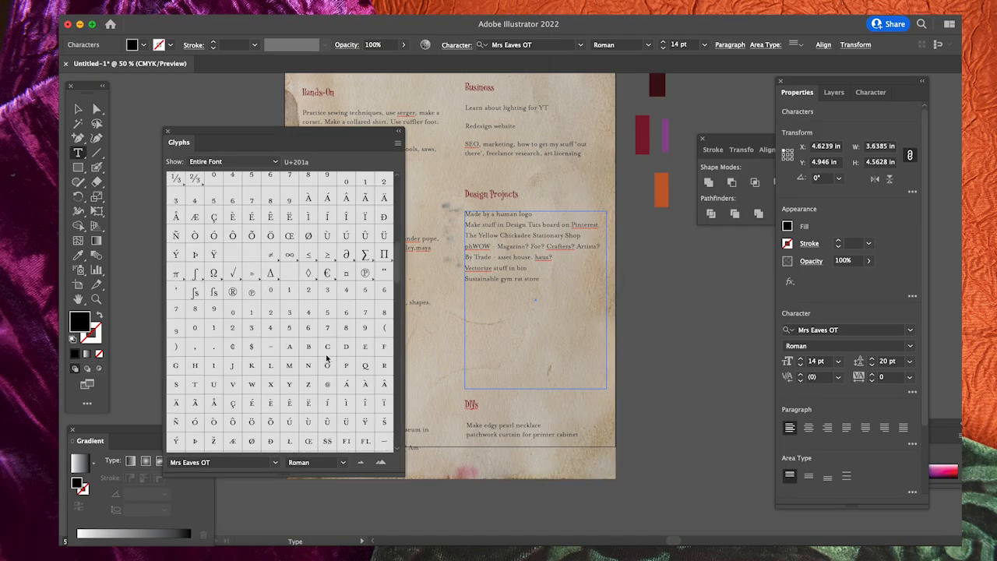
scroll(347, 280, down, 5)
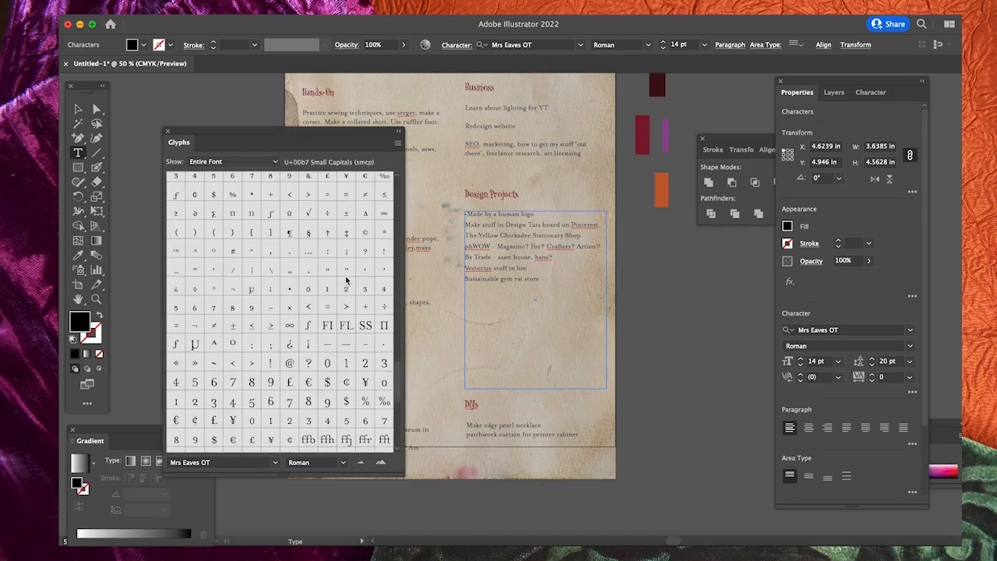
Select the bullet before "Made by a human logo" and examine its alternate glyphs up close
click(398, 131)
key(super+z)
drag(465, 214, 469, 215)
key(super+equal)
key(super+equal)
key(super+equal)
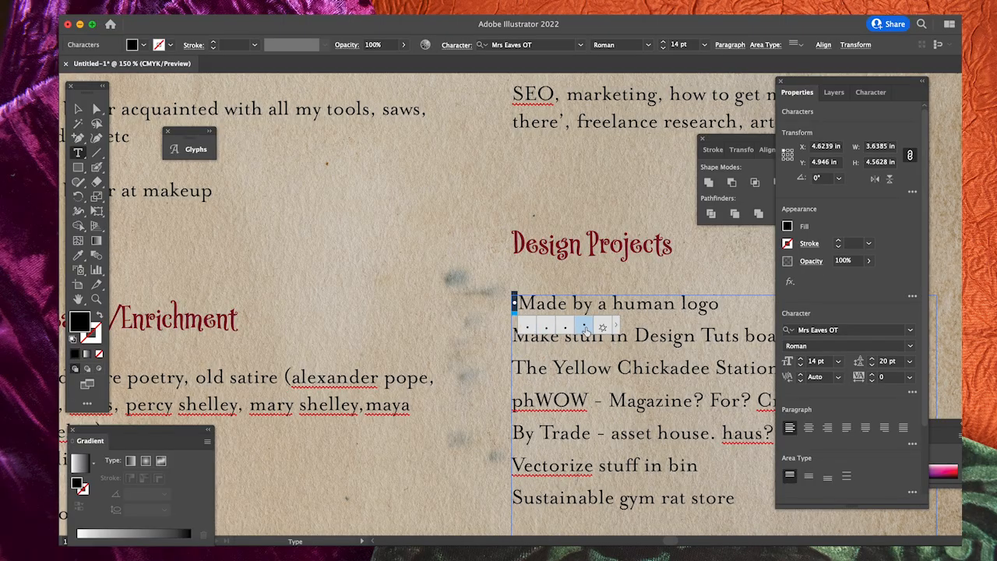
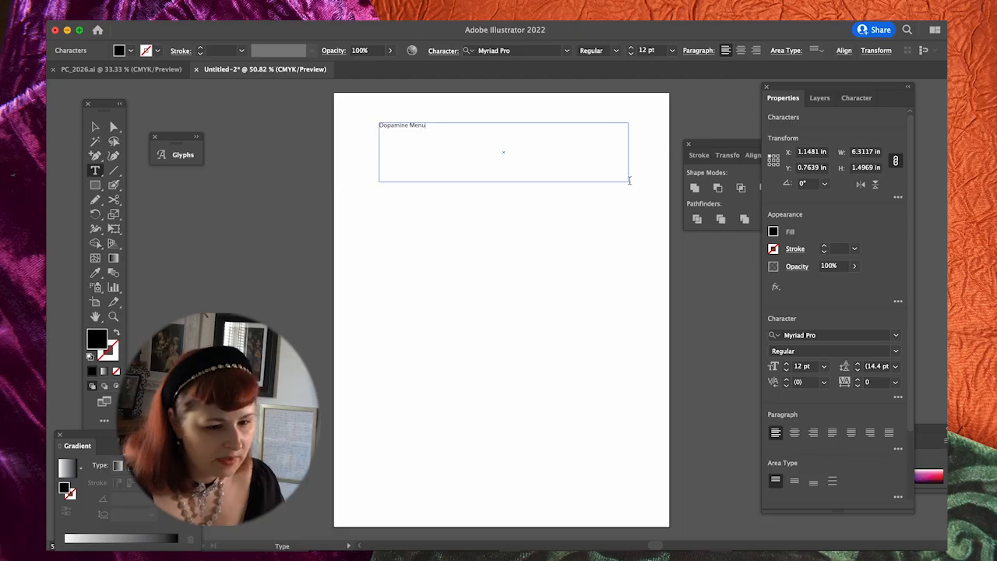
Set the "Dopamine Menu" title in Sirenia Regular
key(super+a)
click(808, 333)
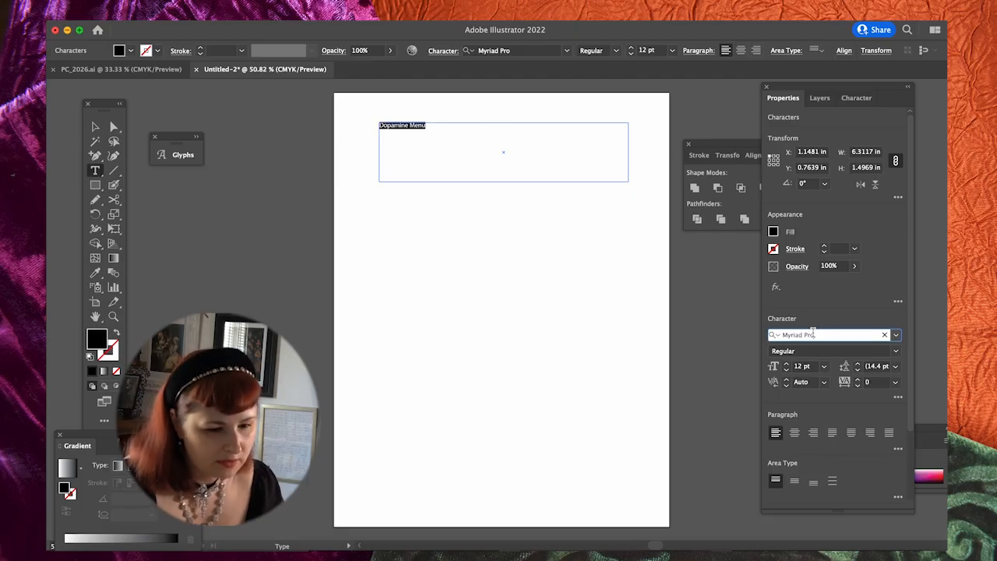
text(sir)
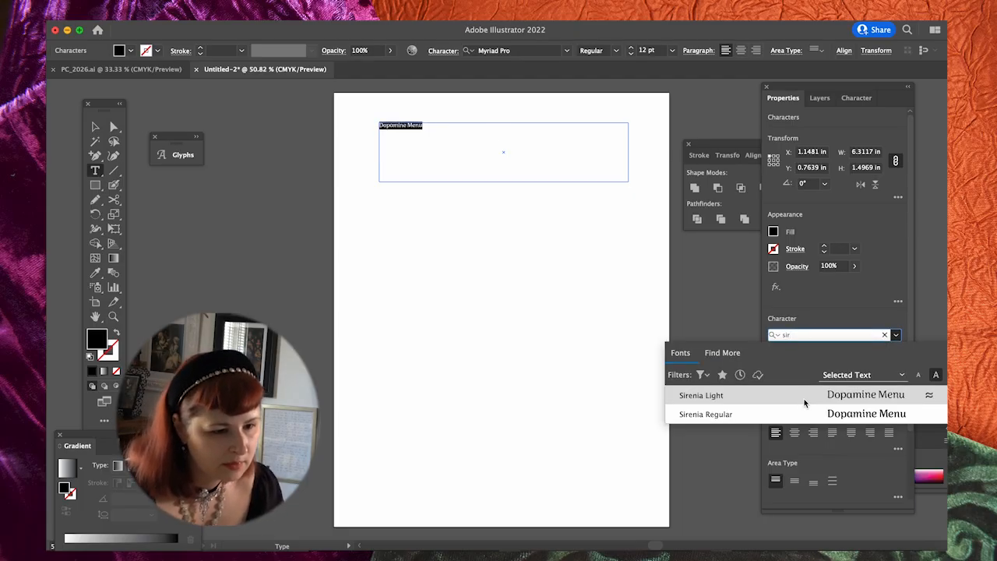
key(Return)
key(Escape)
Widen the "Dopamine Menu" text frame to the full 8.5 in page width and center its text
drag(629, 182, 665, 162)
drag(379, 144, 334, 147)
click(795, 432)
Enlarge the "Dopamine Menu" title to 36 pt
click(772, 367)
text(20)
key(Return)
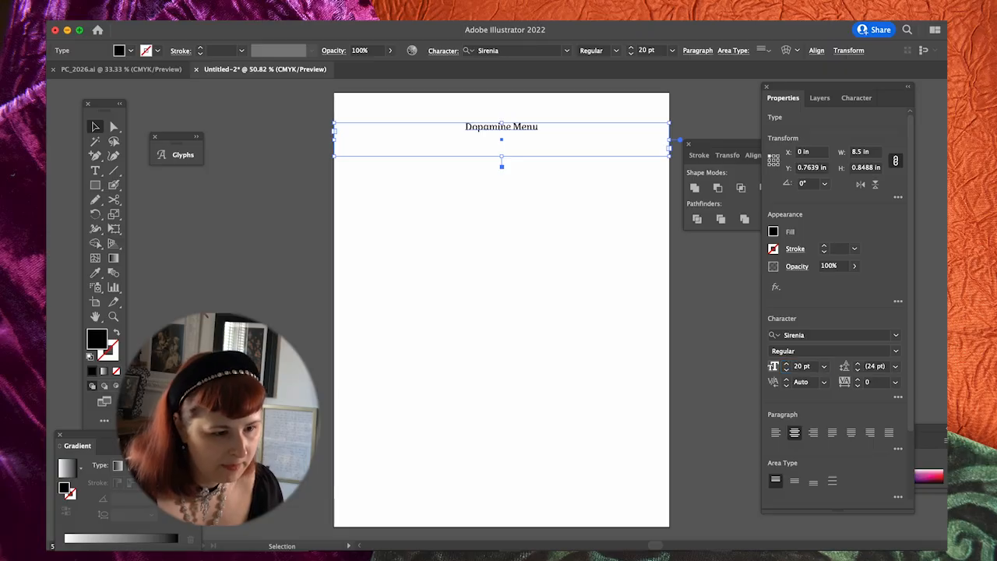
click(785, 363)
click(786, 364)
click(785, 363)
click(529, 307)
Shorten the title's frame to about 0.62 in high and nudge it slightly up the page
click(500, 142)
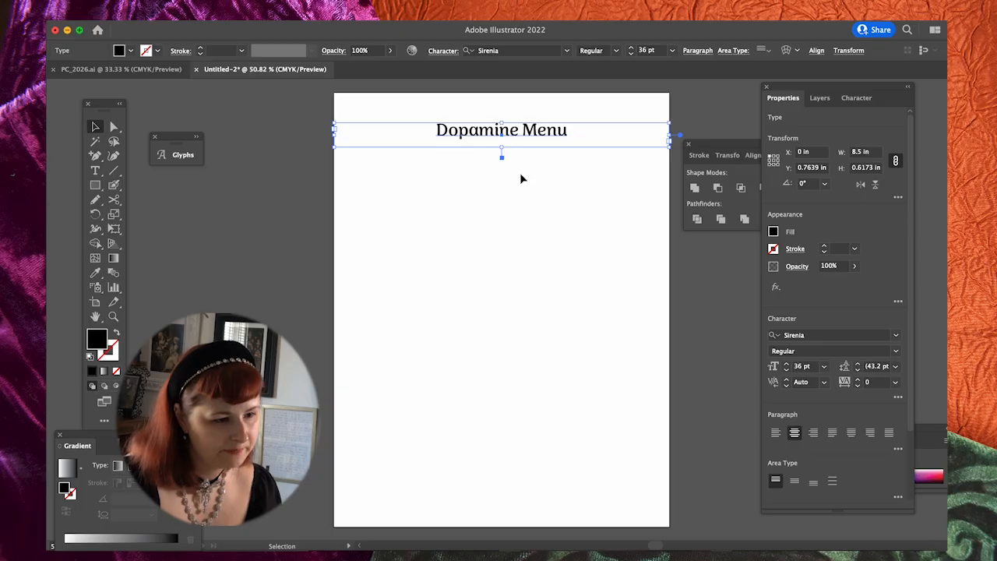
key(shift+Up)
key(Down)
click(506, 178)
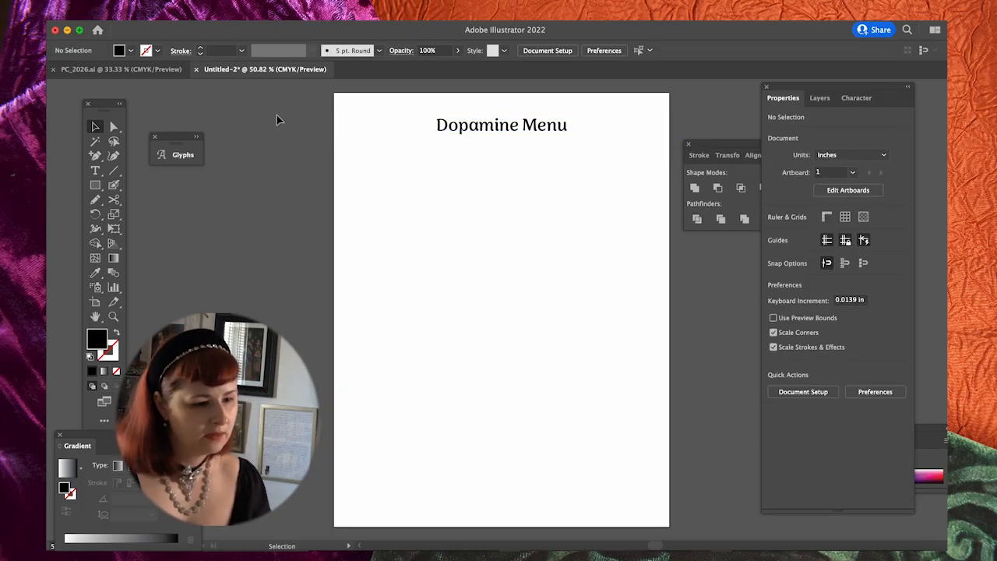
Add a text area about 6.65 by 1.98 in below the title containing the sample text "alight slab"
key(t)
drag(348, 176, 612, 251)
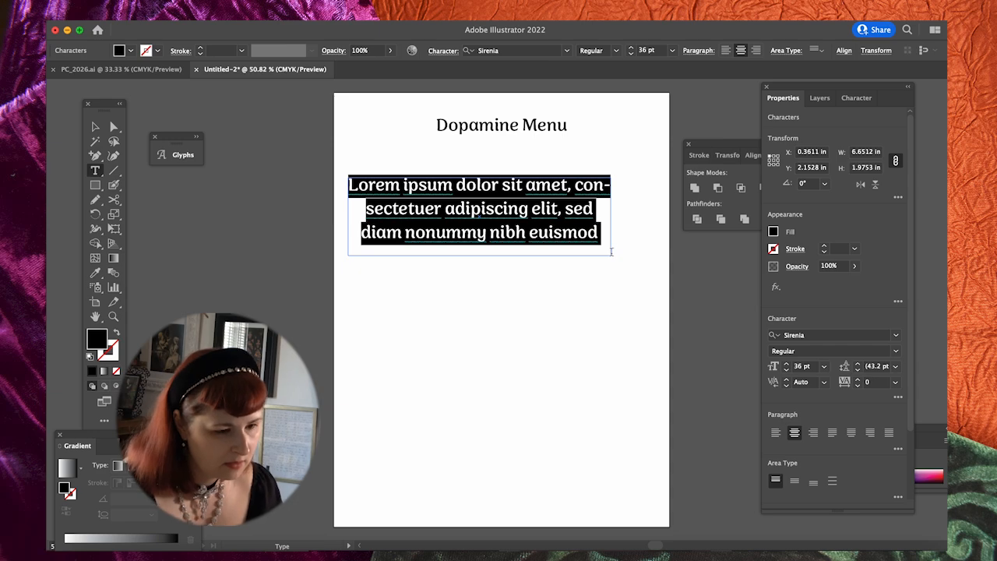
text(alight salb)
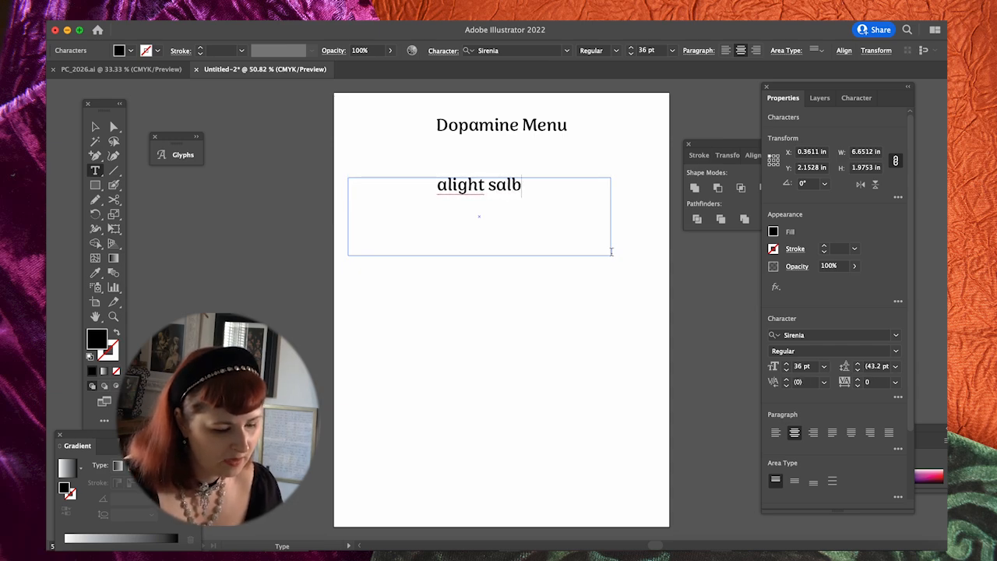
key(BackSpace)
key(BackSpace)
key(BackSpace)
text(lab)
key(Escape)
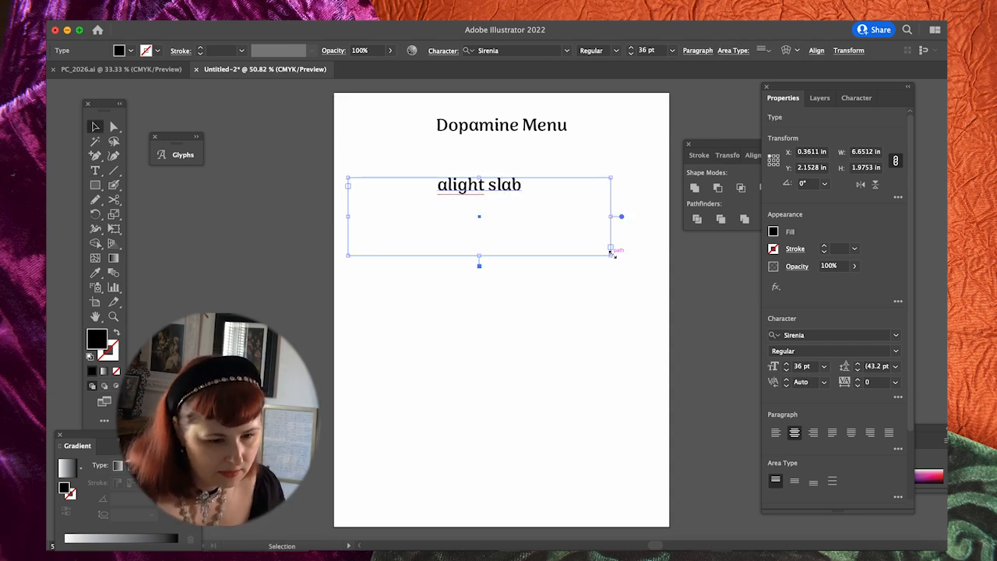
Try the Alight Slab font on the sample text below the title
click(815, 335)
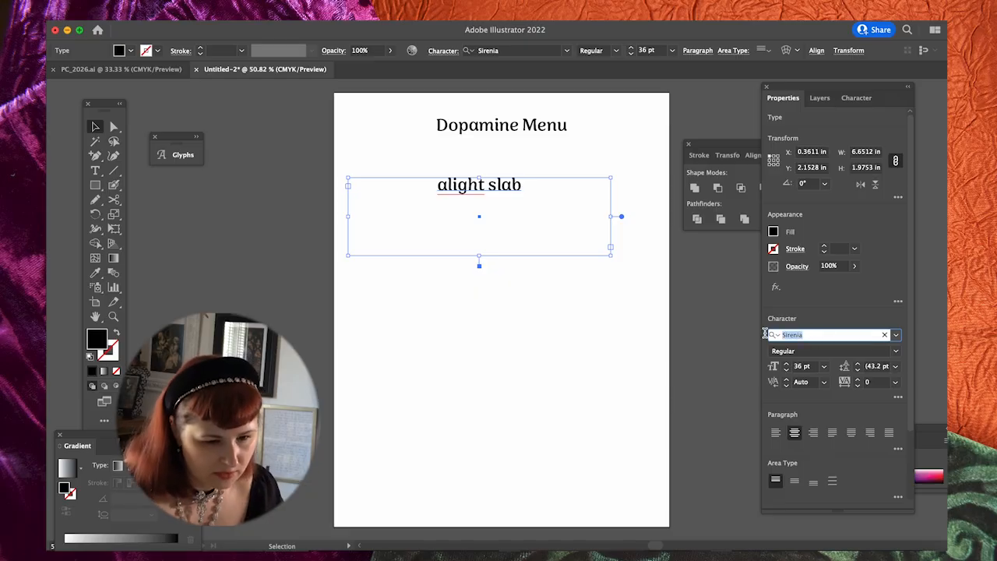
text(alight)
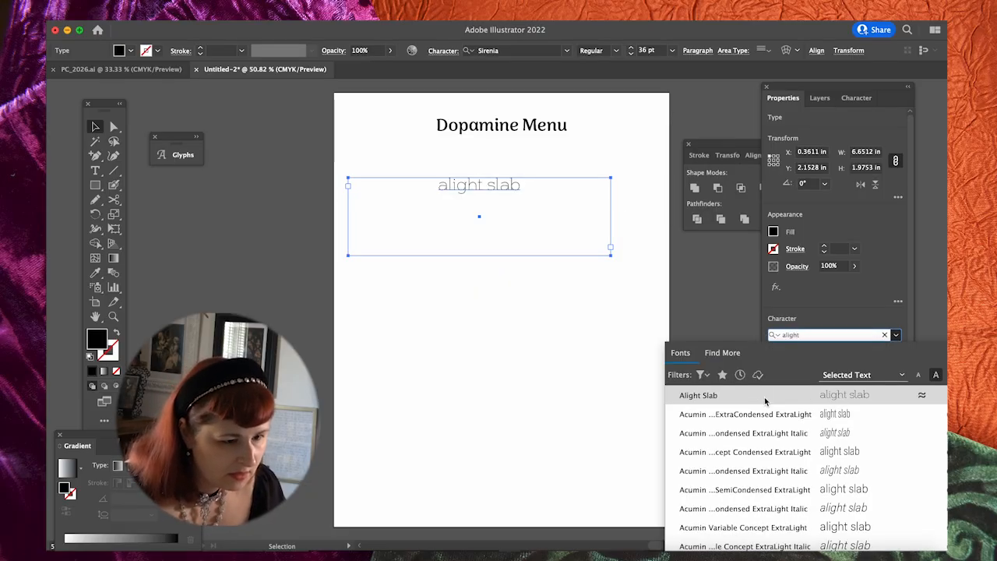
key(Return)
click(462, 211)
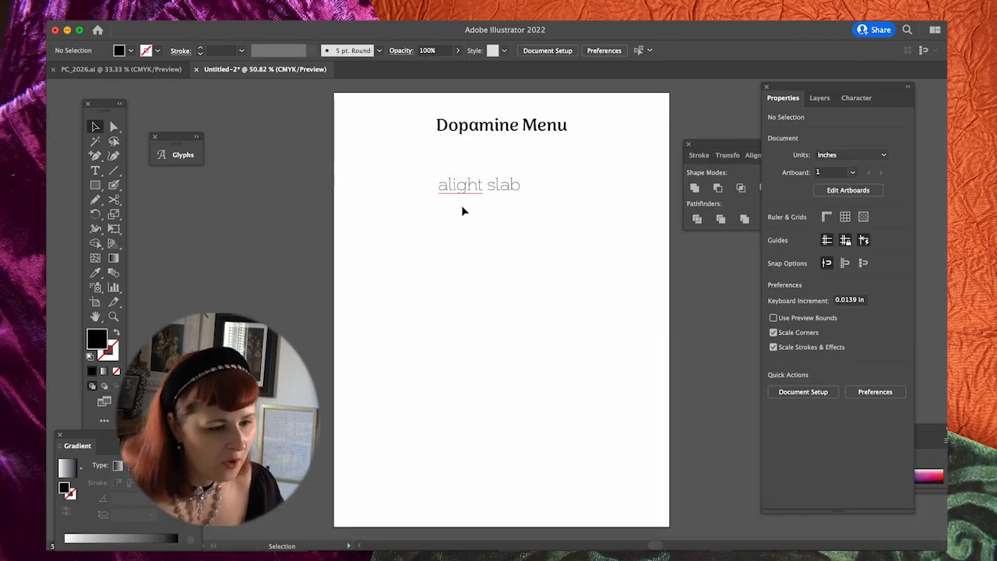
Set the "alight slab" sample text in Poppins Regular
click(472, 188)
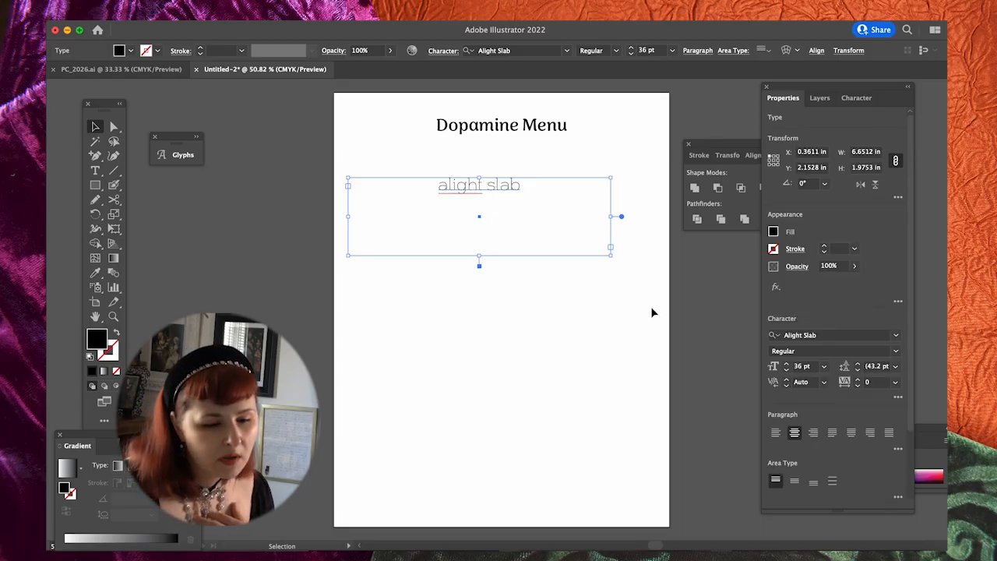
click(815, 334)
drag(817, 334, 758, 335)
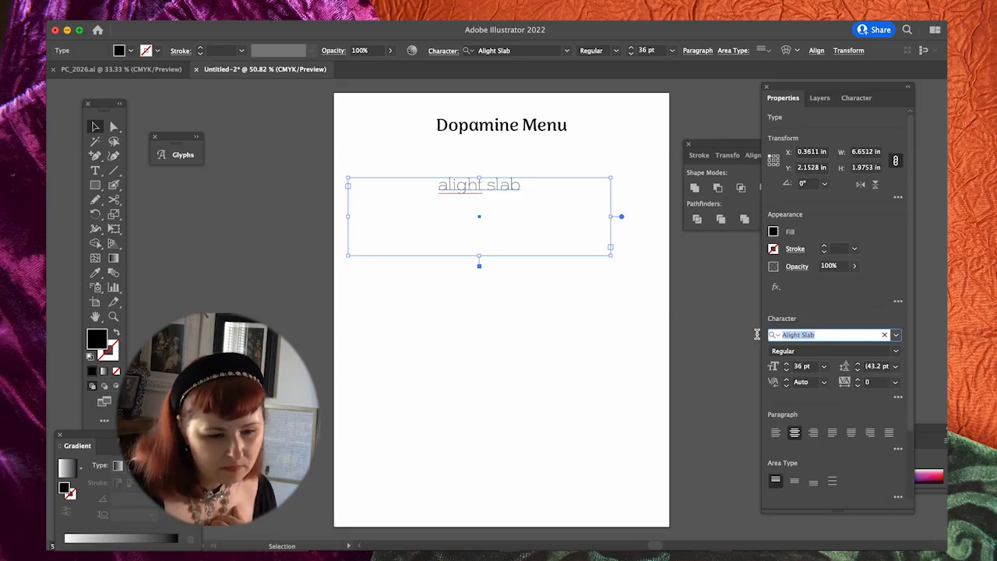
text(pop)
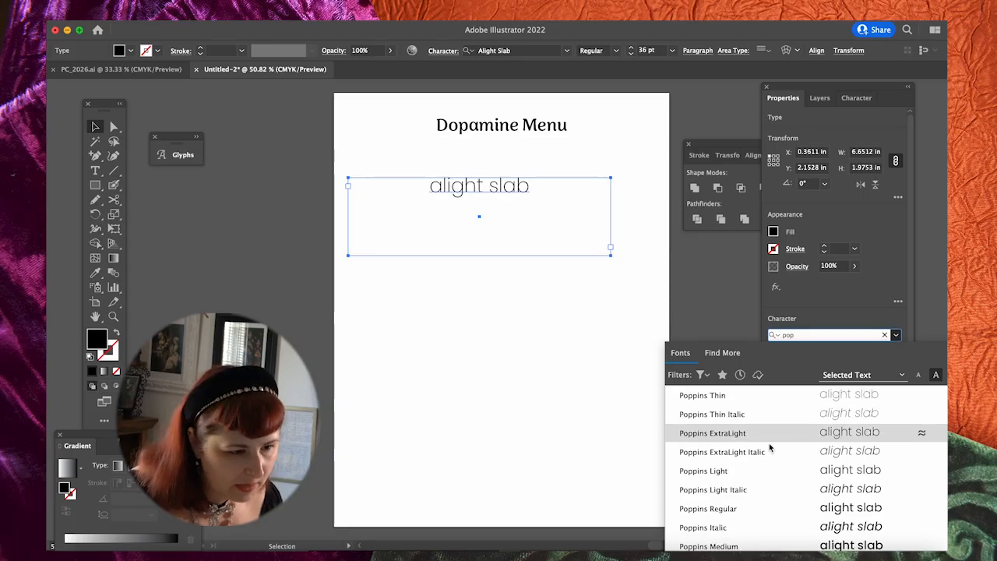
click(760, 508)
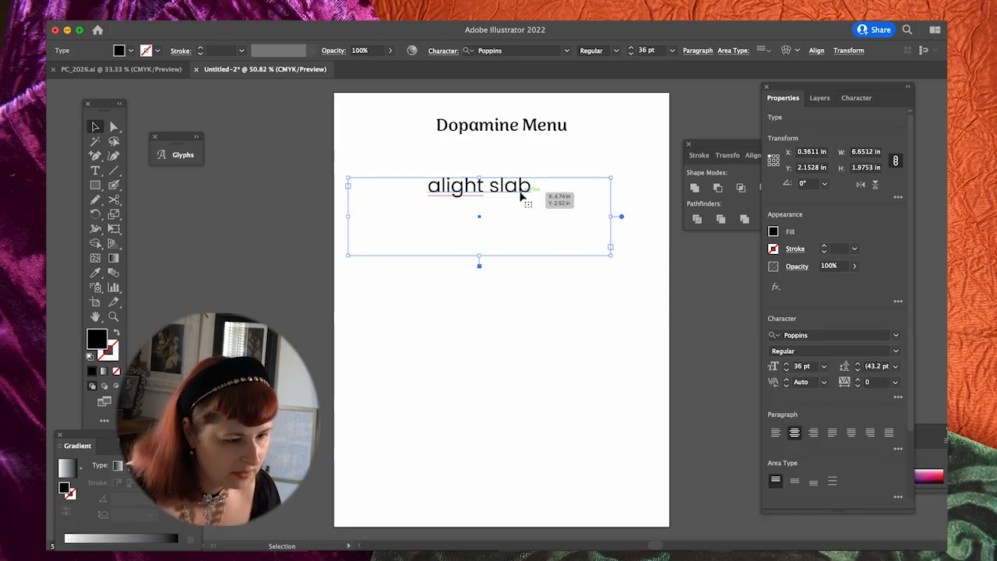
Shorten the sample's frame to about 0.85 in, duplicate it below and set the copy in Arboria Book
drag(479, 256, 506, 246)
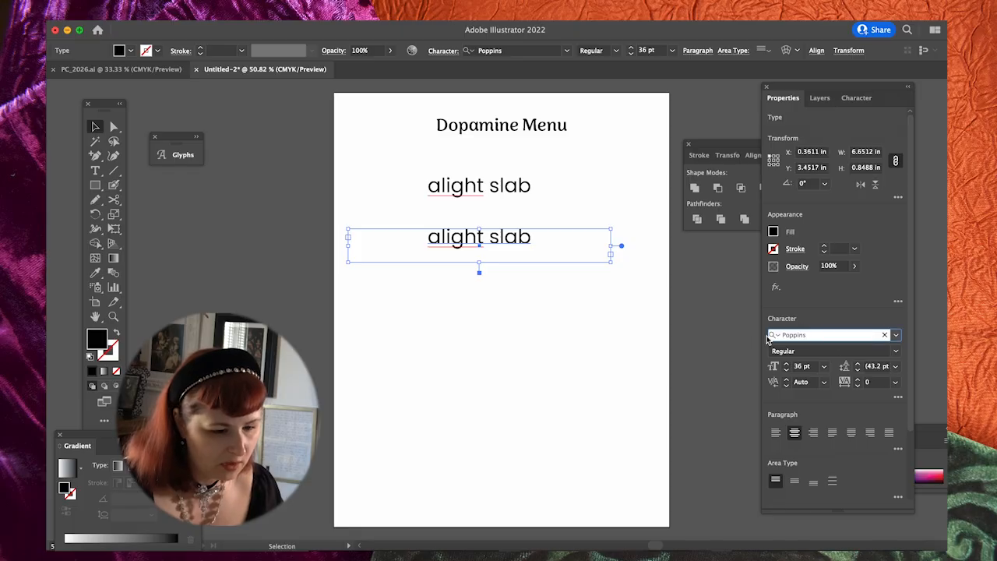
click(798, 335)
text(arbo)
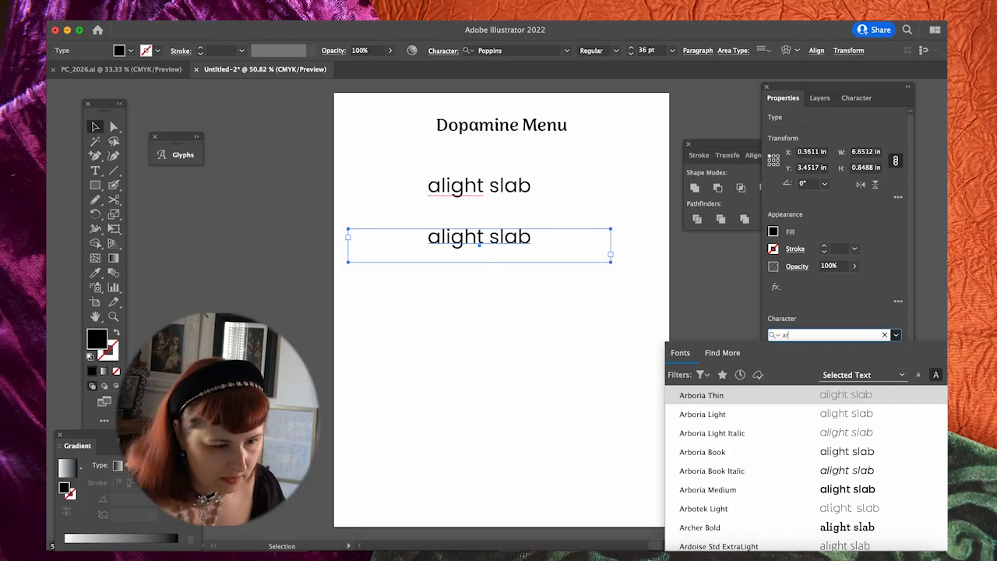
click(767, 451)
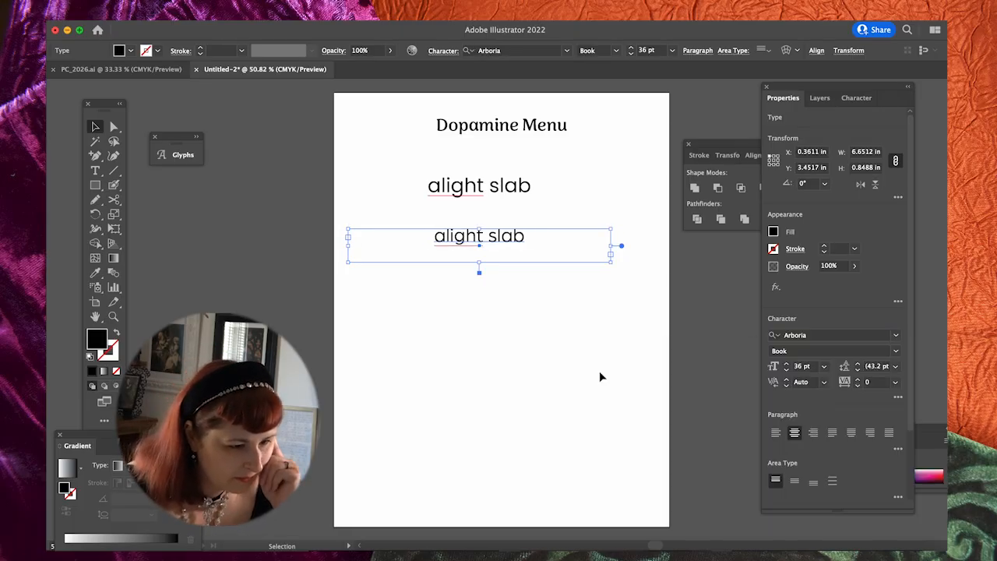
Compare the two font samples at 100% and delete the Poppins one
click(606, 373)
key(super+1)
scroll(599, 352, up, 5)
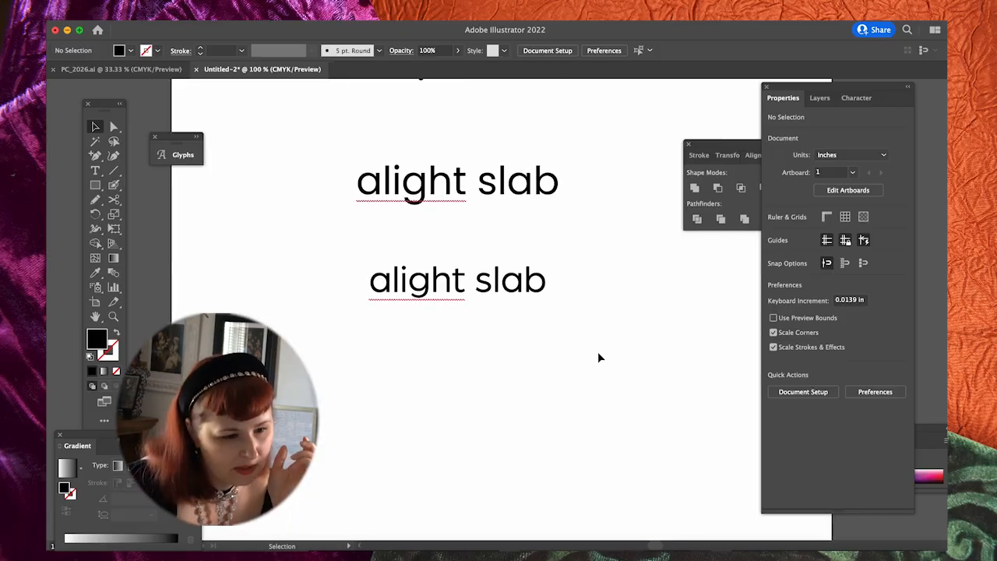
click(514, 197)
key(Delete)
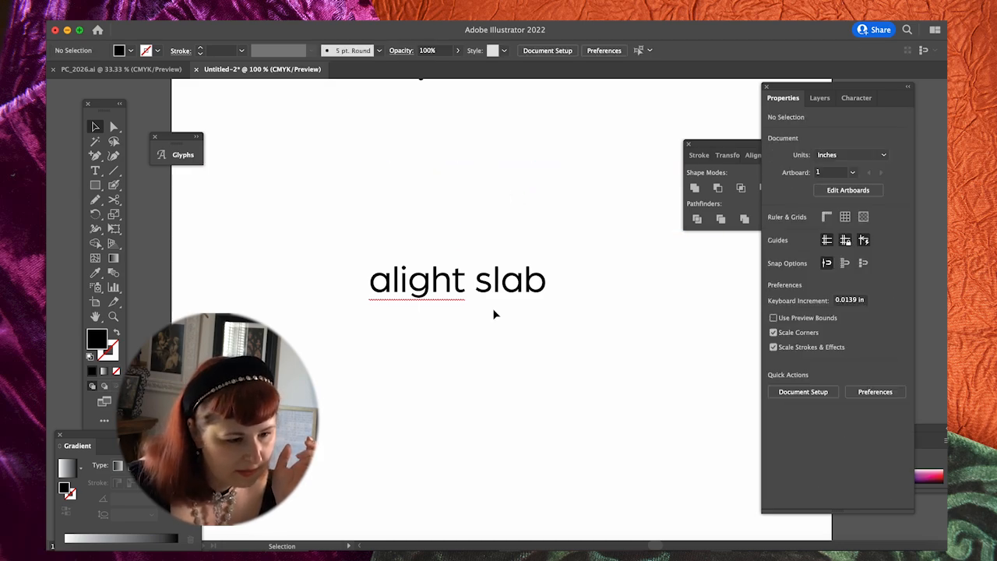
Move the Arboria sample up beneath the title and narrow its frame to about 4.39 in
key(super+minus)
key(super+minus)
key(super+minus)
drag(508, 309, 500, 270)
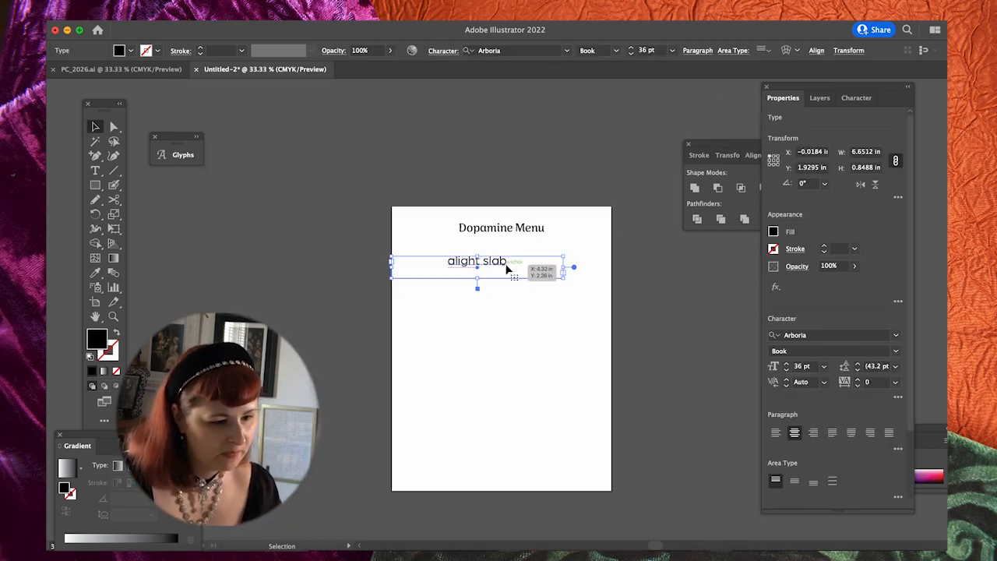
drag(561, 267, 505, 266)
Place a copy of the Arboria sample above the page and replace its text with "Easy"
click(370, 274)
click(468, 269)
drag(445, 272, 414, 161)
double_click(407, 162)
key(super+a)
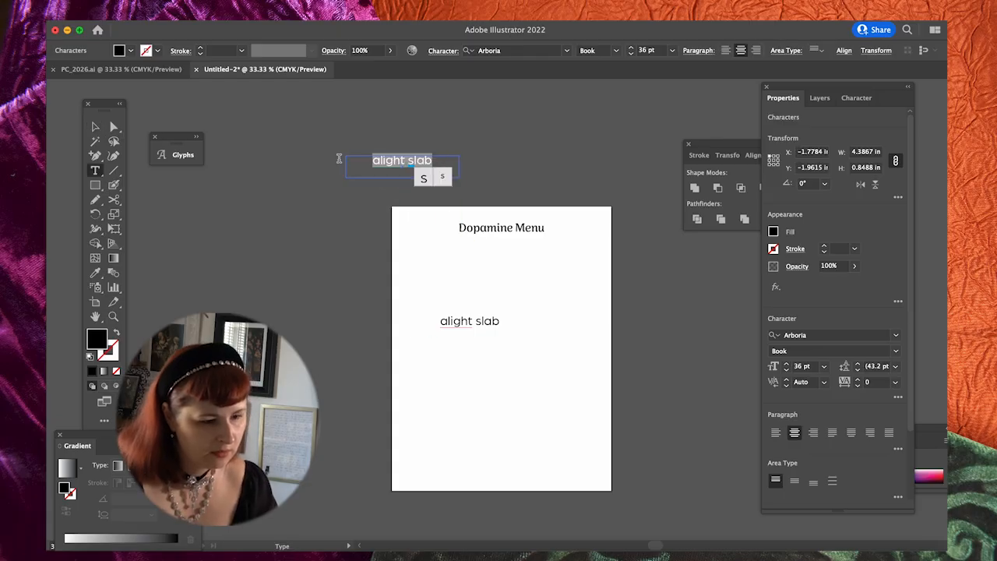
text(Easy)
key(Escape)
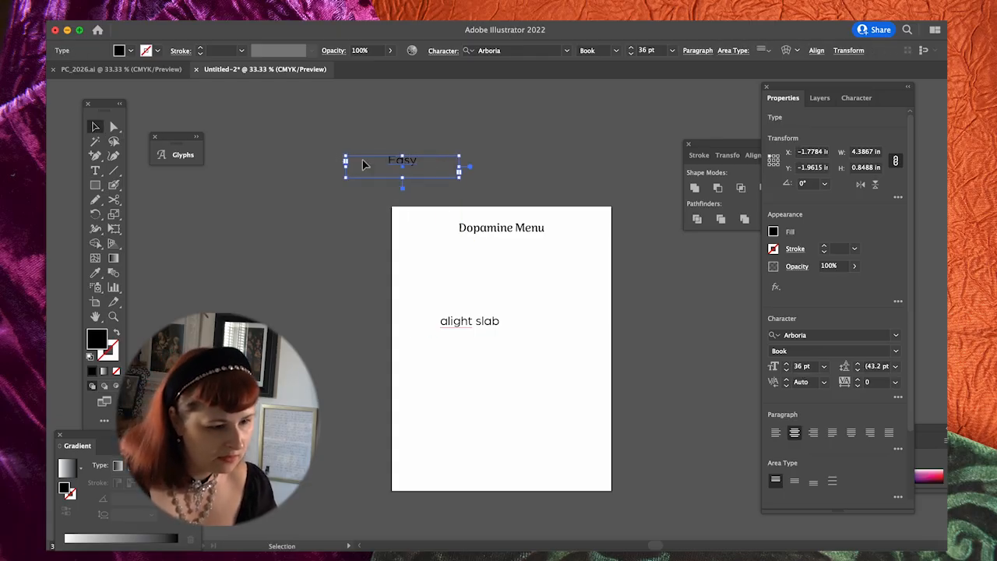
Duplicate the "Easy" label beside itself and replace the copy's text with "Hard"
alt+drag(397, 160, 488, 154)
double_click(524, 156)
text(HArd)
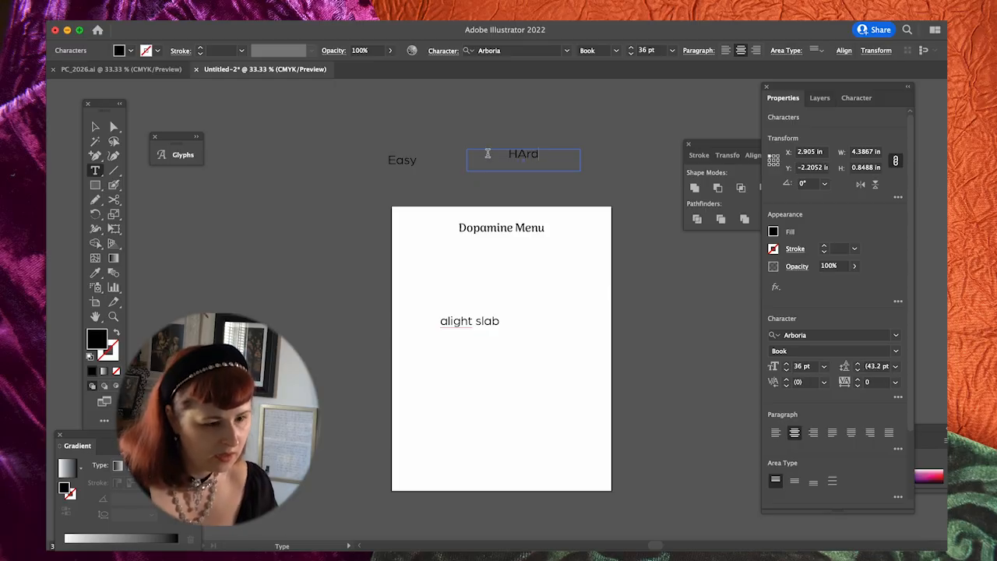
key(BackSpace)
key(BackSpace)
text(rd)
key(Escape)
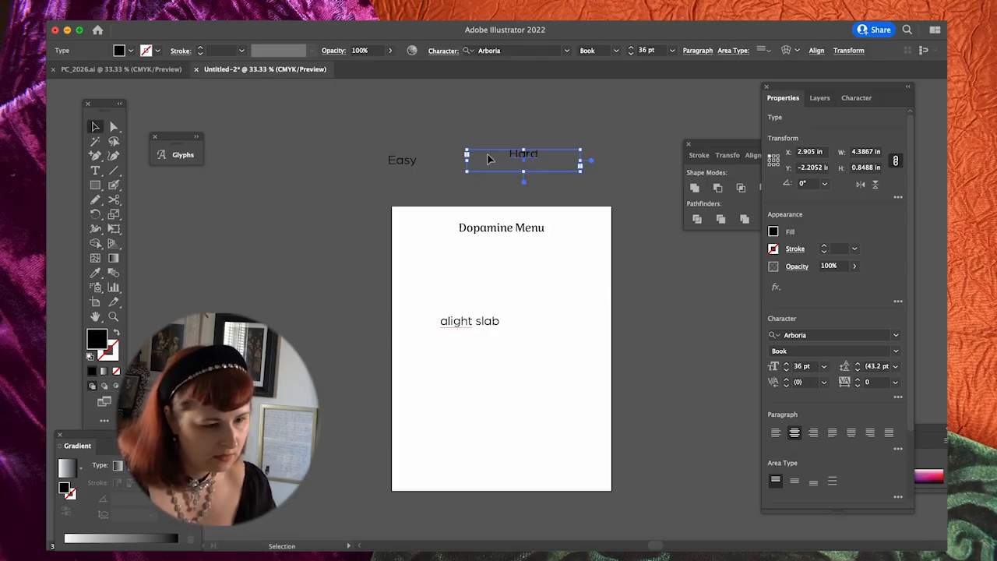
Arrange "Hard" above "Easy" with a duplicate beside them, and change the duplicate's text to "Inside"
drag(446, 156, 447, 155)
drag(518, 162, 480, 139)
key(t)
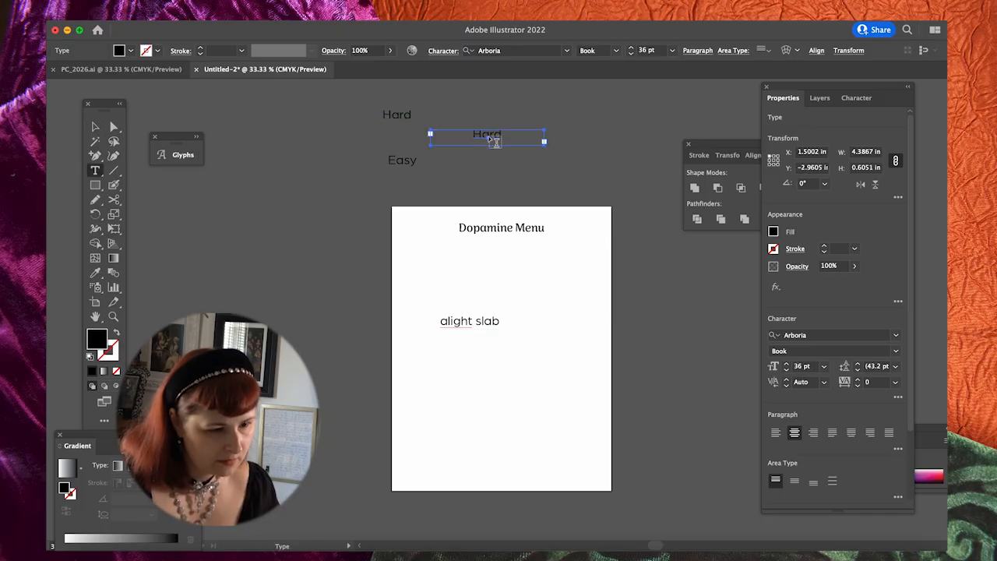
click(487, 138)
key(super+z)
click(500, 132)
double_click(501, 134)
text(Inside)
key(Escape)
Duplicate the "Inside" label beneath itself and replace the copy's text with "Outside"
drag(452, 134, 458, 164)
key(t)
double_click(493, 167)
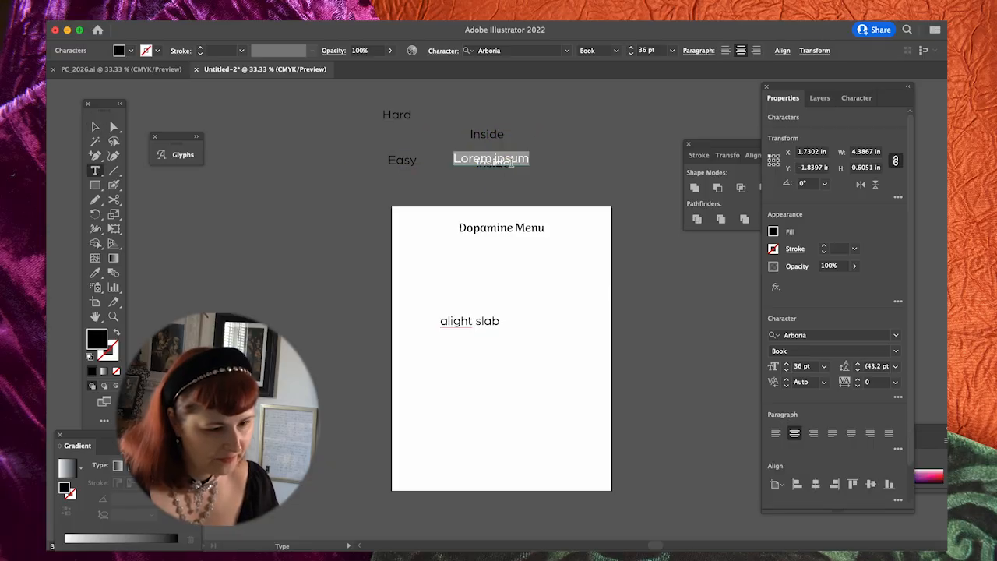
click(511, 162)
drag(511, 162, 450, 159)
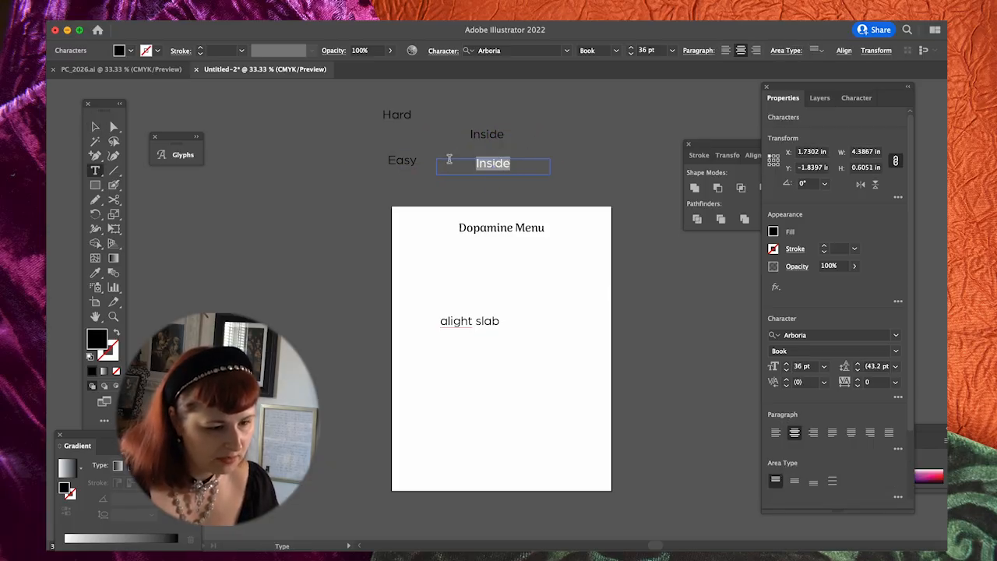
text(Outside)
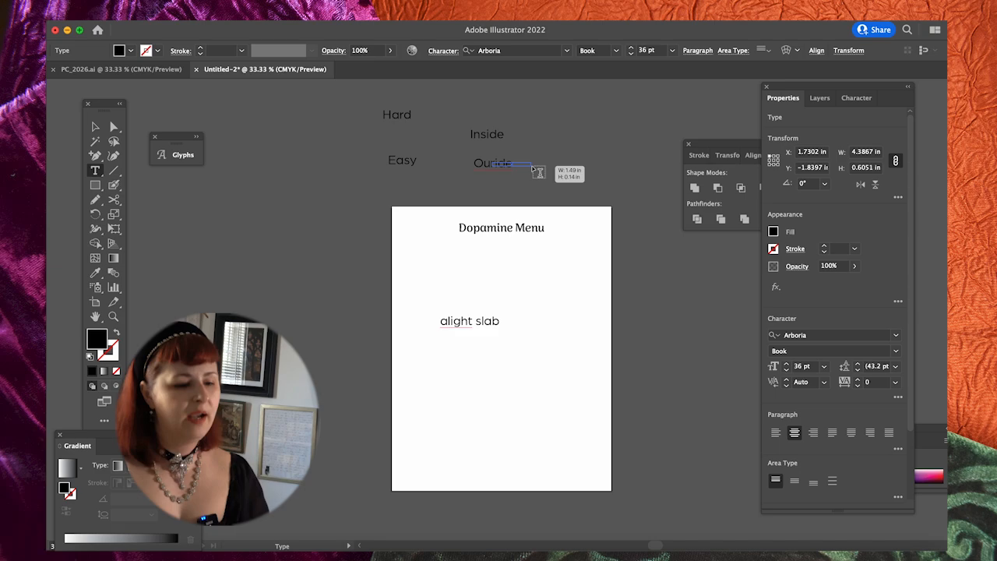
key(Escape)
Move the "alight slab" sample off the page and arrange the four labels in two columns beneath the title
drag(469, 321, 280, 210)
drag(402, 159, 425, 284)
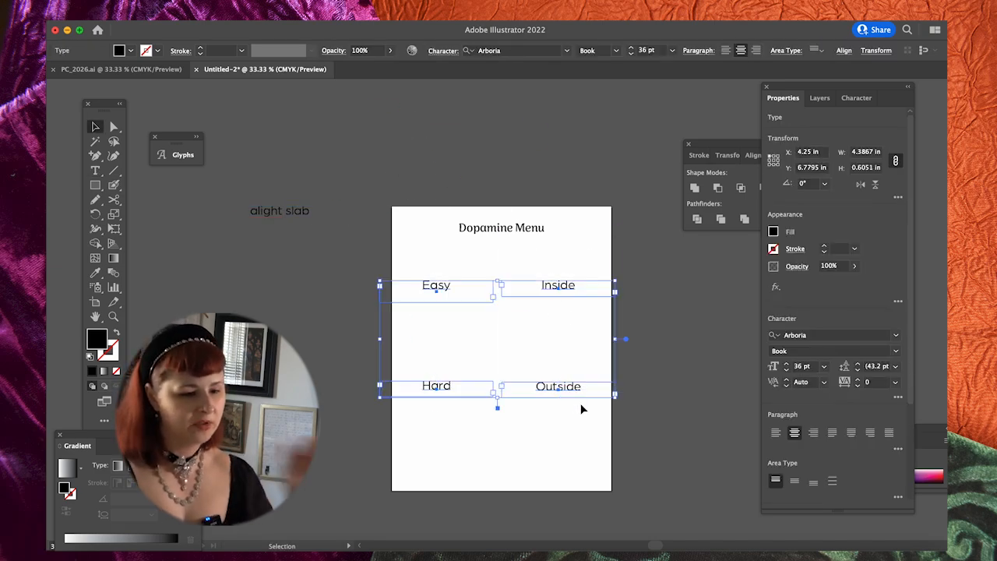
click(411, 312)
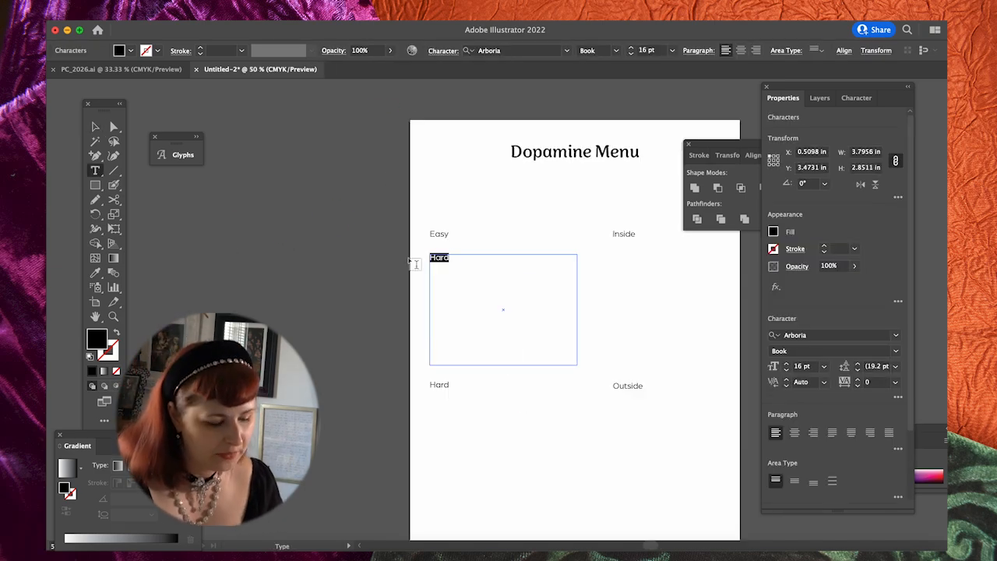
Replace the text in the frame beneath "Easy" with separate lines: Painting, Lino, Reading, Sitting on patio, Go for a walk, Sewing
text(Painting)
key(Return)
text(Lino)
key(Return)
text(Reading)
key(Return)
text(Sitting on patio)
key(Return)
text(Go for a walk)
key(Return)
text(Sewing)
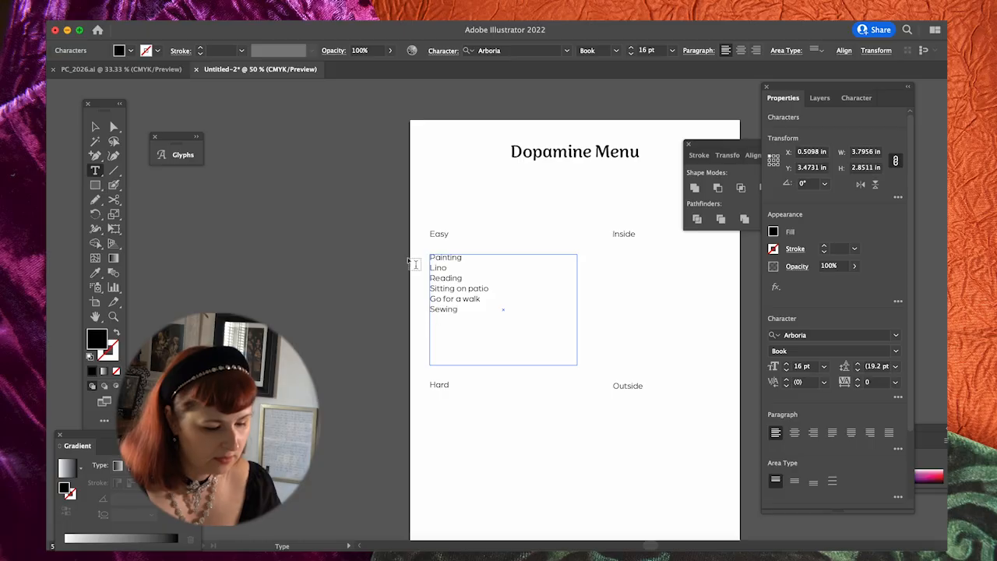
Add General Crafting, Watching Youtube/TV/movies/etc, Illustrating, Learning stuff, Crochet and Gym as separate lines of the activity list
key(Return)
text(General Crafting)
key(Return)
text(Watching Youtube/TV/movies/etc)
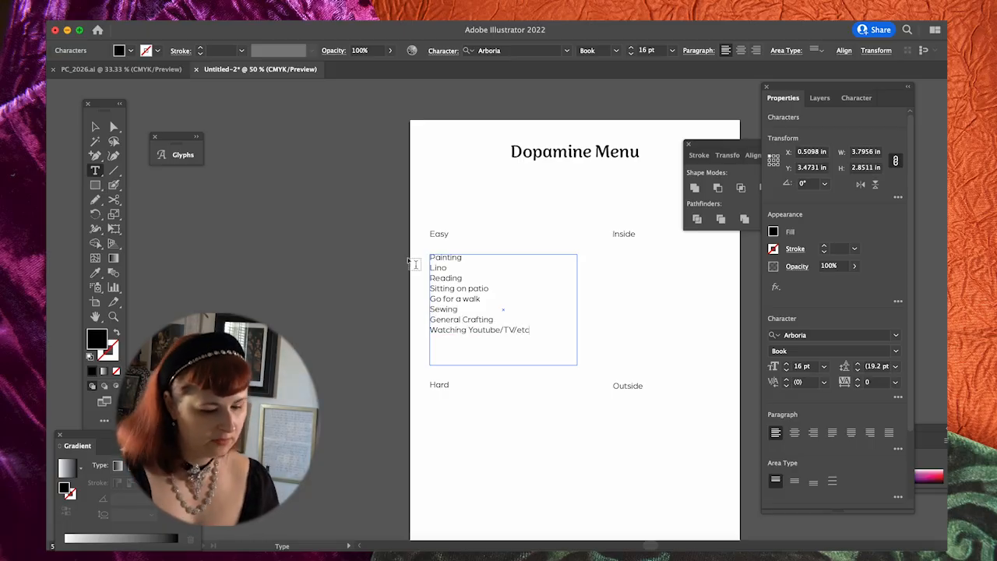
key(Return)
text(Illustrating)
key(Return)
text(Learning stuff)
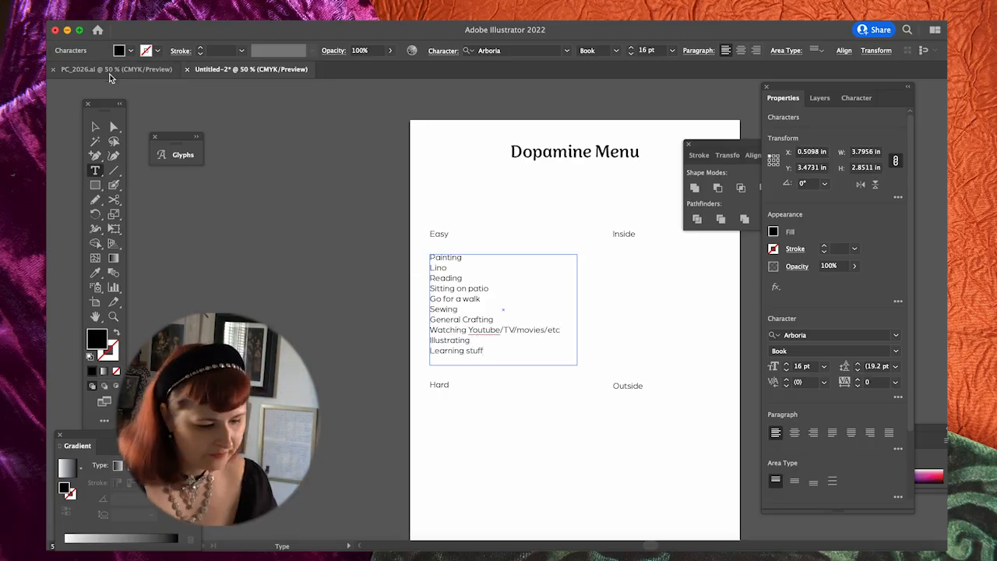
key(Return)
text(Crochet)
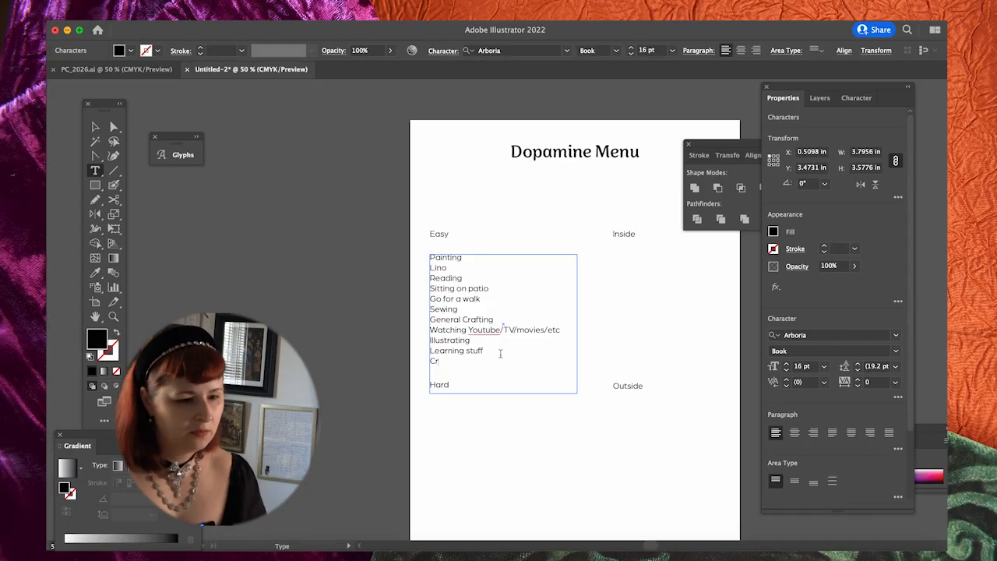
key(Return)
text(Gym)
key(Escape)
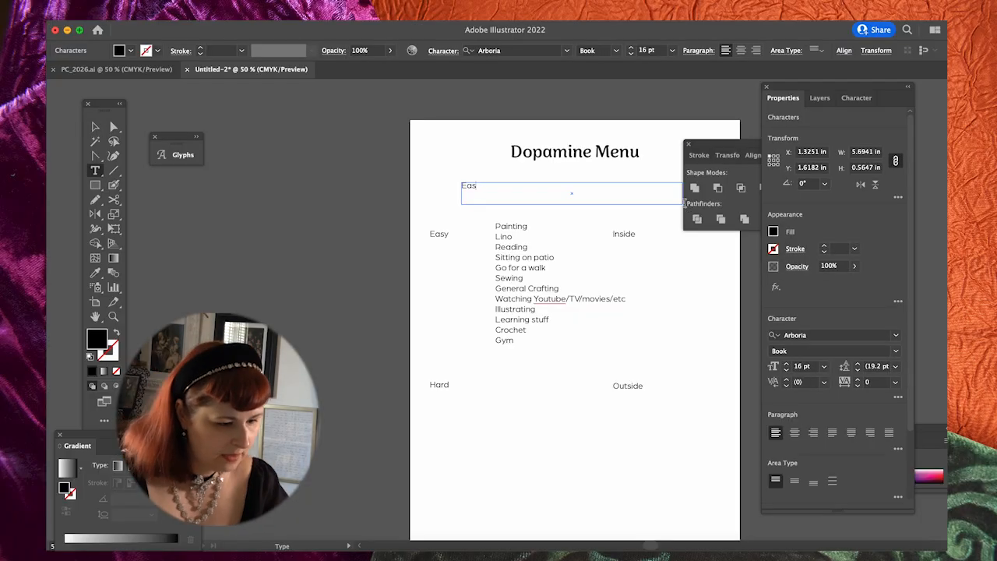
Write a legend reading "(E) Easy | (H) Hard" beneath the Dopamine Menu title
text(Hard)
click(312, 15)
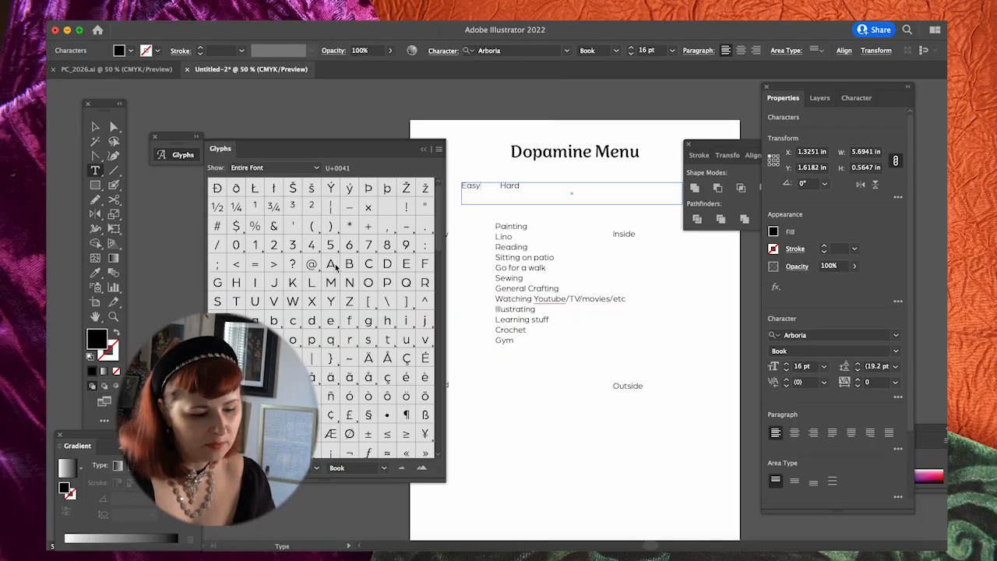
scroll(335, 267, down, 3)
text((E) Easy)
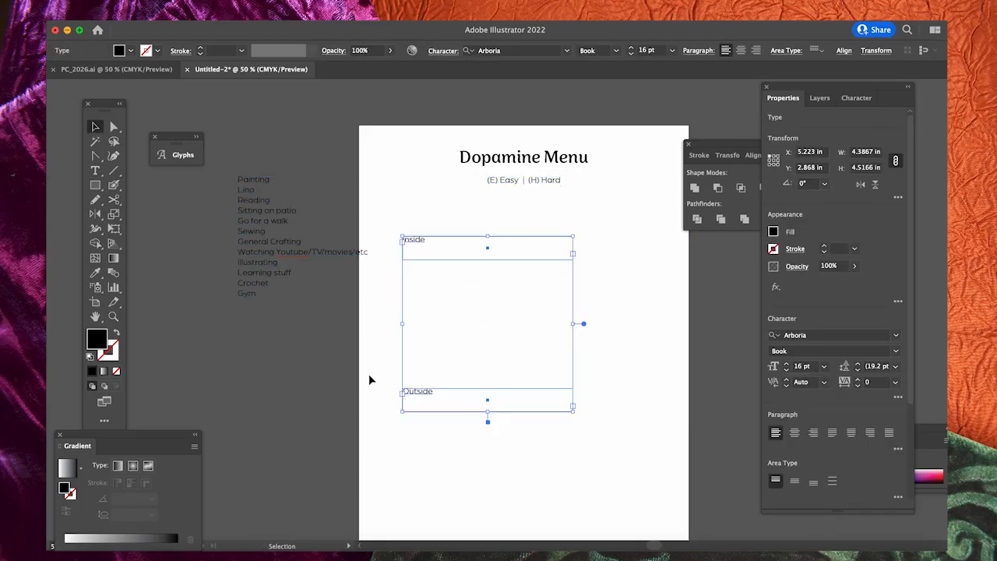
Append Cemeteries, Museums, The fort, Cooking/learning about food and Baking to the activity list beside the page
click(294, 312)
double_click(263, 294)
key(Return)
text(Cemeteries)
key(Return)
text(Museums)
key(Return)
text(The fort)
key(Return)
text(Cooking/learning about food)
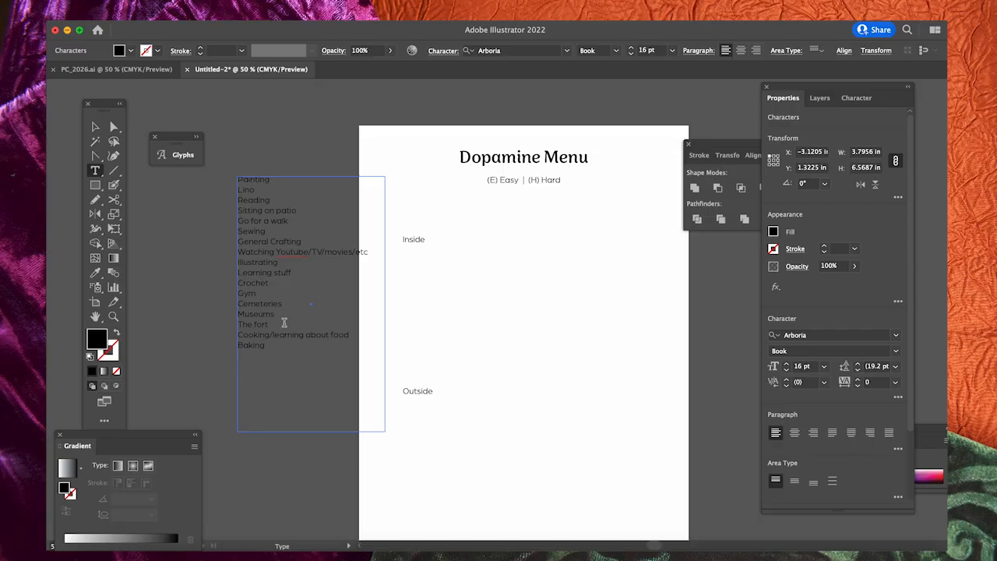
Add Making hats/hair accessories and Making jewelry to the list, and extend the Lino entry to "Lino/block printing"
key(Return)
text(Making hats/hair accessories)
key(Return)
text(Making jewelry)
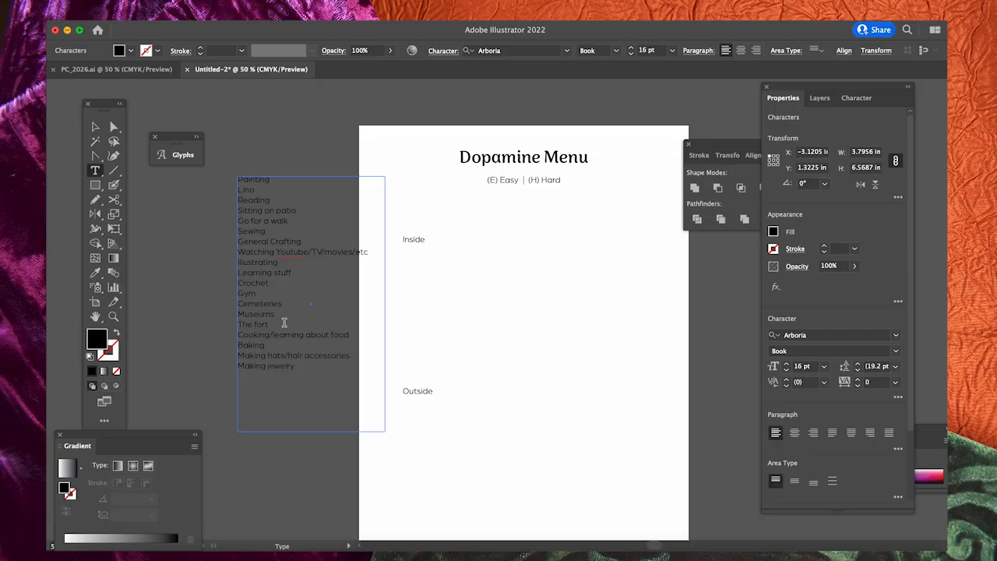
click(257, 190)
text(/block printing)
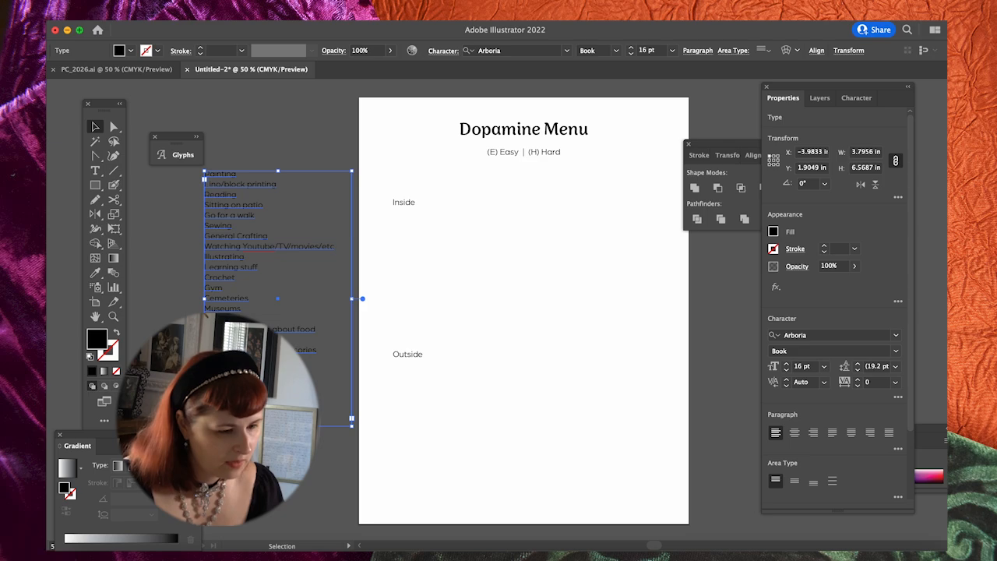
Place a copy of the full activity list on the page beside the Inside and Outside labels
drag(358, 335, 498, 356)
click(338, 276)
drag(241, 251, 527, 285)
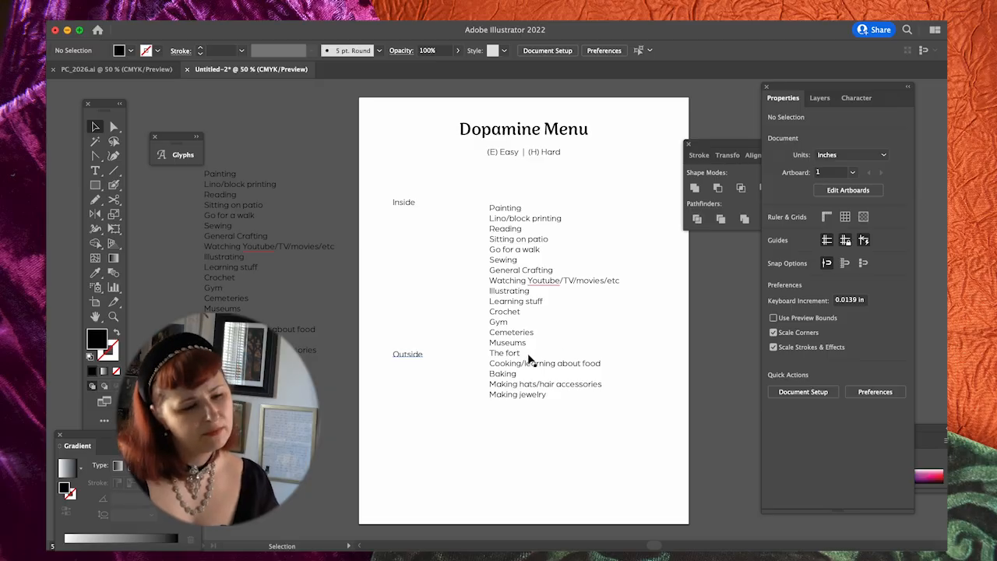
Delete the indoor activities from the copied list to keep only outdoor ones, and move the indoor list beneath the Inside heading
click(528, 263)
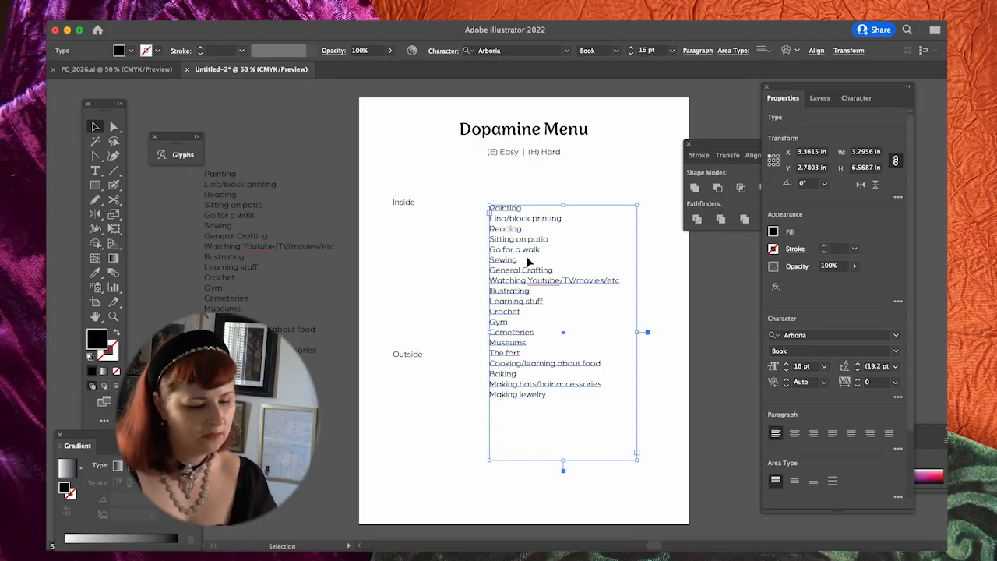
key(t)
click(515, 260)
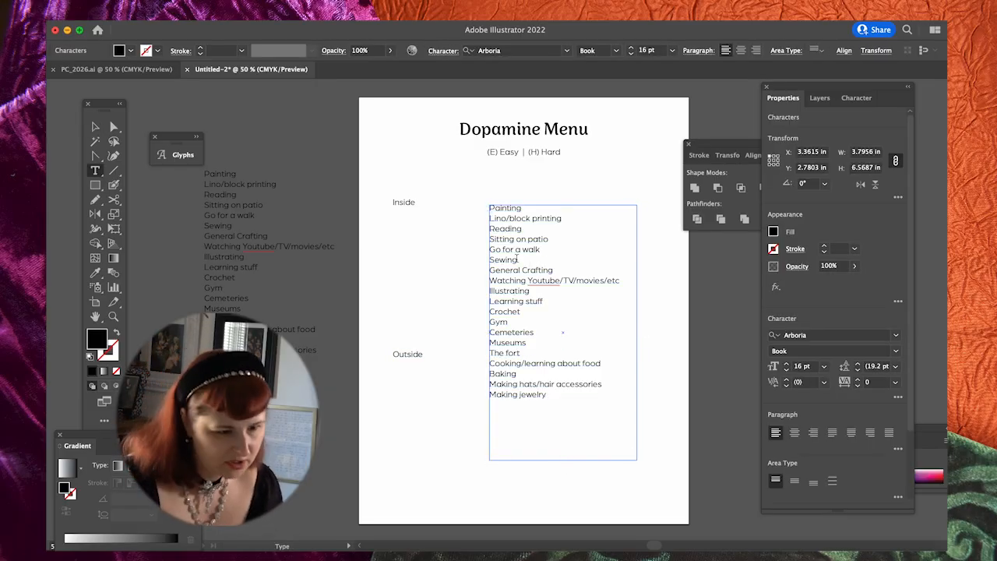
drag(549, 395, 464, 360)
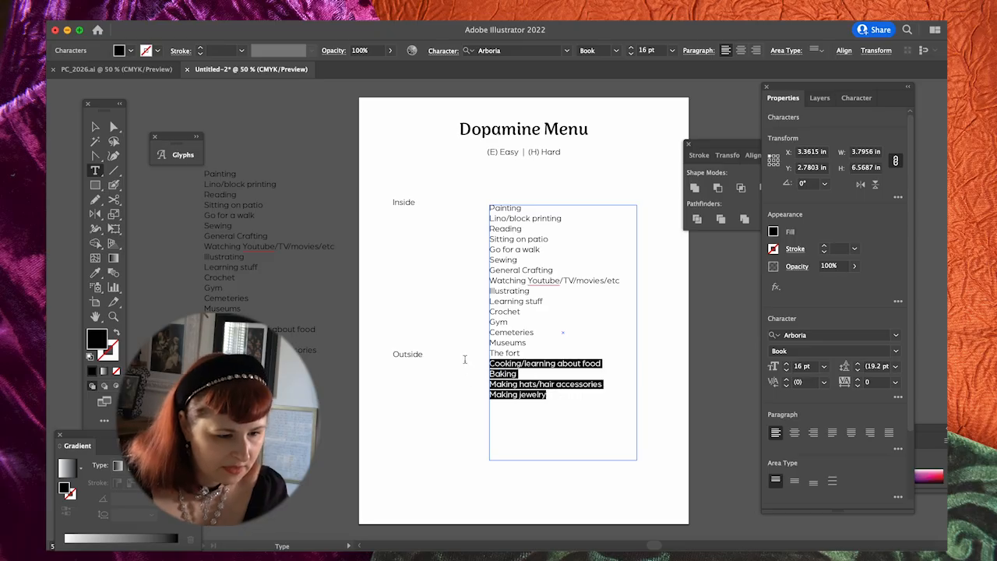
key(BackSpace)
drag(526, 315, 473, 278)
key(BackSpace)
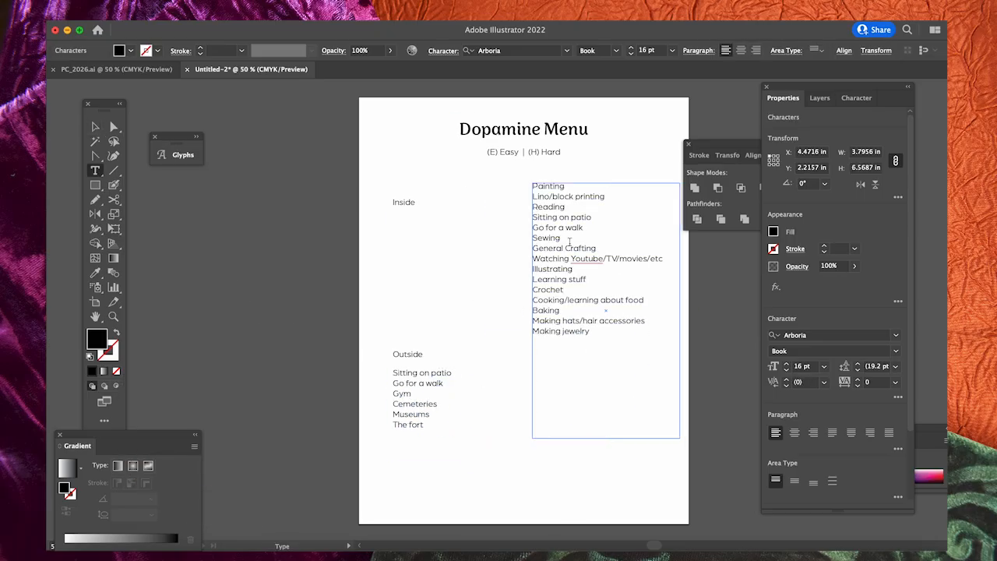
drag(589, 252, 483, 278)
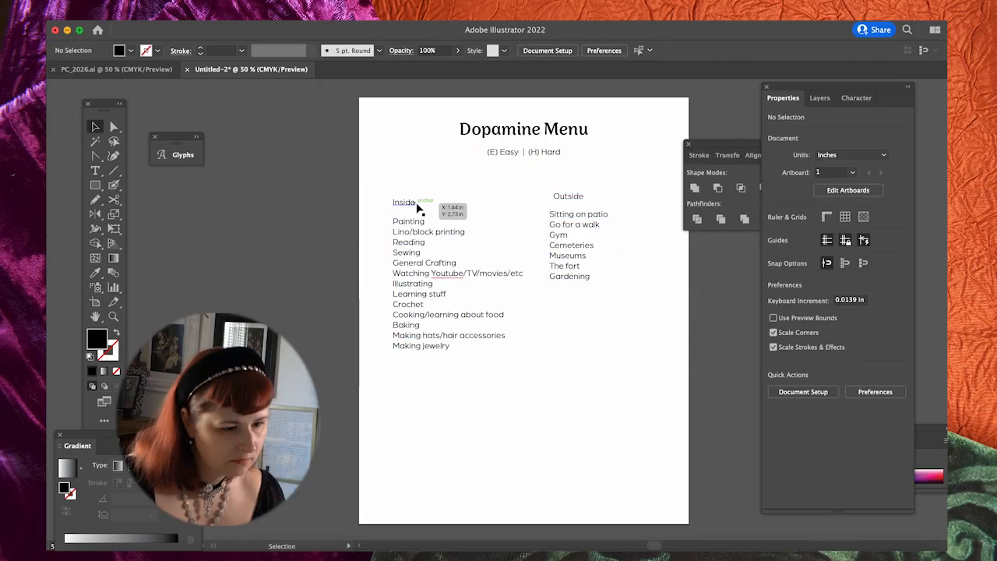
Set the Inside and Outside headings and the Easy/Hard legend to Arboria Medium
click(404, 203)
shift+click(571, 197)
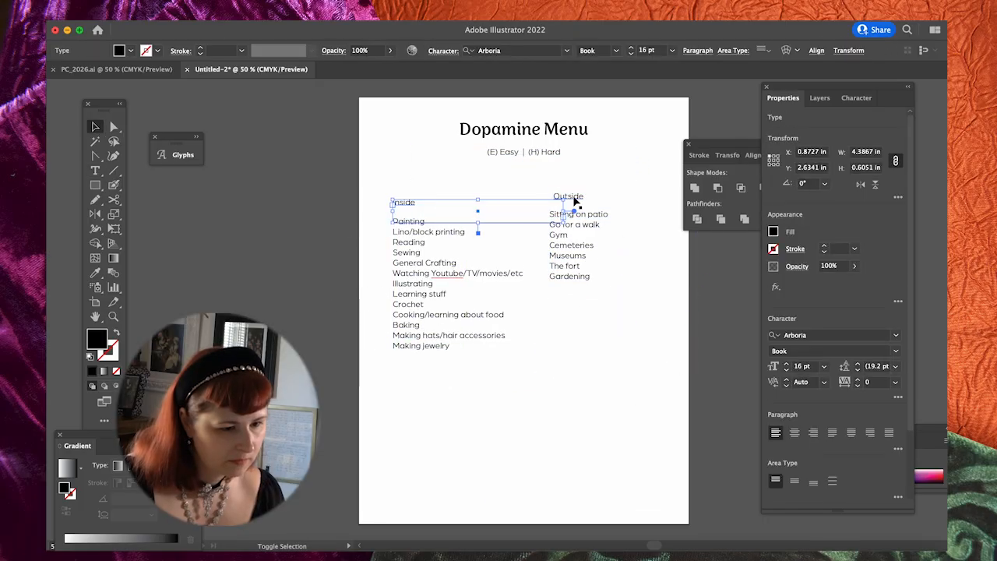
shift+click(588, 155)
click(797, 350)
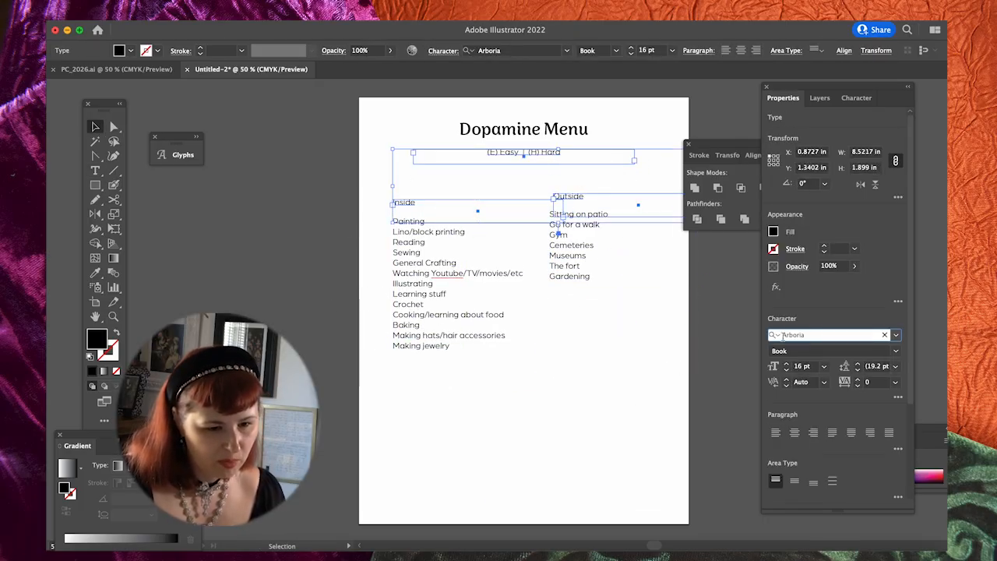
click(897, 353)
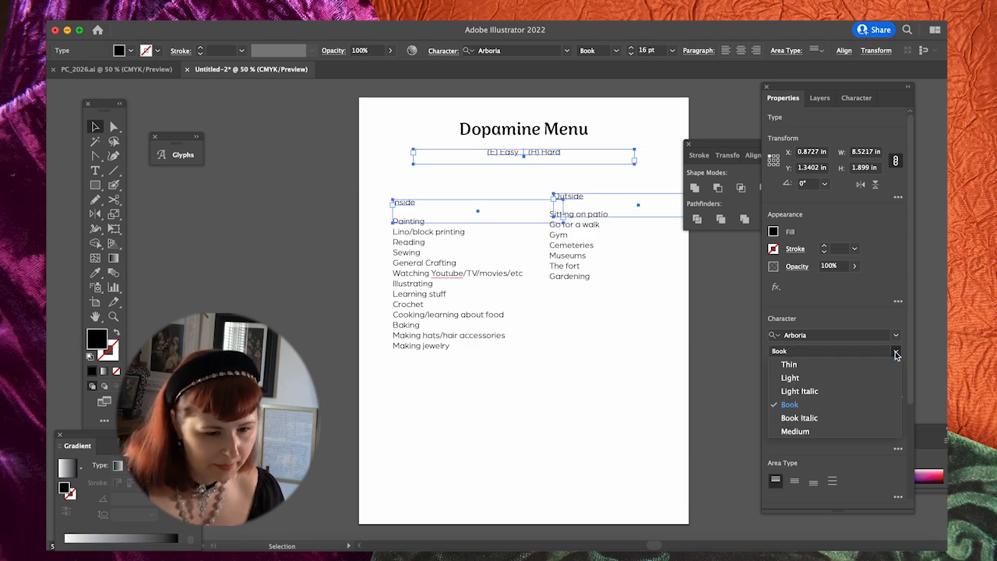
click(831, 431)
click(608, 356)
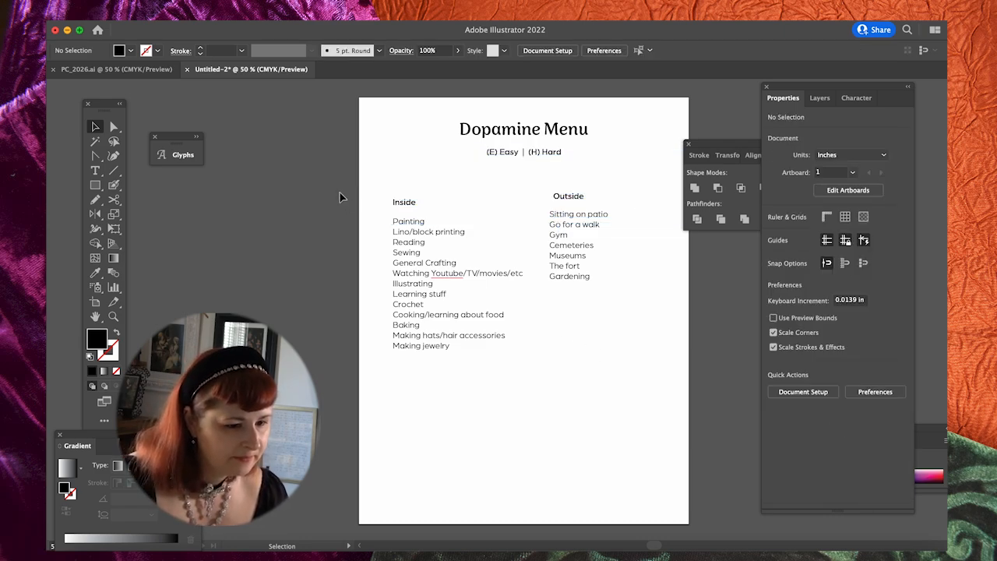
Set the font size of the Inside and Outside activity lists to 14 pt
click(421, 252)
click(405, 204)
click(554, 247)
shift+click(507, 265)
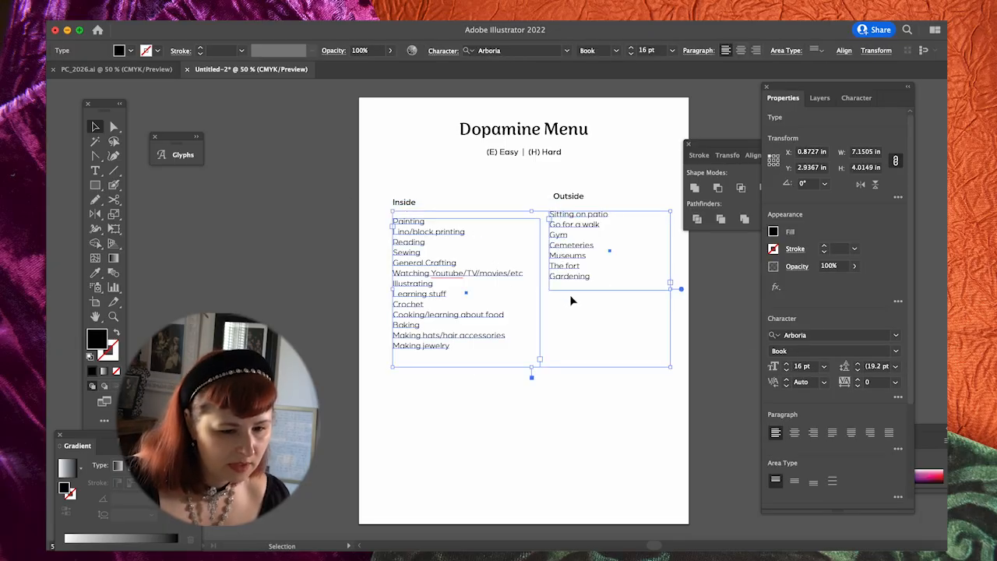
click(787, 369)
click(787, 370)
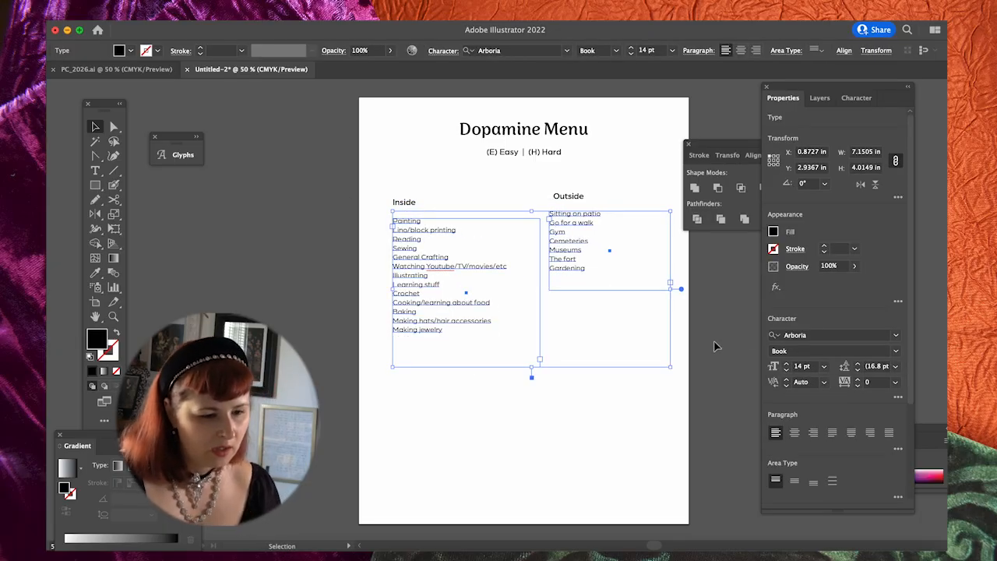
click(715, 346)
Add "Going on the Wayback machine" as the last entry of the Inside list
click(472, 342)
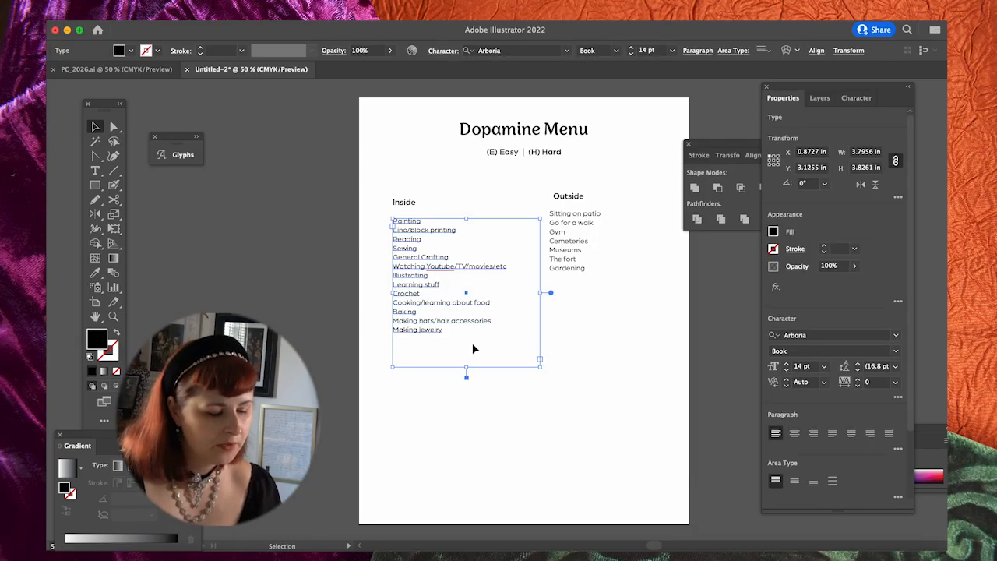
key(t)
click(460, 332)
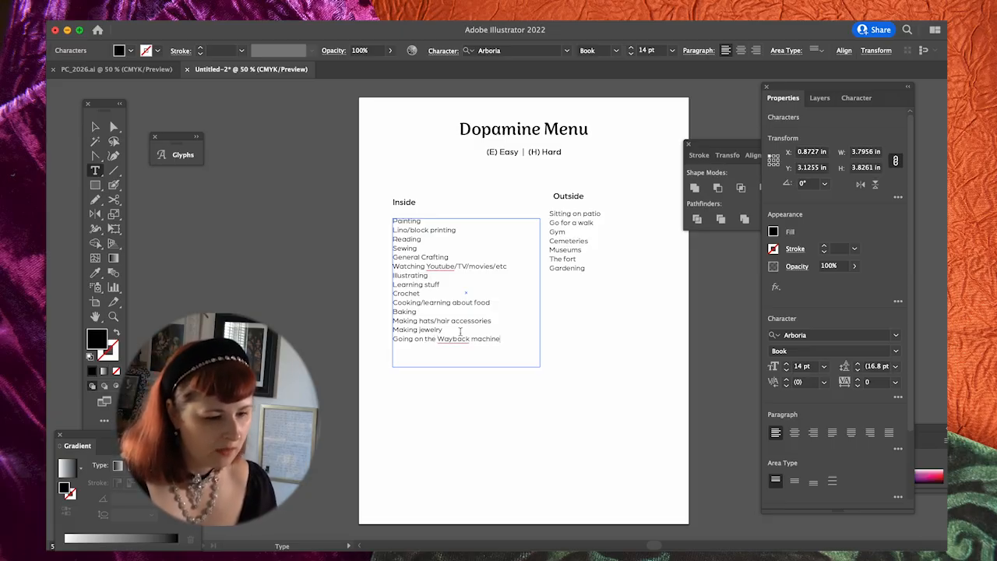
key(Escape)
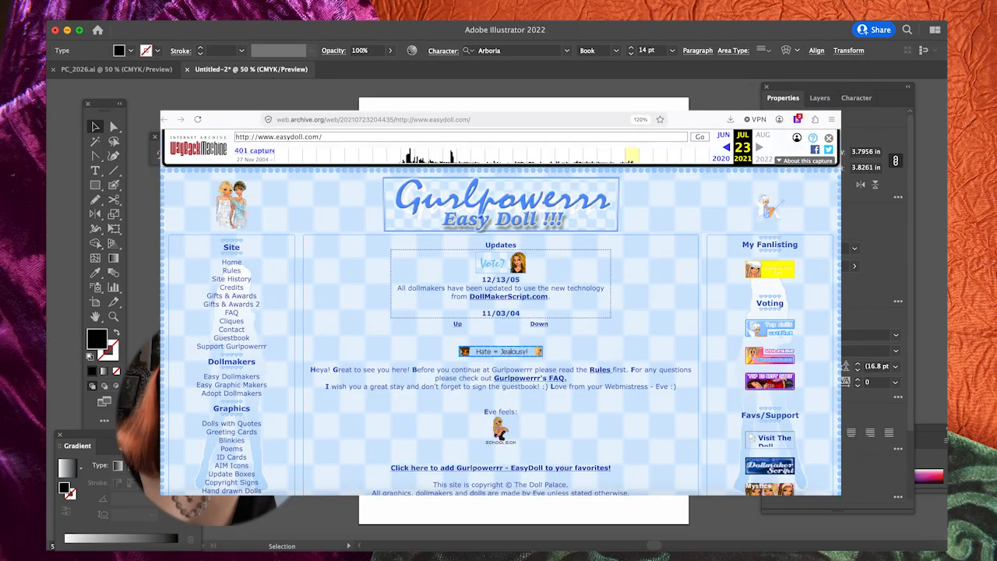
Shift the Inside heading and its list left to an X position of about 0.64 in
key(shift+Left)
key(shift+Left)
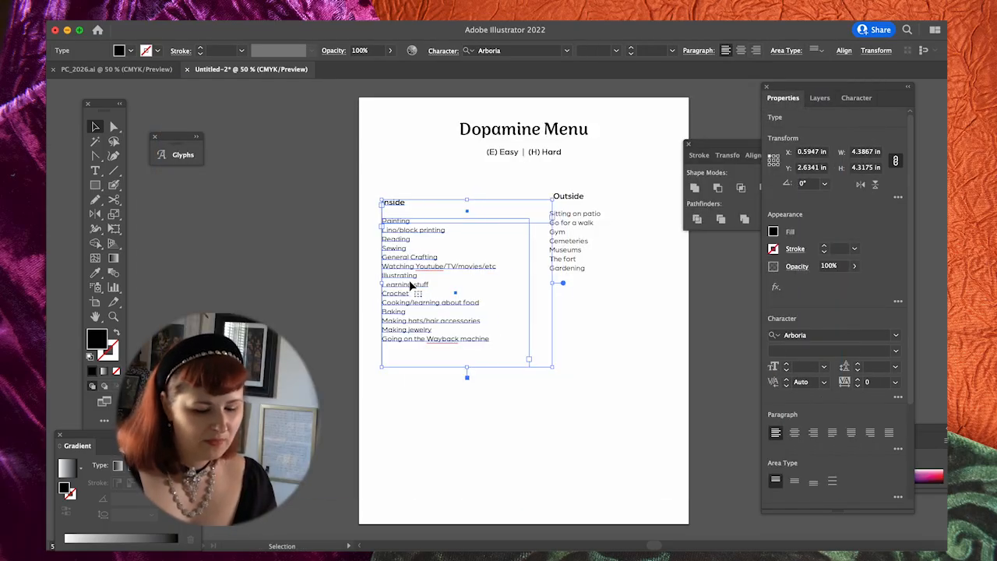
click(330, 285)
click(519, 295)
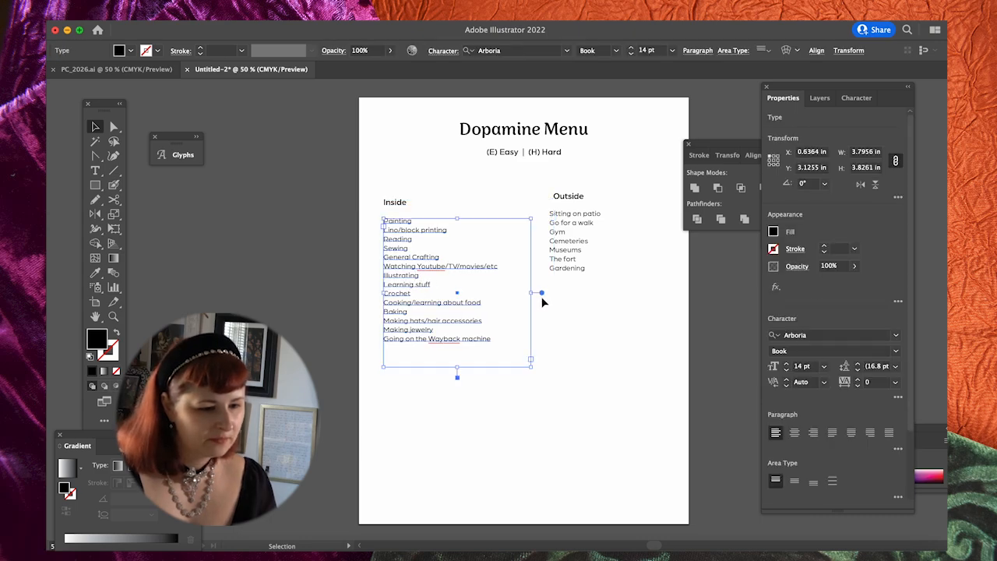
click(450, 207)
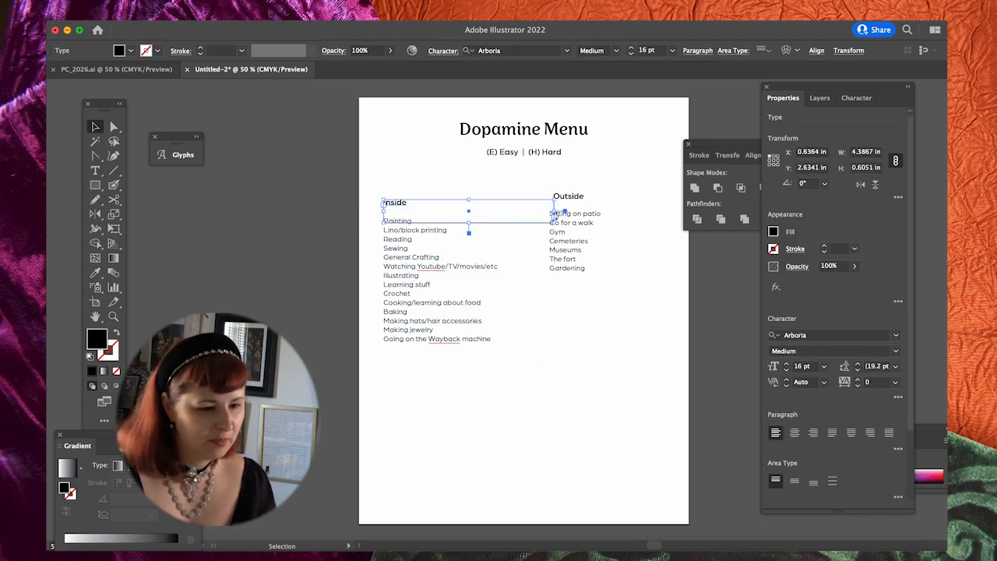
click(566, 339)
Switch to the browser, search Pinterest for "dopamine menu" and open the pink checkered Dopamine Menu Printable pin
scroll(566, 340, right, 3)
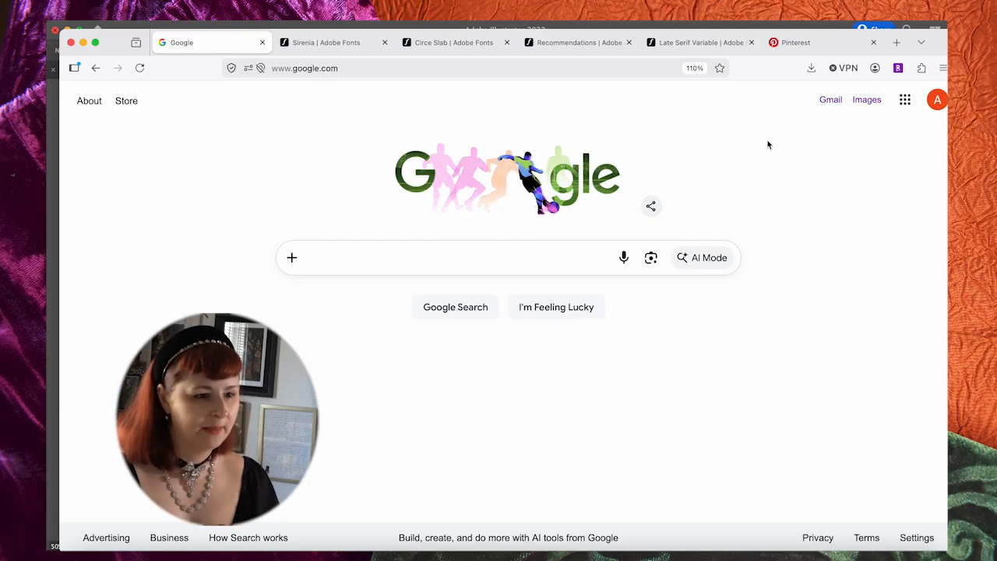
click(410, 110)
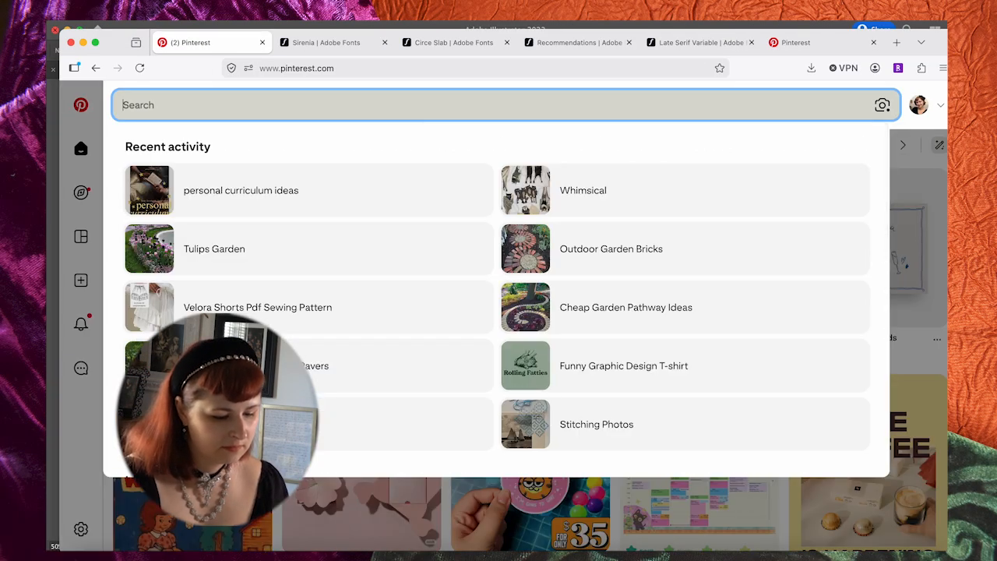
text(dopamine menu)
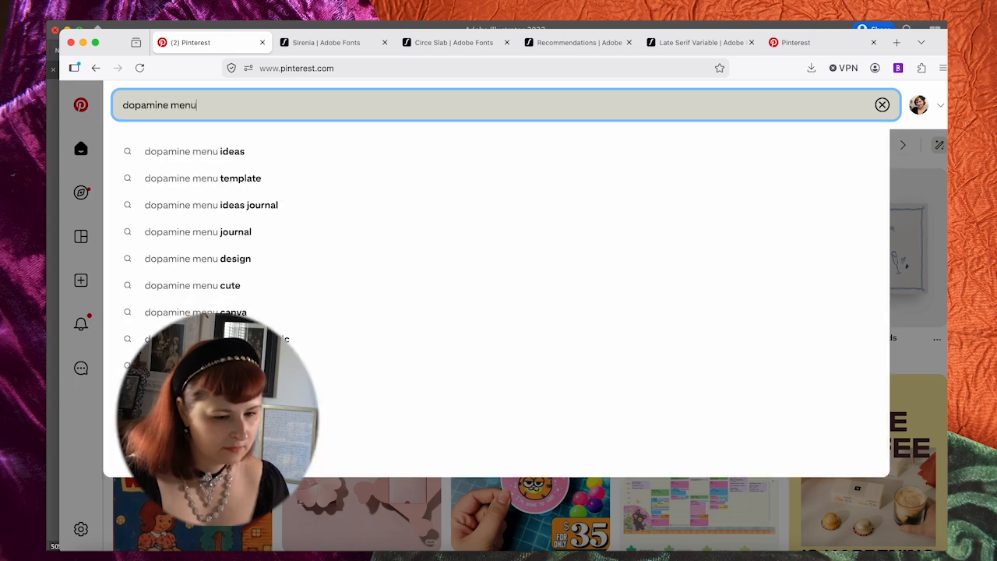
key(Return)
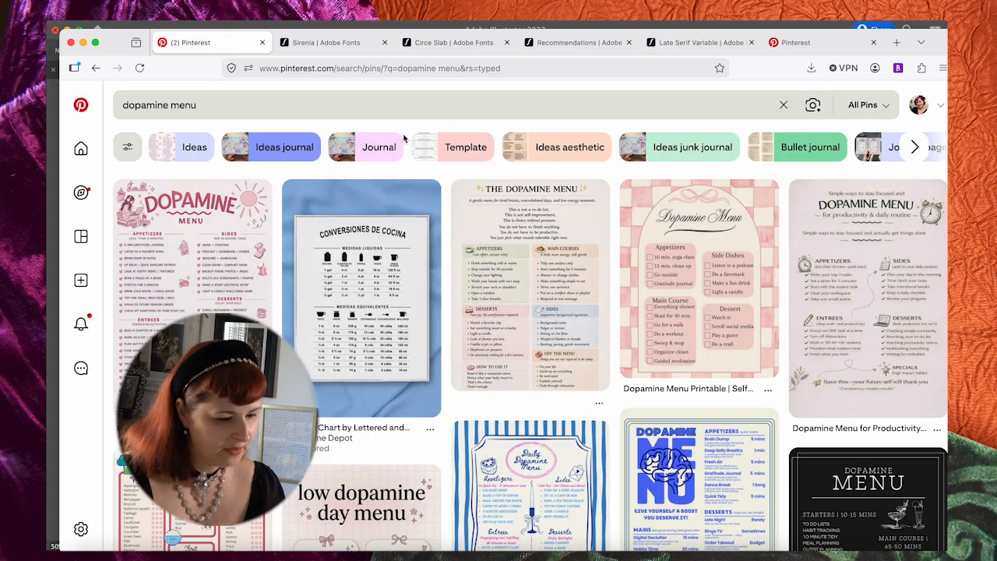
click(697, 255)
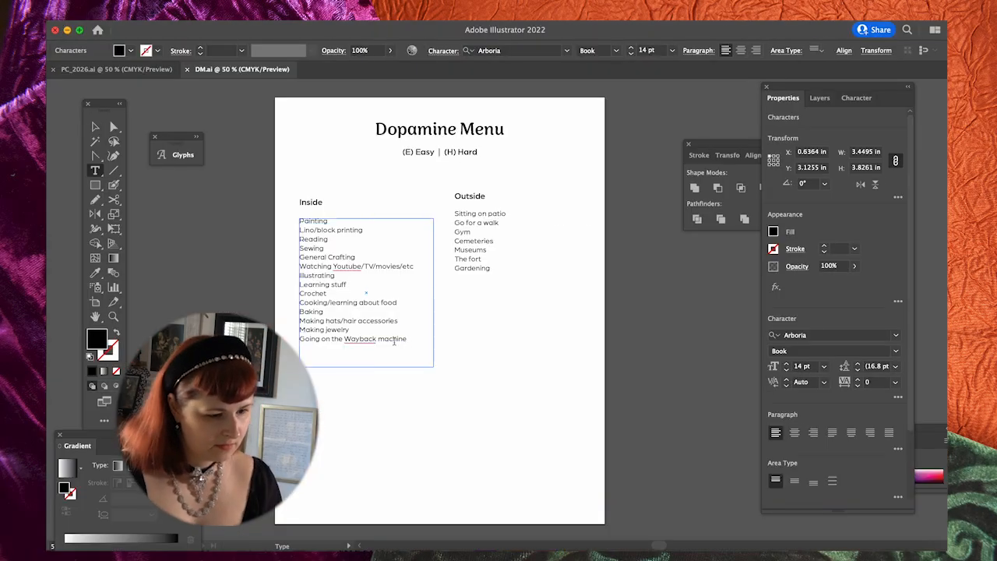
Back in Illustrator, add "Meditating" as the last entry of the Inside list
text(Meditating)
key(Escape)
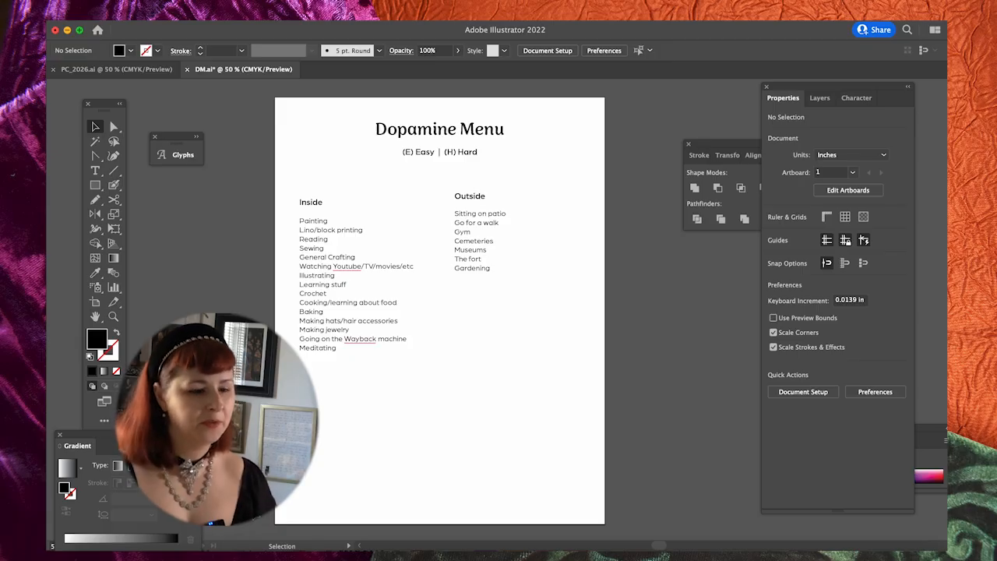
Switch to Pinterest and examine how other dopamine menu designs group their activities
click(250, 550)
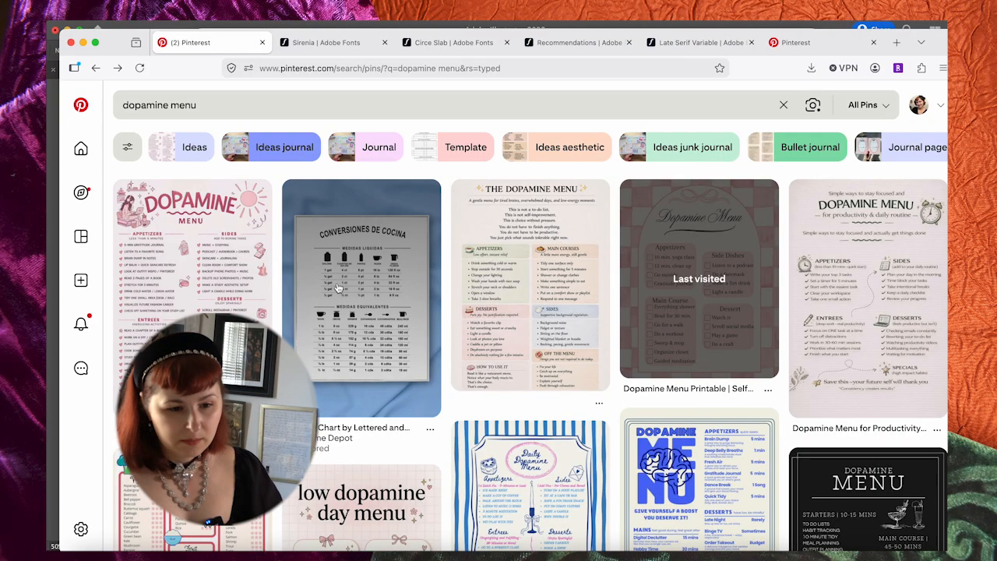
click(861, 295)
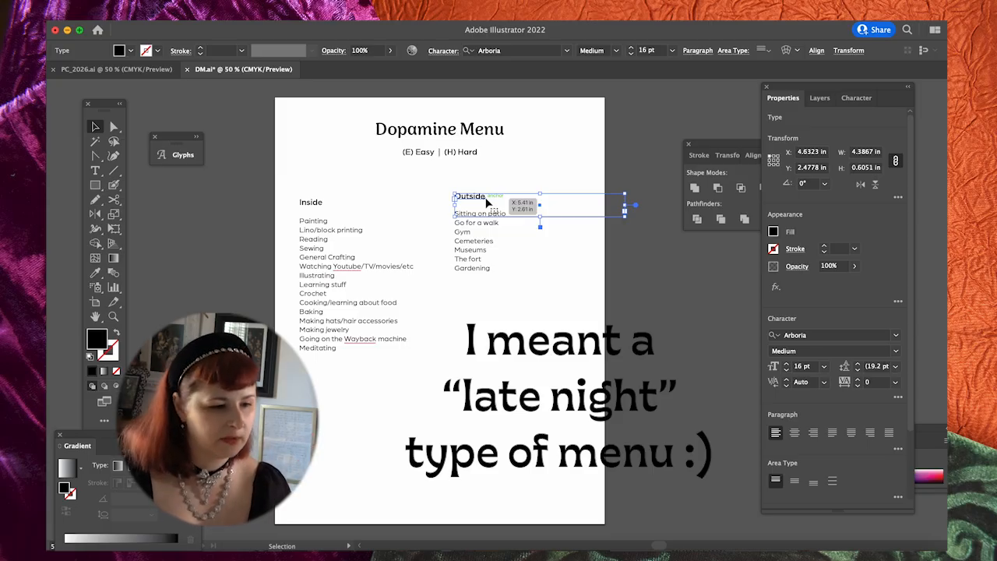
Back in Illustrator, replace the Outside heading's text with "Patio"
click(272, 191)
double_click(488, 196)
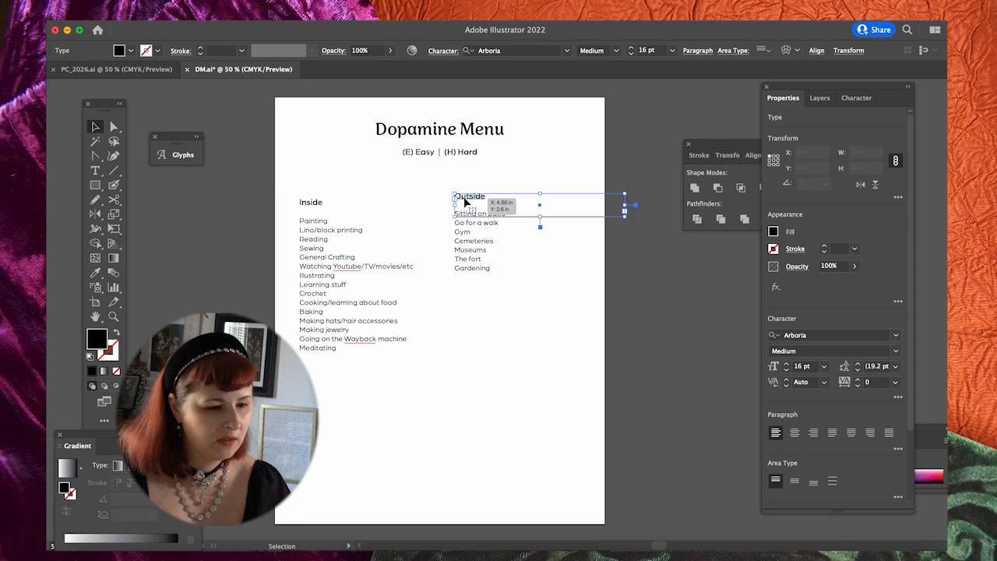
drag(488, 196, 418, 196)
text(PAtio)
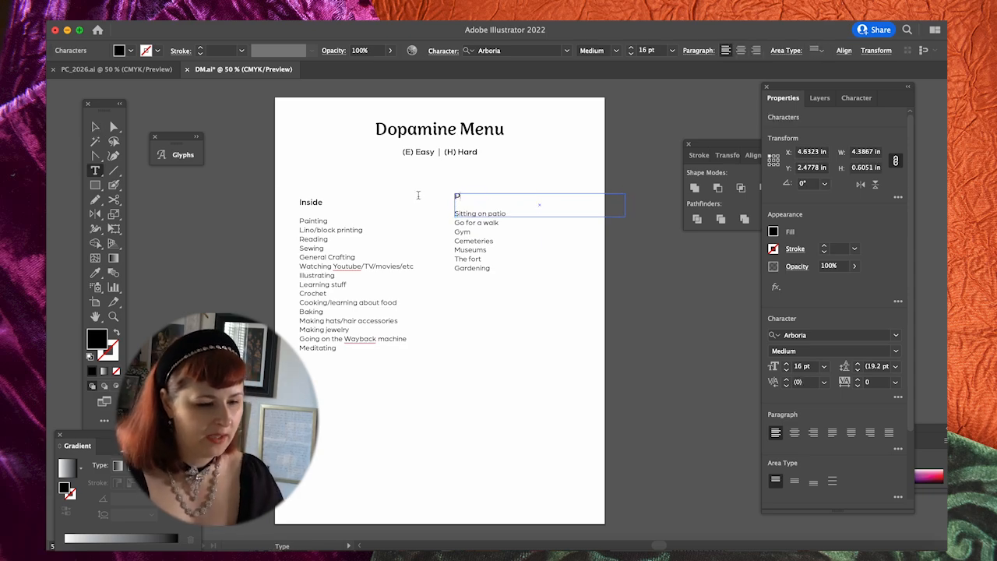
key(BackSpace)
key(BackSpace)
key(BackSpace)
key(BackSpace)
text(atio)
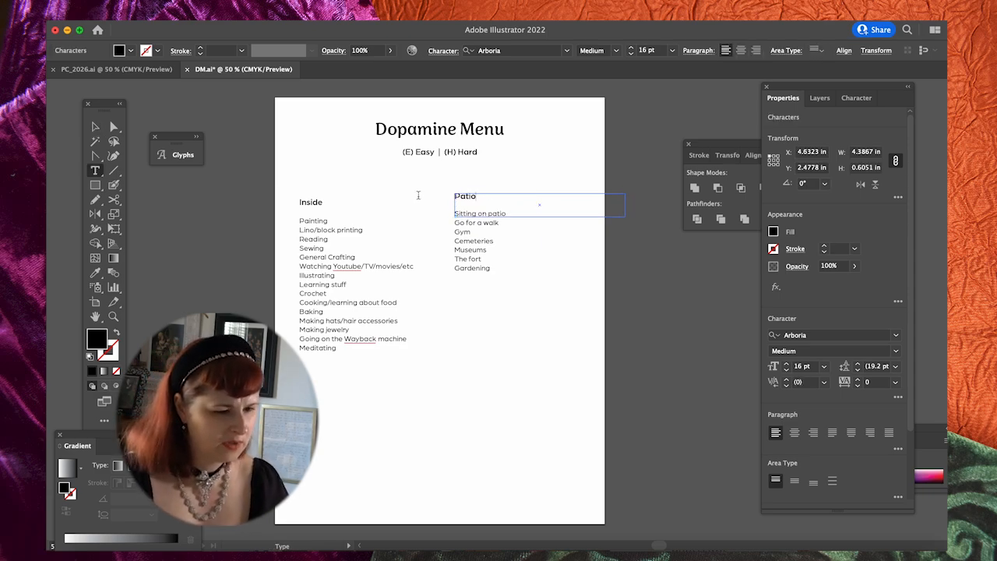
key(Escape)
Move the Inside heading and list up level with the Patio heading and place a horizontal guide across both headings
drag(265, 187, 346, 302)
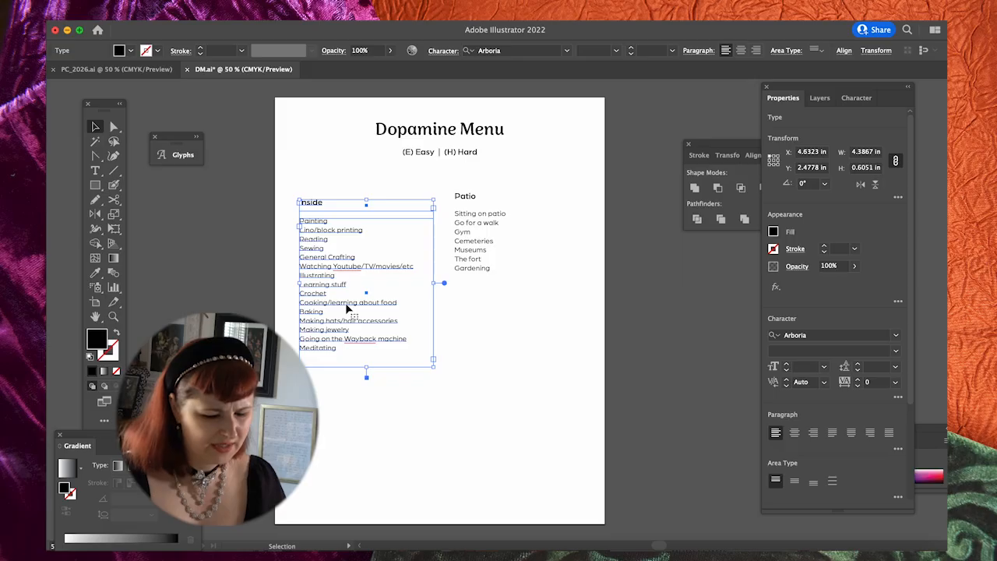
key(shift+Up)
key(shift+Up)
key(Down)
click(375, 402)
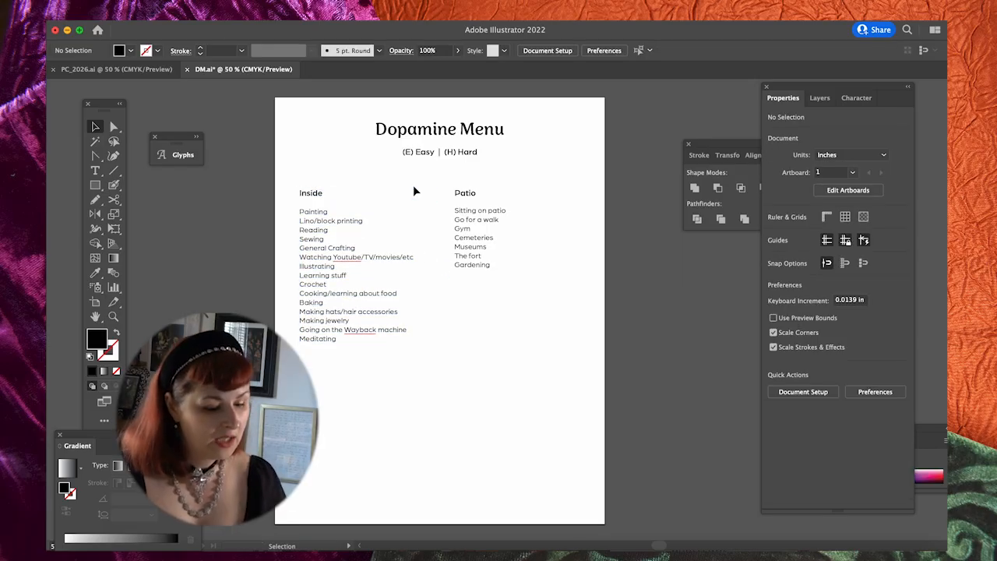
key(super+r)
drag(482, 91, 519, 195)
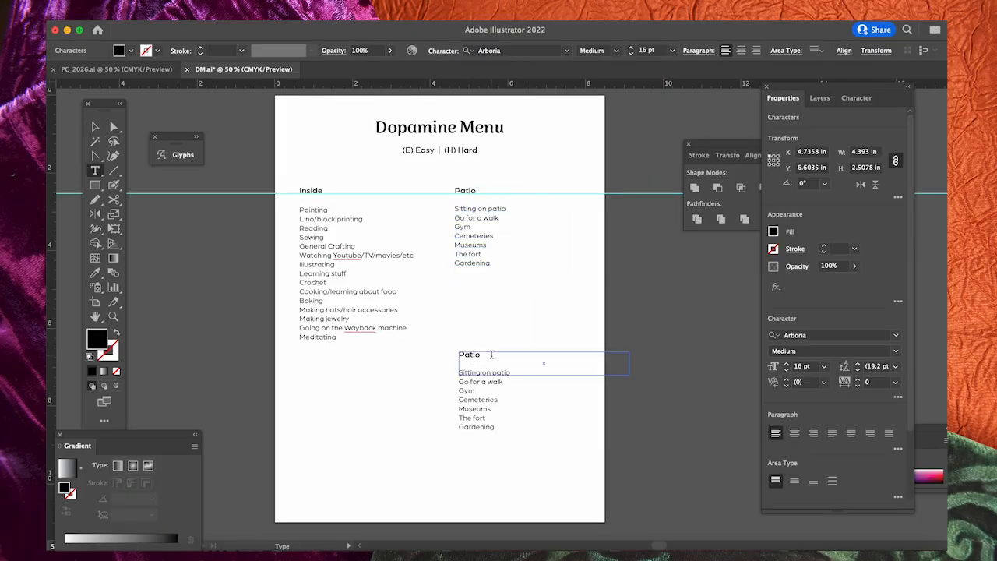
Retitle the lower copy of the Patio section "Dessert" and replace its list with "Eyemasks" and "Sugar Scrubs"
drag(492, 354, 457, 355)
text(Dessert)
drag(495, 427, 410, 372)
text(Eyemasks)
key(Return)
text(Sugar Scrubs)
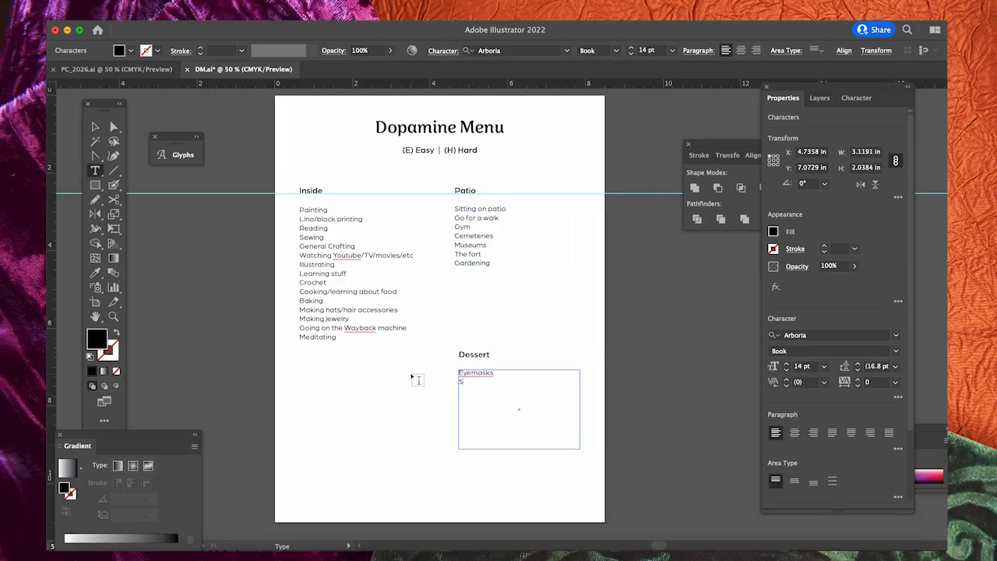
Add "Tea, sweet, & candle", "Couch rot" and "Wine & Cheese" as separate lines to the Dessert list
key(Return)
text(Tea & Candle (maybe sweet?))
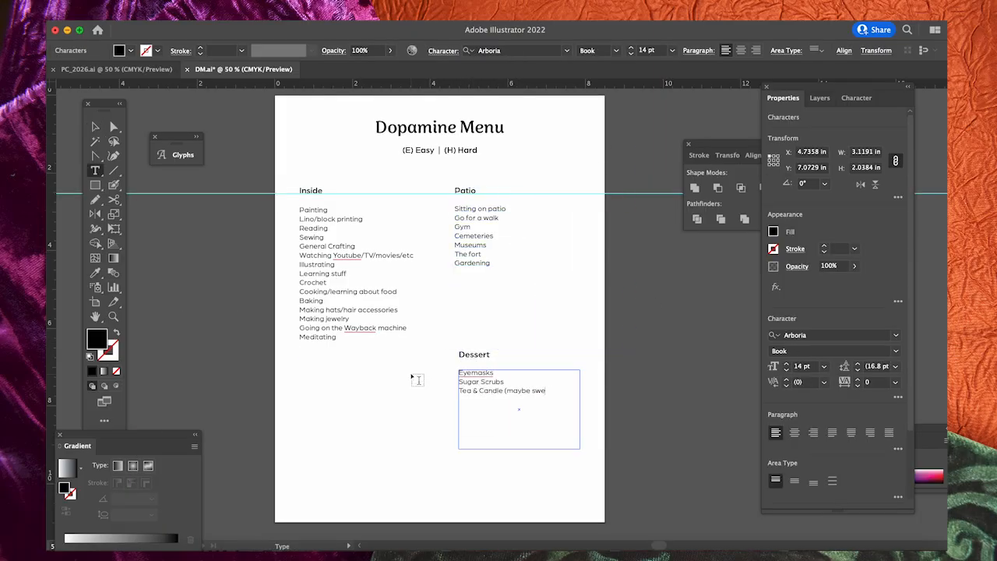
key(BackSpace)
key(BackSpace)
key(BackSpace)
key(BackSpace)
key(BackSpace)
key(BackSpace)
key(BackSpace)
key(BackSpace)
key(BackSpace)
key(BackSpace)
key(BackSpace)
key(BackSpace)
key(BackSpace)
key(BackSpace)
key(BackSpace)
key(BackSpace)
key(BackSpace)
key(BackSpace)
key(BackSpace)
key(BackSpace)
text(, sweet, & candle)
key(Return)
text(Couch rot)
key(Return)
text(Wine)
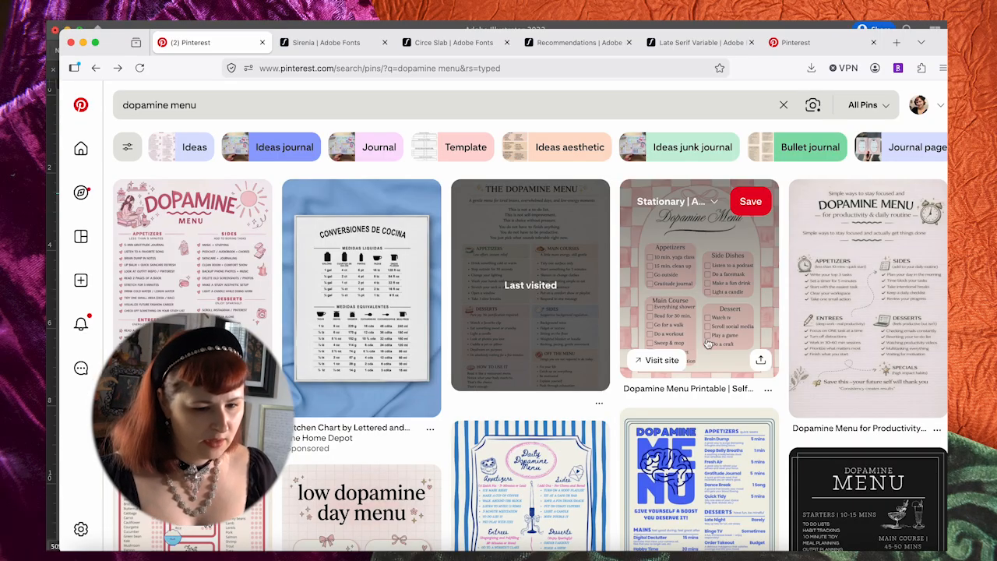
Open the black Dopamine Menu pin in the Pinterest results and examine its section layout
scroll(682, 364, down, 3)
scroll(682, 364, down, 2)
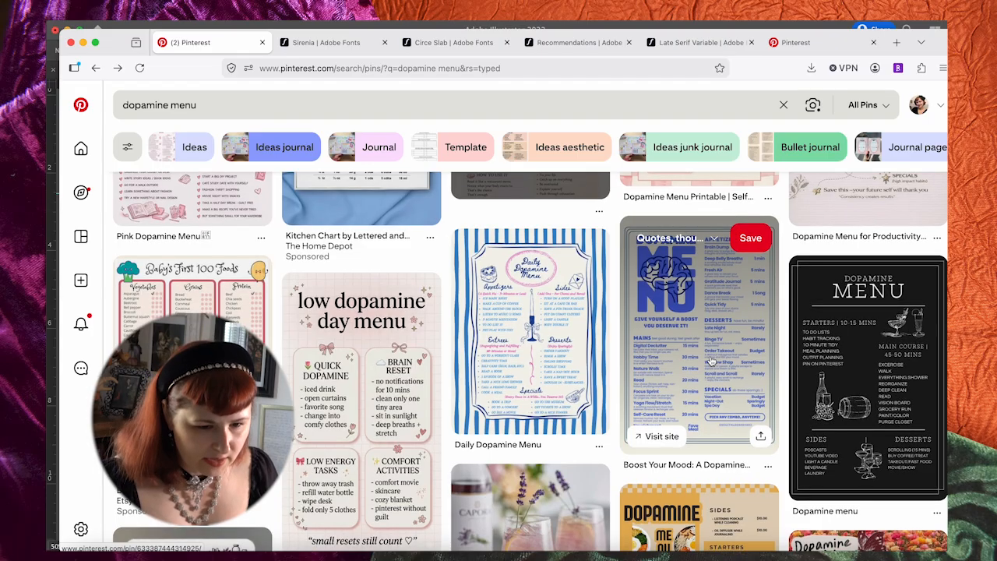
click(861, 333)
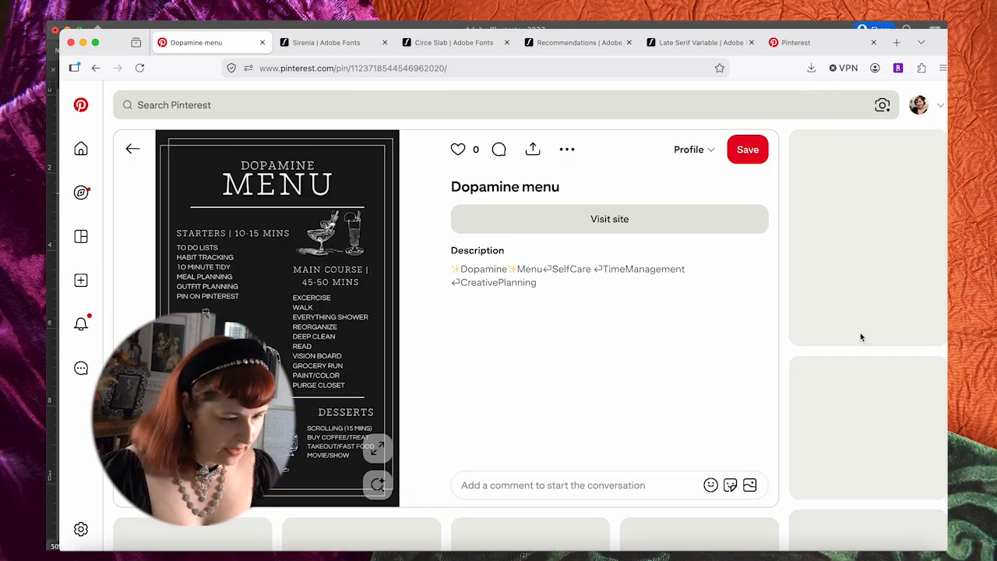
scroll(409, 198, down, 1)
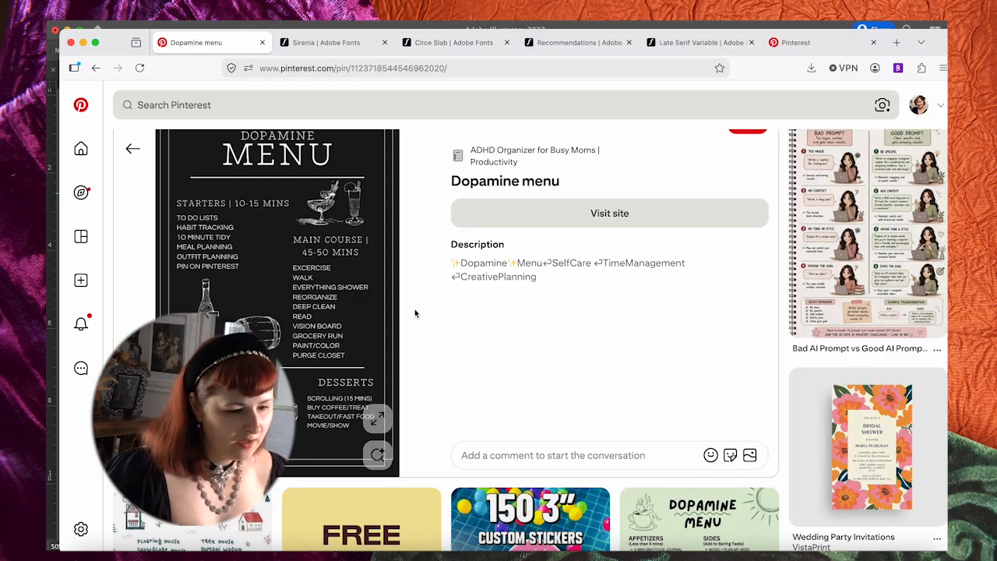
scroll(415, 312, up, 1)
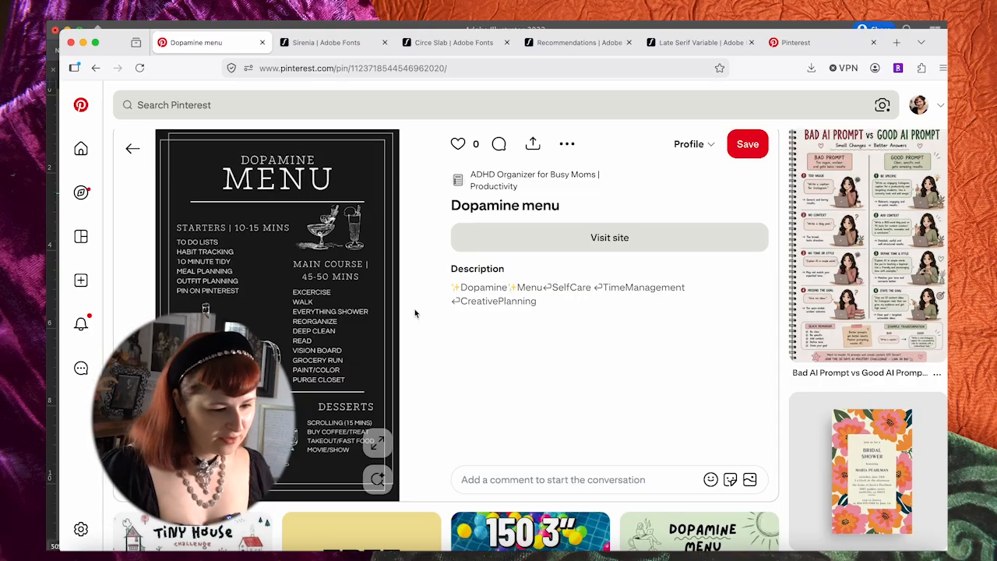
scroll(414, 312, up, 1)
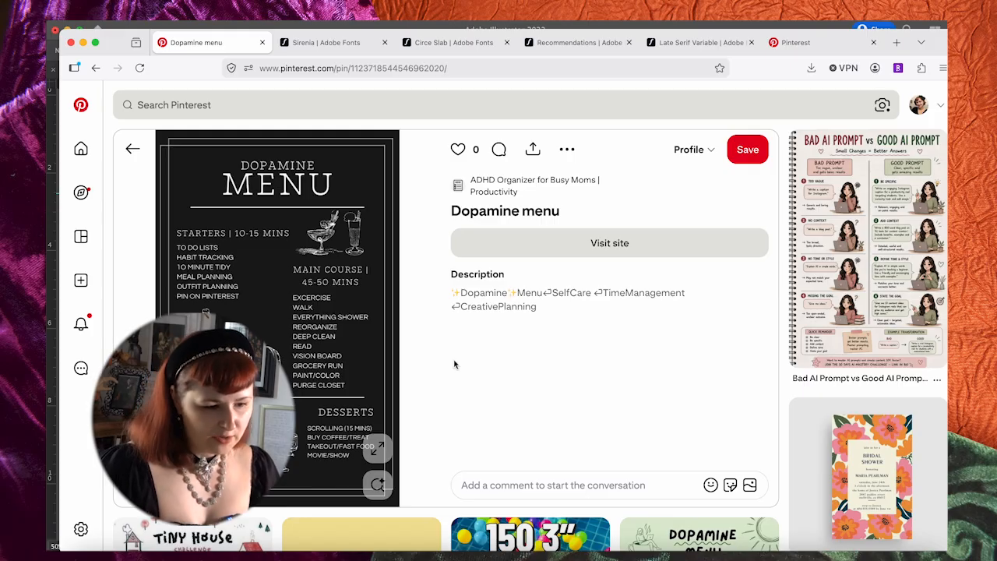
Return to the Pinterest results and compare the sections and typography of the other dopamine menu designs
click(132, 148)
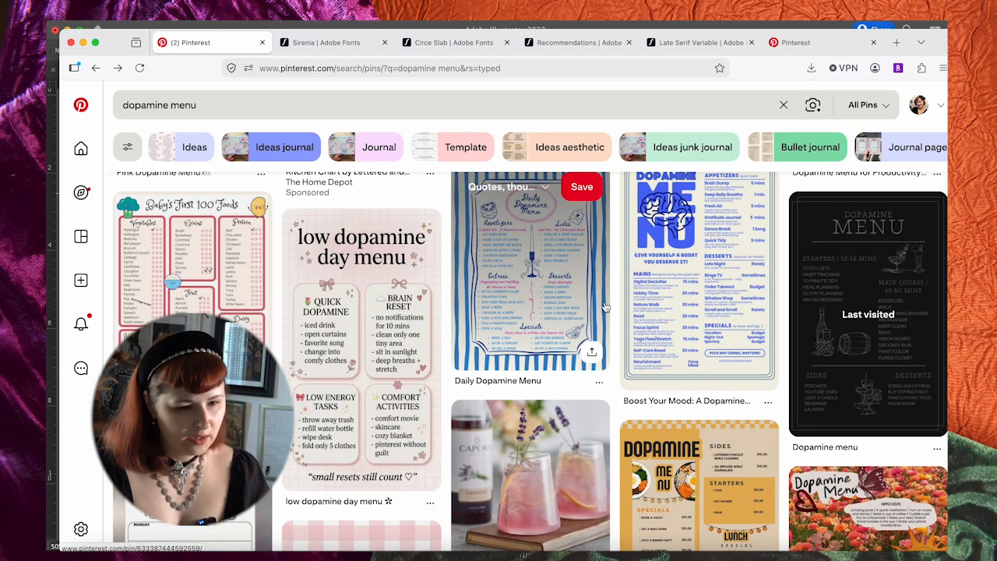
scroll(535, 312, up, 2)
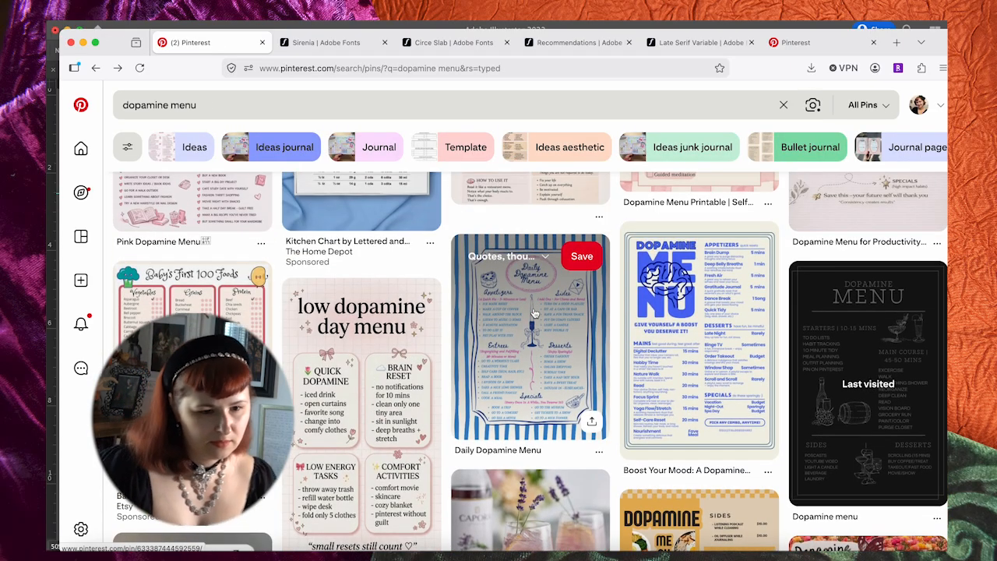
scroll(535, 312, up, 3)
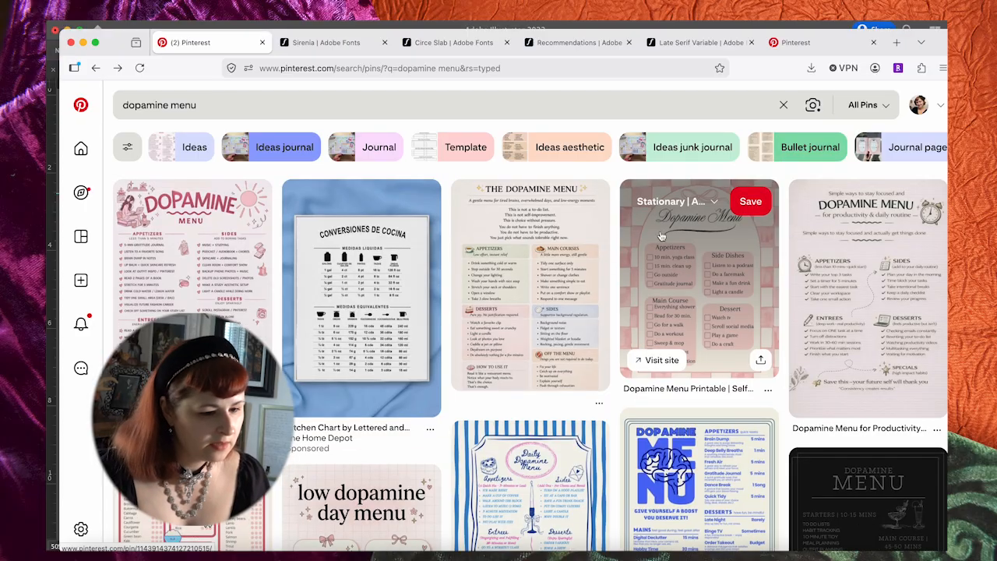
scroll(699, 284, down, 1)
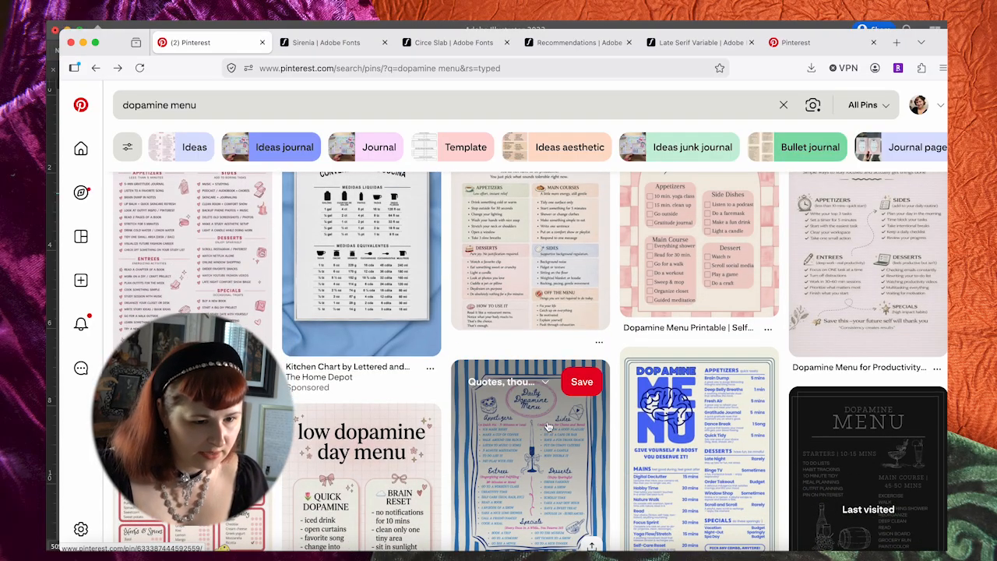
scroll(548, 427, up, 1)
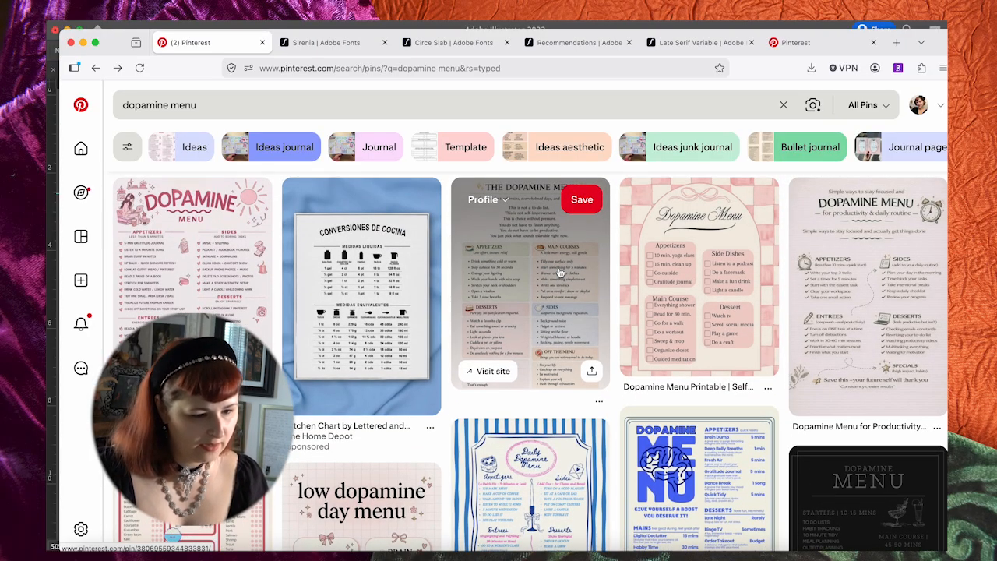
scroll(559, 272, down, 1)
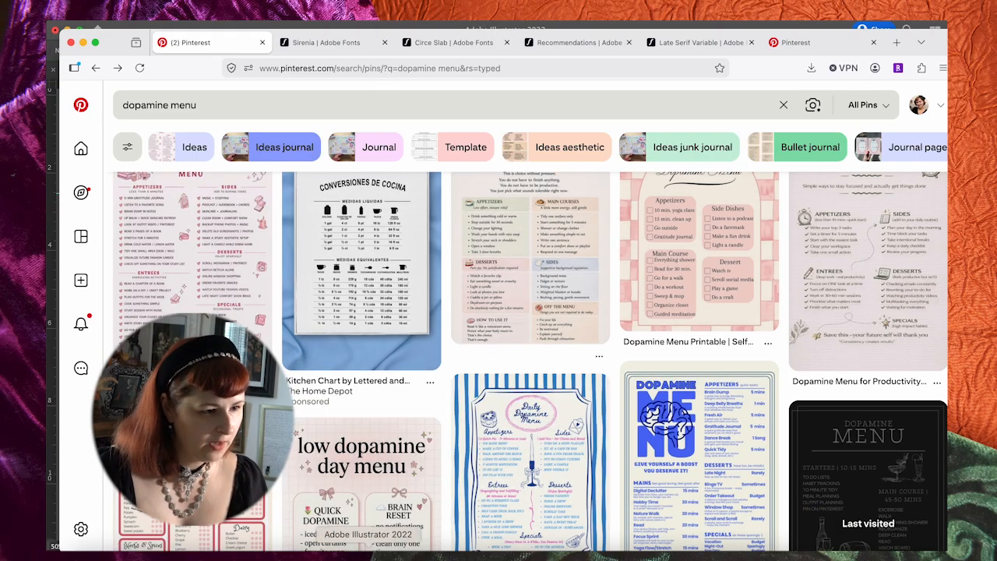
Switch to Illustrator and set the Dopamine Menu title and the Inside, Patio and Dessert headings to P22 Muschamp Pro
click(430, 546)
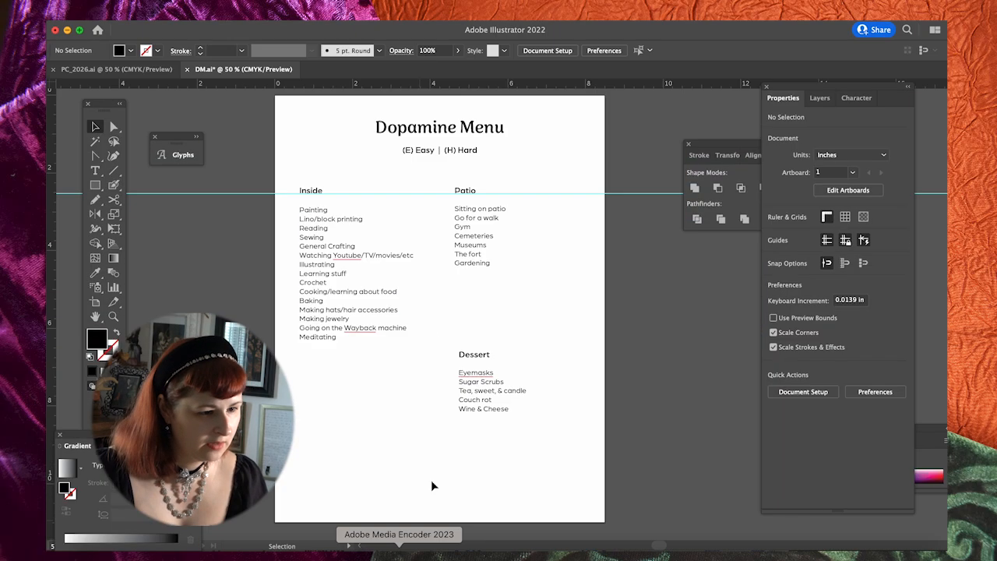
click(327, 190)
shift+click(465, 190)
shift+click(474, 354)
click(802, 334)
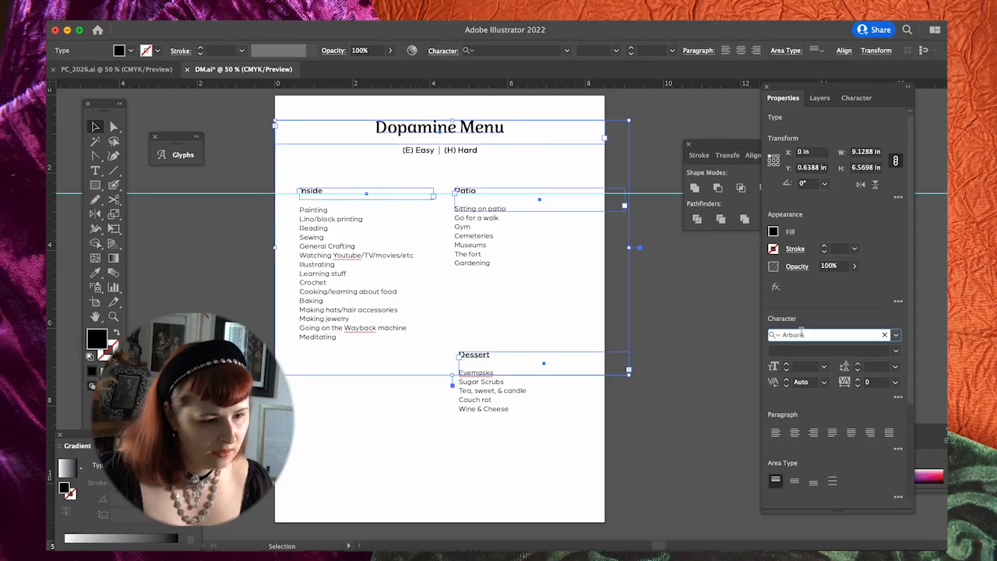
text(musc)
click(731, 397)
click(610, 320)
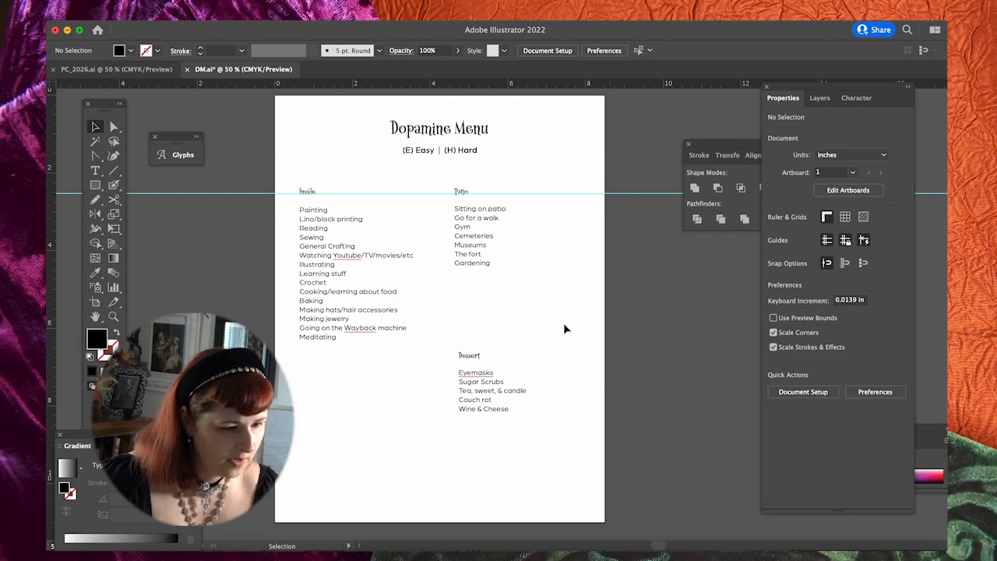
Increase the font size of the Inside, Patio and Dessert headings together
click(468, 360)
shift+click(308, 191)
shift+click(458, 191)
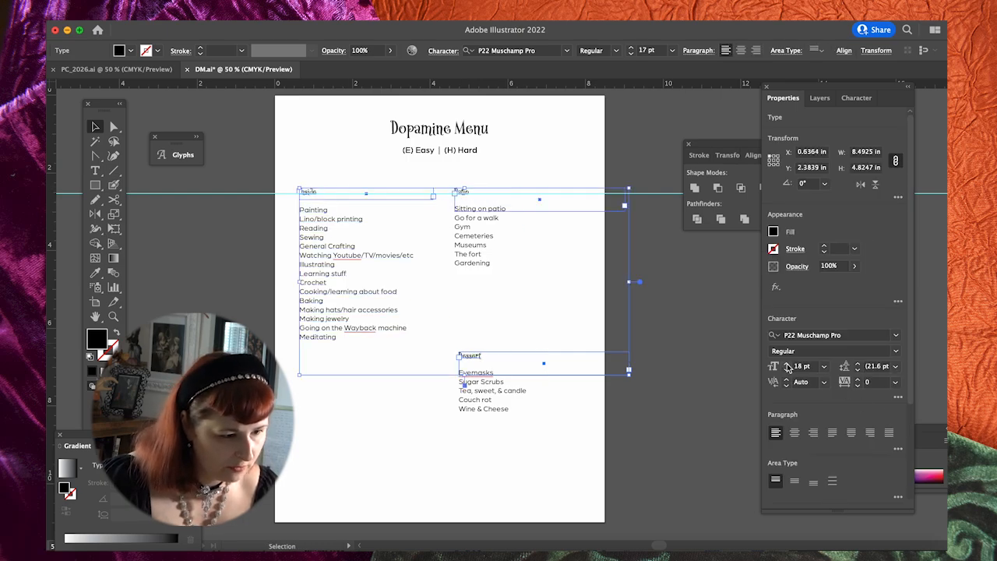
click(206, 268)
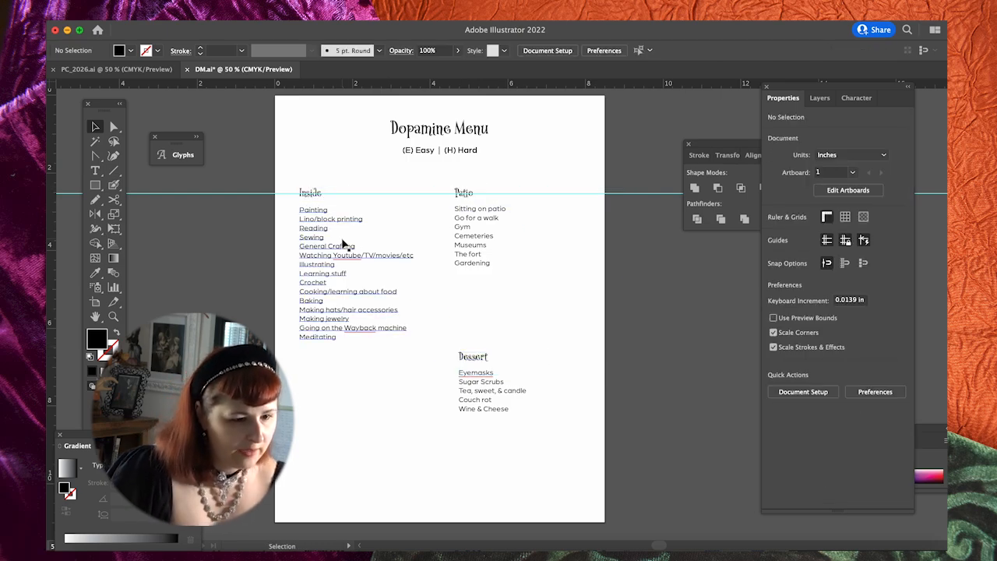
click(332, 244)
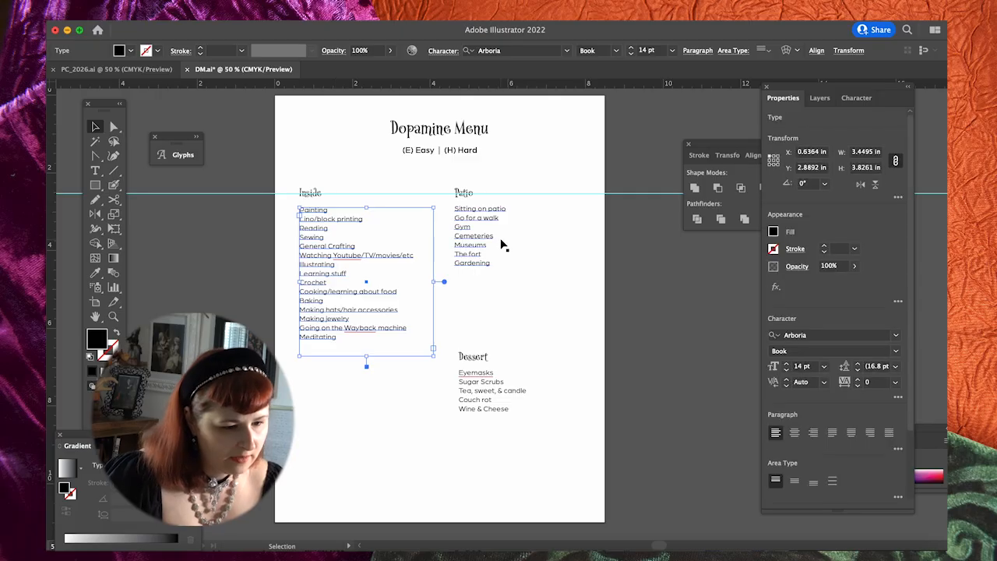
click(495, 401)
shift+click(342, 312)
shift+click(485, 258)
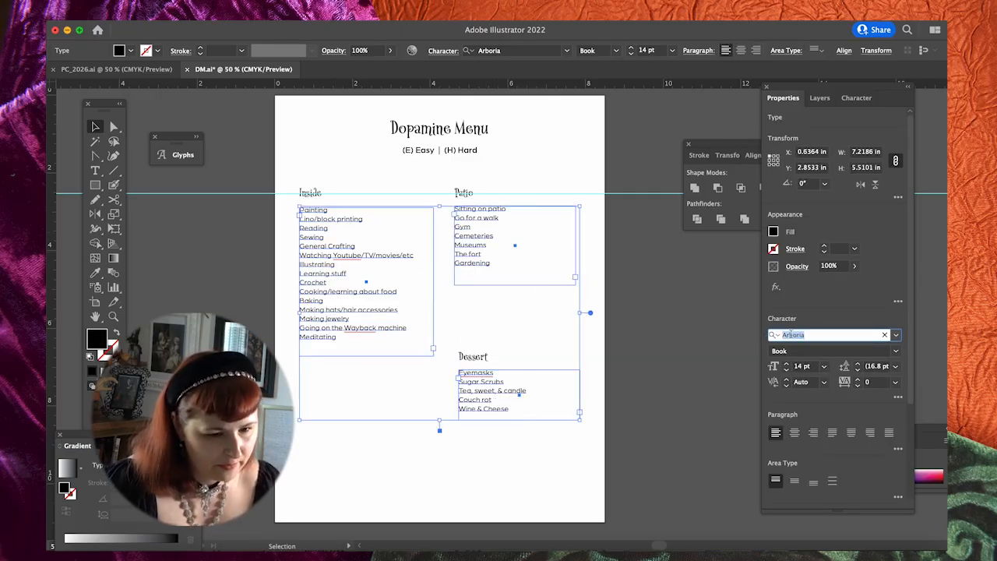
text(fen)
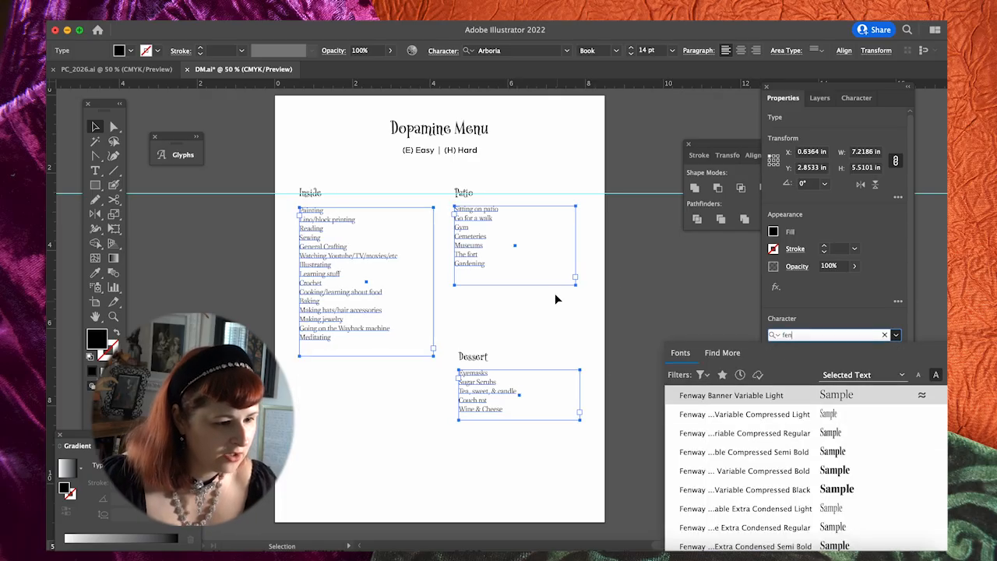
click(633, 276)
Copy the Creative/Enrichment list from the Personal Curriculum document and paste it beside the Dopamine Menu page
click(156, 70)
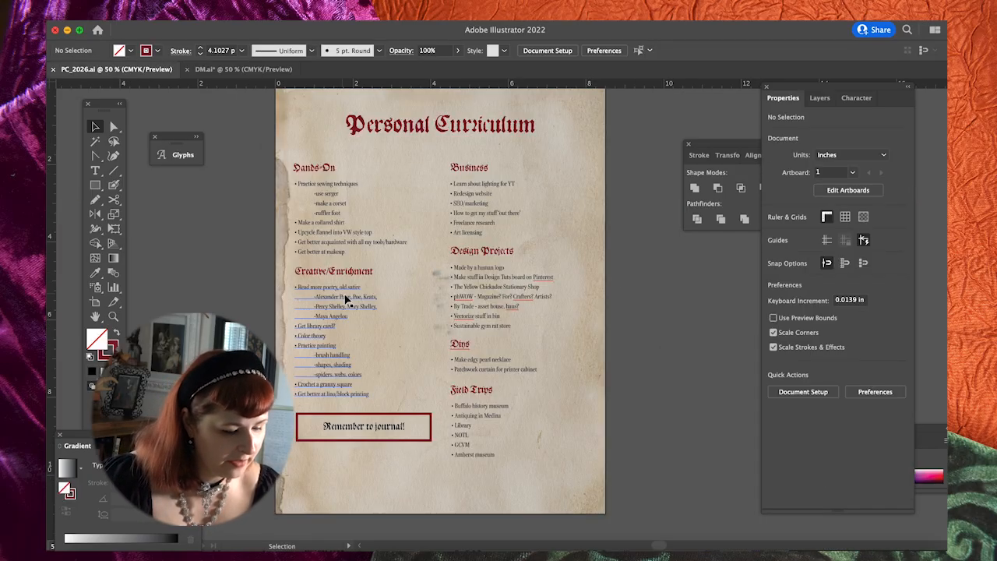
click(335, 307)
key(super+c)
click(243, 69)
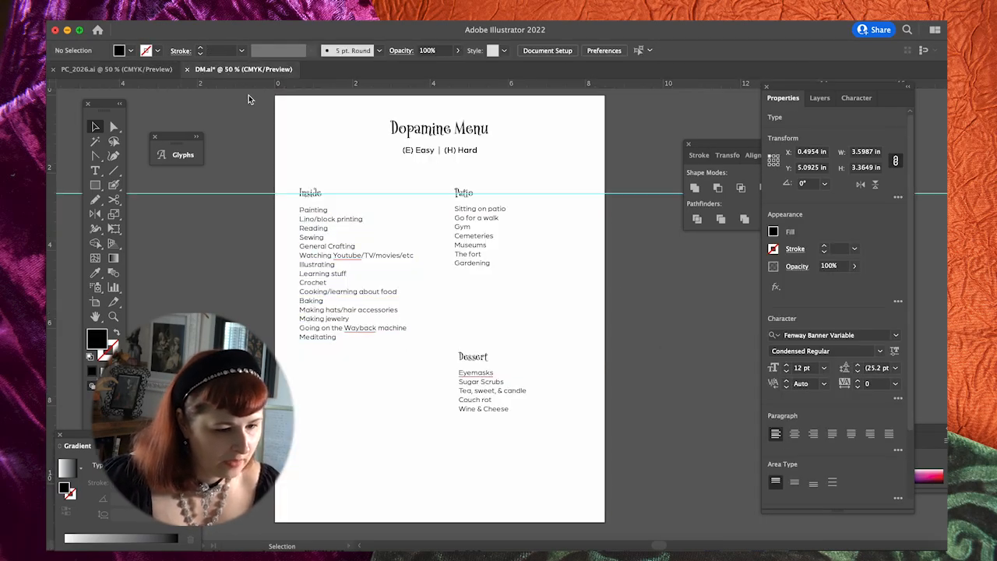
key(super+v)
drag(476, 318, 646, 319)
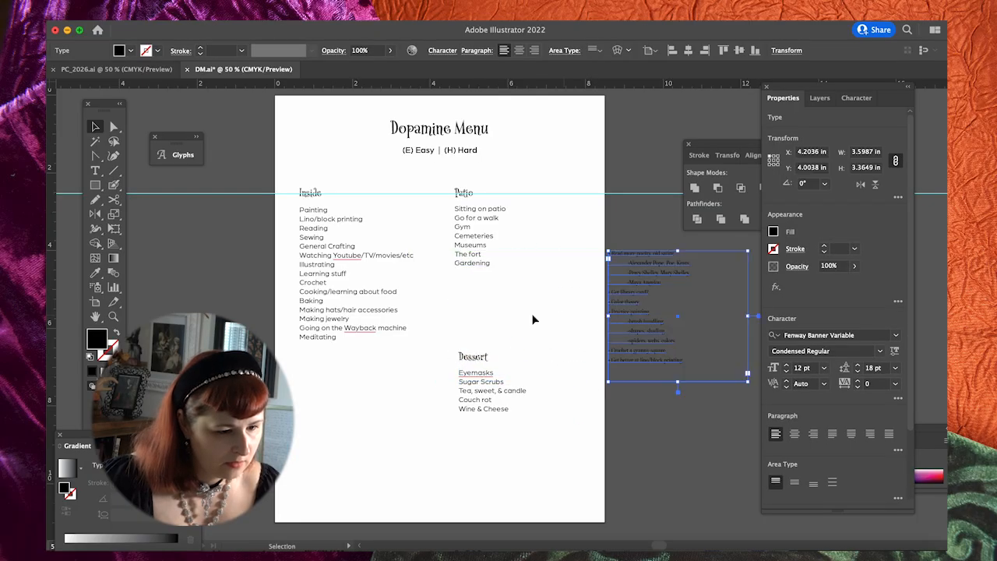
Apply the pasted list's text style to the Inside, Patio and Dessert lists with the Eyedropper and delete the pasted sample
click(390, 269)
shift+click(472, 254)
key(i)
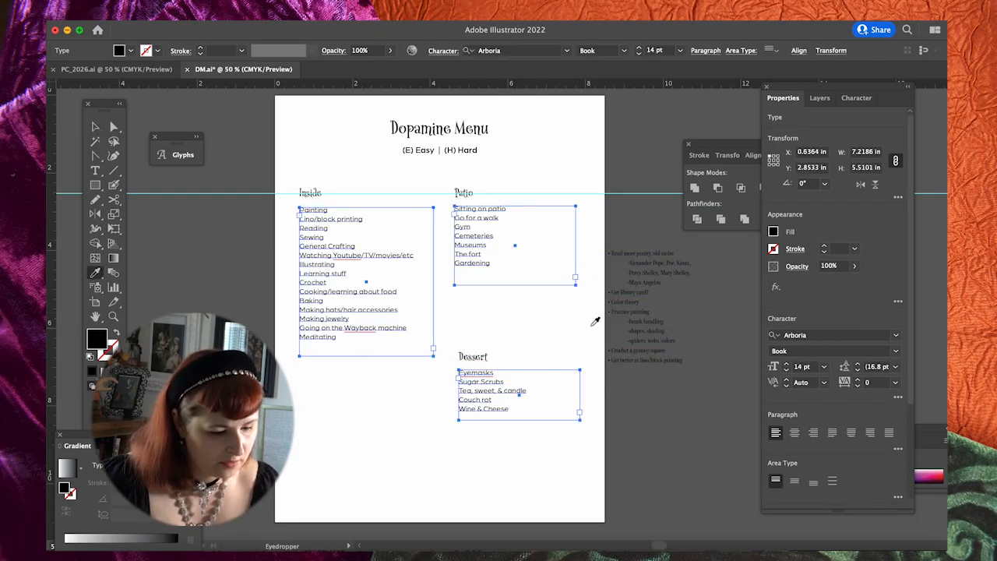
click(628, 299)
key(v)
click(630, 309)
key(Delete)
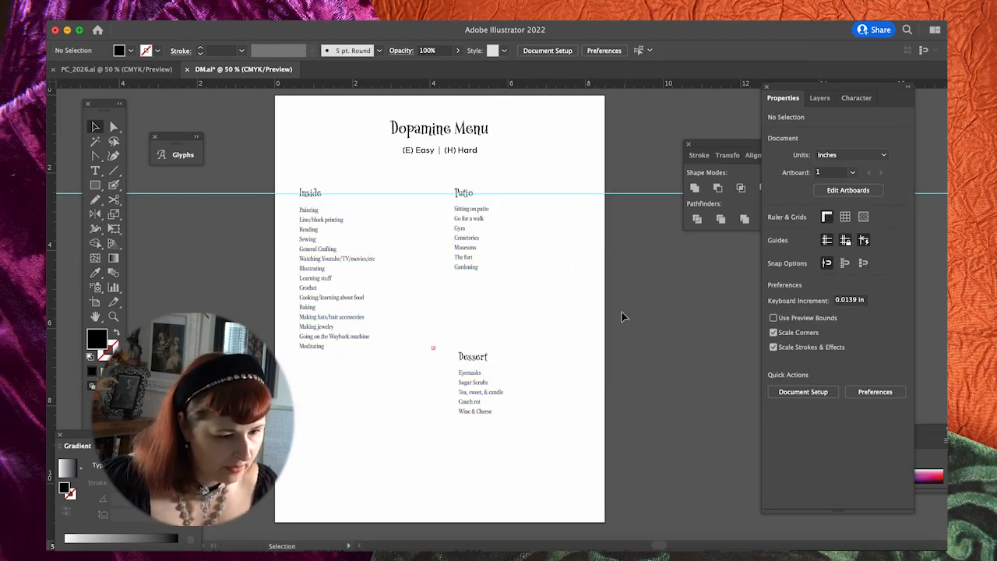
Extend the Inside list's text frame downward so all its text fits
click(489, 269)
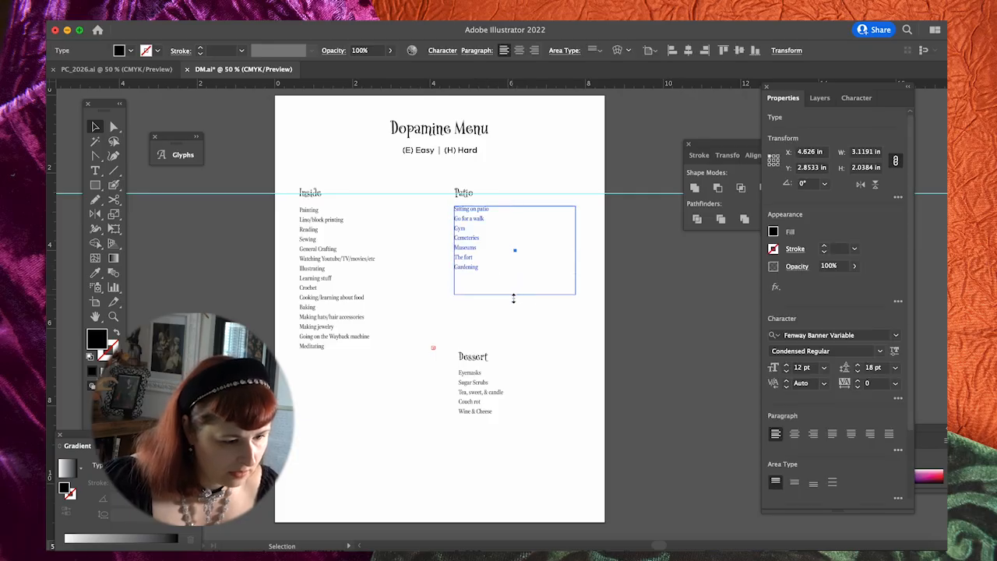
click(345, 328)
drag(367, 356, 368, 381)
click(413, 398)
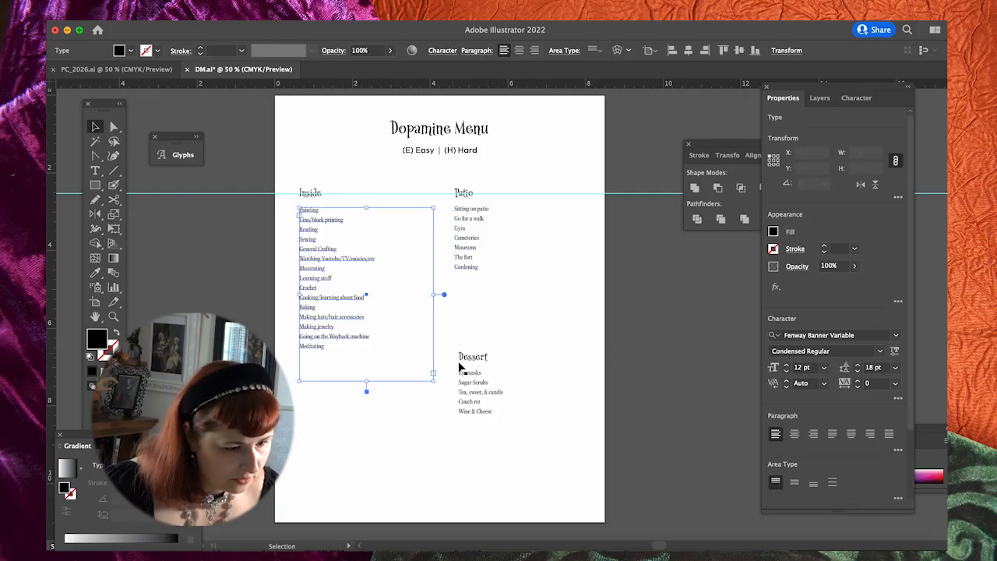
Increase the font size and leading of the Inside, Patio and Dessert activity lists together
click(317, 328)
shift+click(472, 237)
shift+click(479, 391)
double_click(786, 364)
triple_click(858, 363)
Enlarge the Inside, Patio and Dessert headings by three size increments
click(342, 346)
click(311, 193)
shift+click(464, 193)
shift+click(480, 358)
key(super+shift+period)
key(super+shift+period)
key(super+shift+period)
click(530, 312)
Match the (E) Easy | (H) Hard line to the Dessert heading's style with the Eyedropper and centre it
double_click(439, 150)
key(i)
click(483, 358)
click(795, 433)
click(610, 285)
Increase the font size of the Dopamine Menu title
click(467, 129)
click(786, 364)
click(639, 278)
Set the (E) Easy | (H) Hard line to 14 pt and raise its size one increment
drag(480, 149, 480, 151)
click(466, 179)
click(468, 210)
click(467, 156)
click(773, 365)
text(14)
key(Return)
click(786, 363)
Browse the Desktop folders in Finder and open GVCH halloween3.ai in Illustrator
click(222, 119)
click(131, 21)
click(138, 130)
click(88, 555)
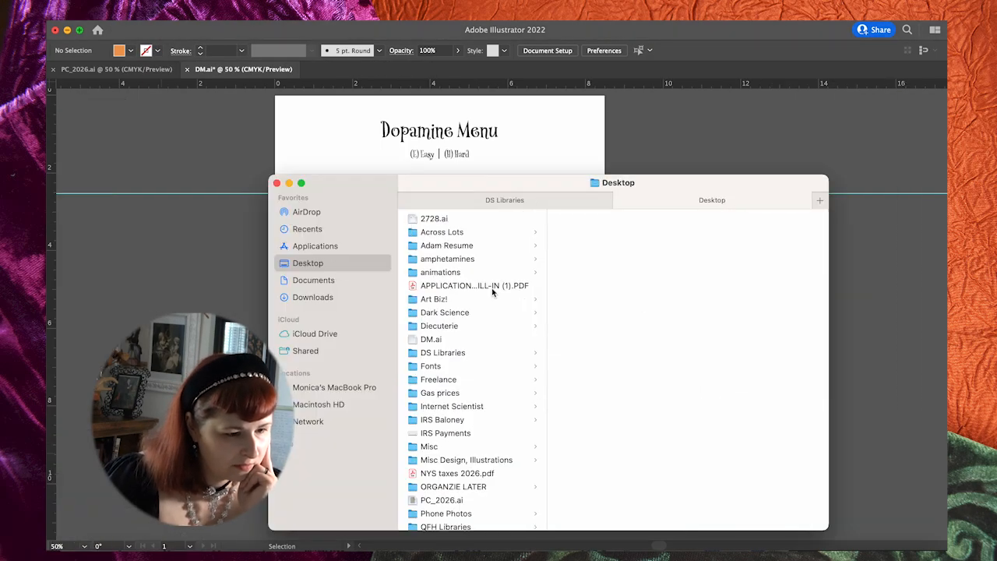
scroll(493, 291, down, 3)
click(491, 378)
scroll(613, 370, down, 4)
click(604, 481)
click(607, 232)
click(604, 245)
double_click(594, 272)
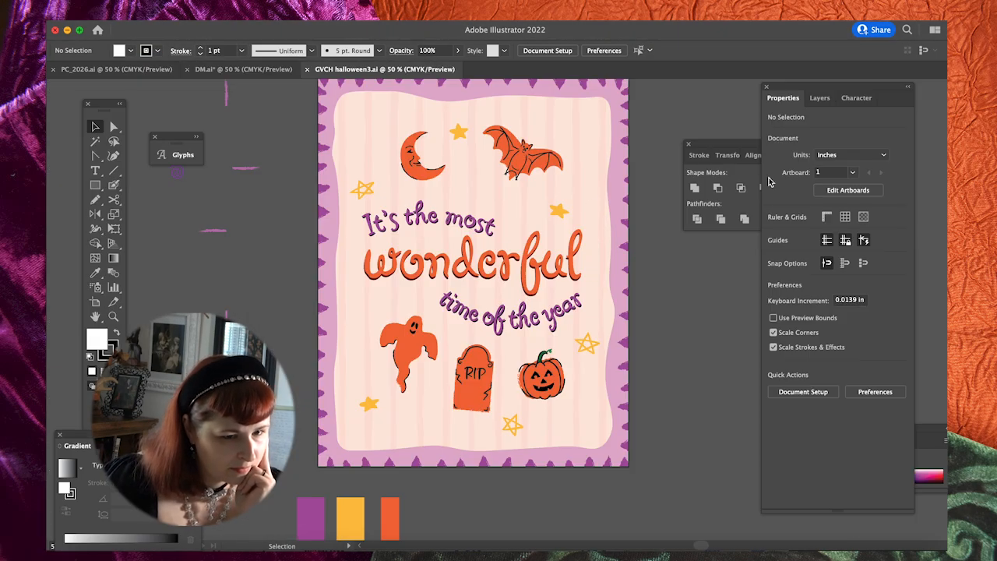
Unlock the wavy cream background path and copy it with the pink stripes from the Halloween artwork into DM.ai
click(821, 99)
right_click(532, 125)
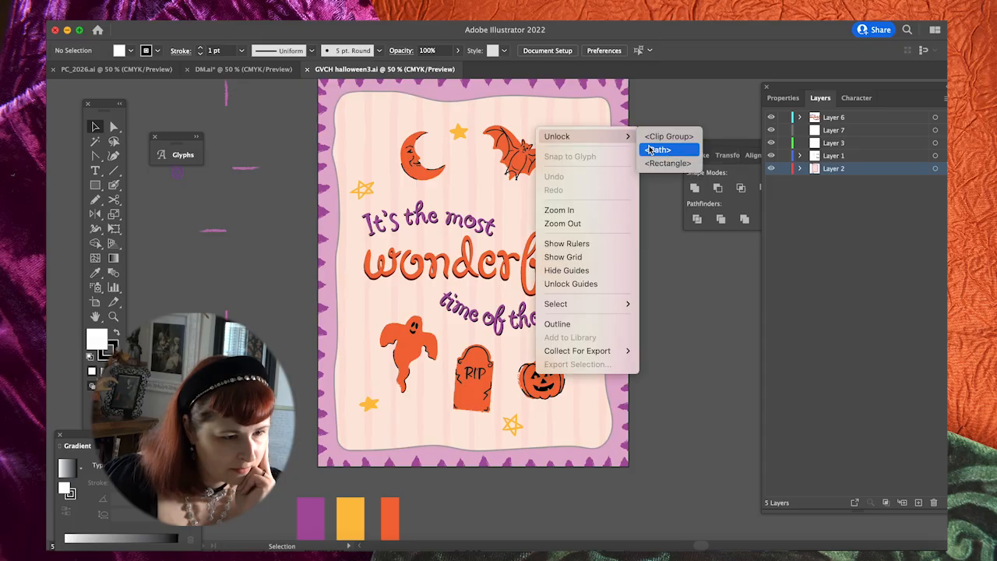
click(650, 149)
drag(602, 156, 427, 276)
shift+click(560, 102)
key(super+c)
click(243, 69)
key(super+v)
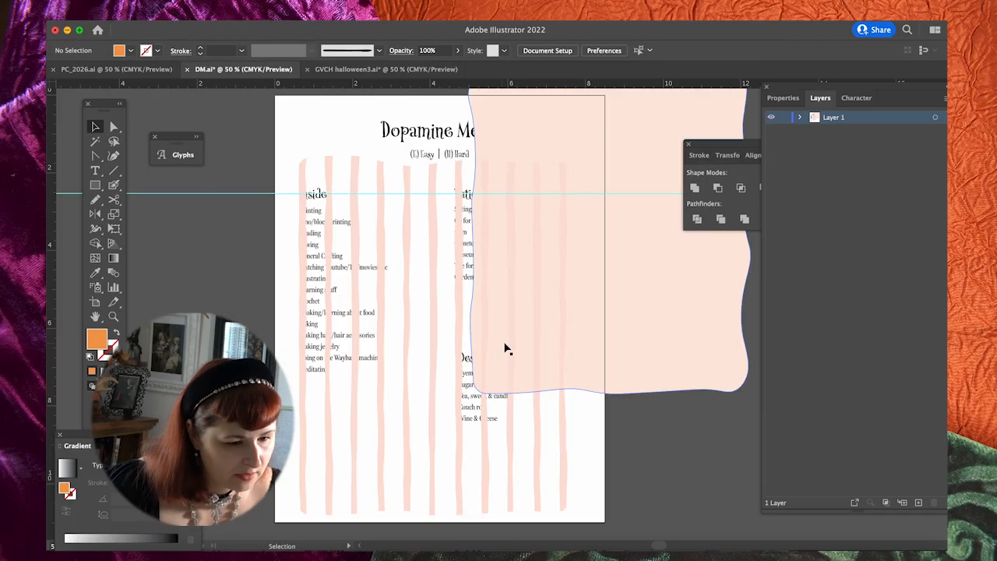
Move the wavy cream shape off the page and transfer the striped clip group to a new Layer 2
click(304, 398)
key(super+minus)
key(super+minus)
drag(590, 249, 326, 208)
click(530, 222)
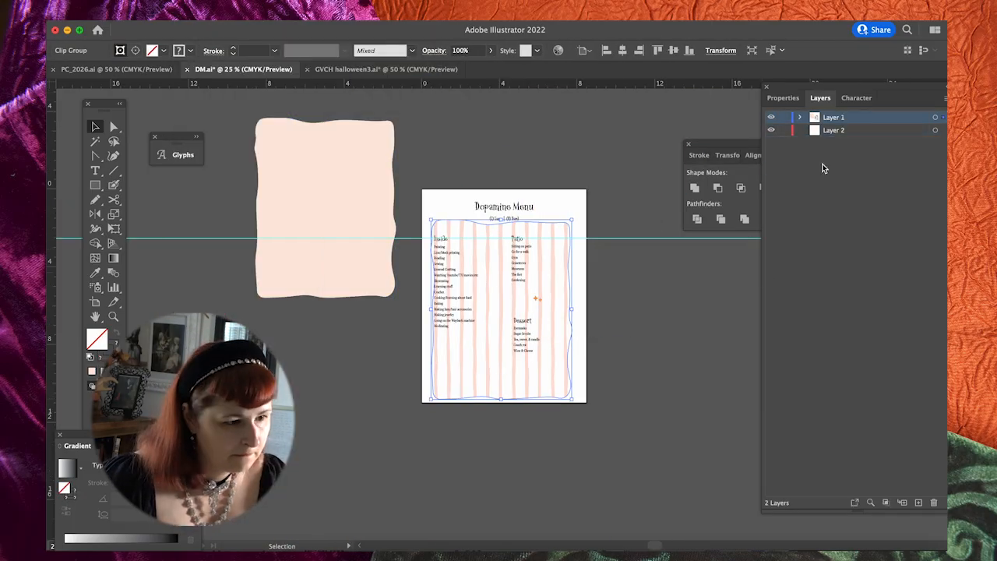
click(834, 131)
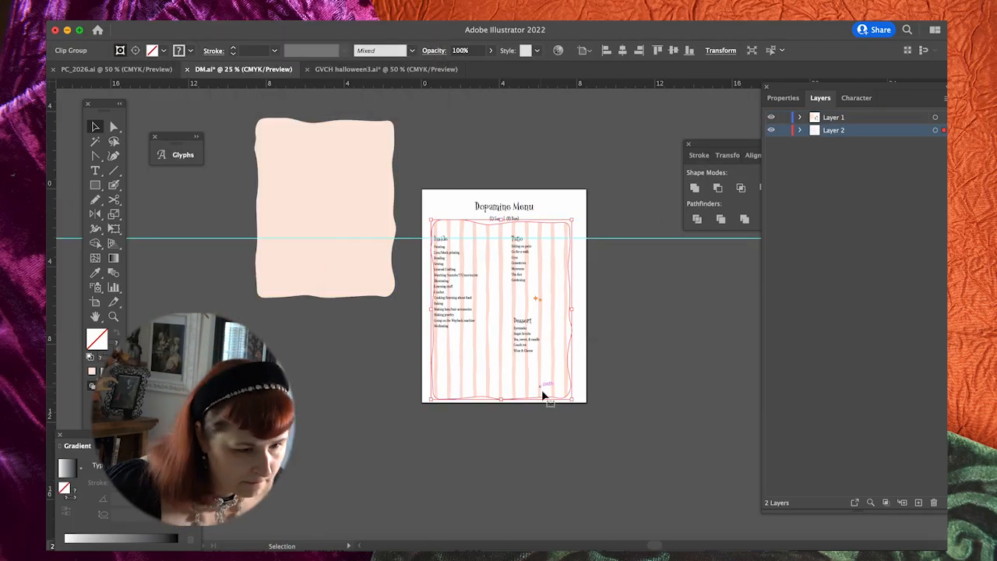
Enlarge the striped clip group toward the page's upper corner and release its clipping mask
drag(572, 219, 584, 196)
double_click(584, 197)
key(Escape)
key(super+alt+7)
Isolate the stripe group, delete the inner stripes and move the outermost stripe closer to the page edge
key(m)
key(v)
double_click(437, 153)
double_click(436, 153)
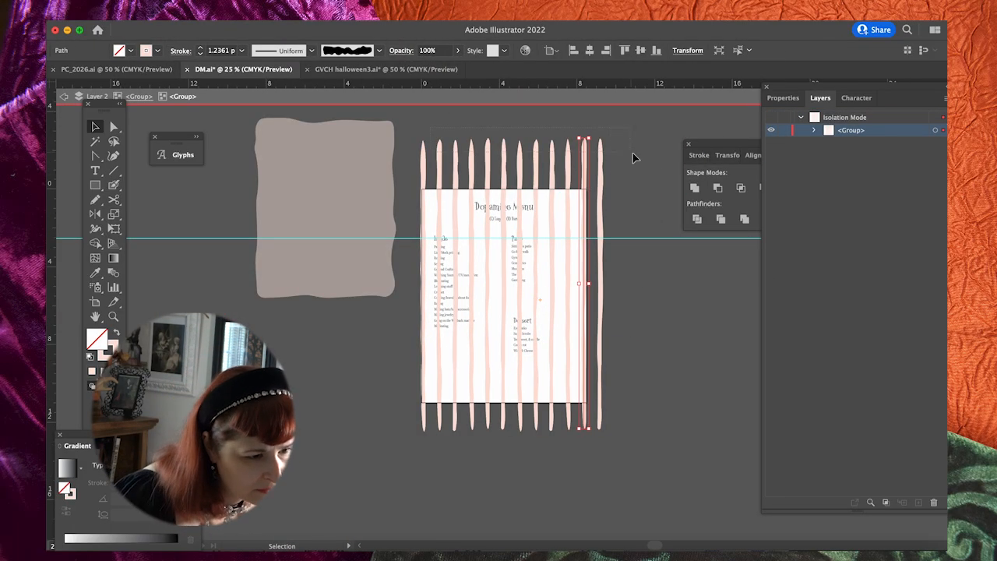
drag(583, 156, 453, 169)
key(Delete)
drag(600, 164, 589, 163)
click(438, 169)
key(Delete)
Blend the two remaining outer stripes using 12 specified steps
key(super+a)
mouse_move(304, 370)
click(349, 403)
click(354, 378)
click(191, 11)
click(331, 370)
click(191, 11)
click(349, 404)
text(12)
click(357, 378)
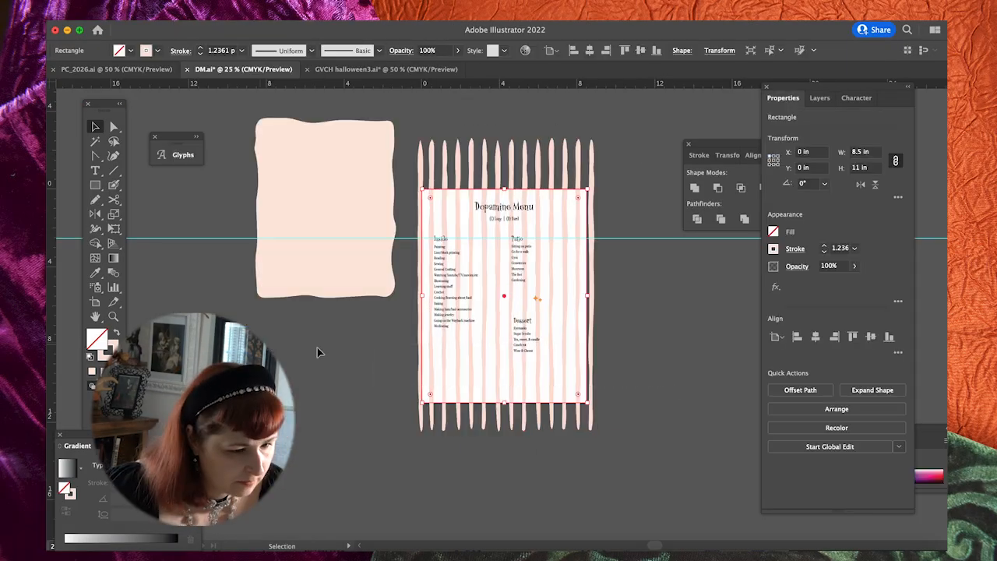
Clip the blended stripes to the 8.5 × 11 in page rectangle and place the wavy cream shape over them
click(820, 98)
click(750, 276)
key(super+a)
key(super+7)
click(561, 321)
click(191, 11)
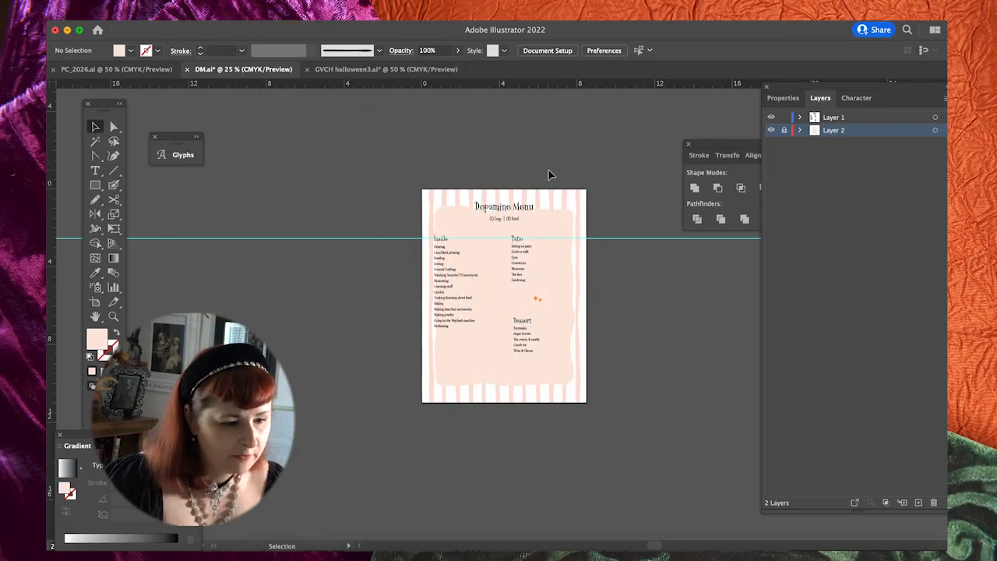
Move the Dopamine Menu title down so it sits inside the wavy cream shape
key(super+=)
click(517, 207)
key(shift+Down)
key(shift+Down)
key(shift+Down)
key(shift+Down)
Move the section headings and activity lists down together on the cream shape
scroll(517, 209, down, 2)
drag(316, 174, 372, 278)
click(257, 182)
drag(317, 174, 582, 187)
shift+click(582, 187)
shift+click(536, 386)
key(shift+Down)
key(shift+Down)
key(shift+Down)
key(shift+Down)
Shift the Inside column four large nudges to the right and the Patio and Dessert column two
shift+click(536, 388)
key(shift+Right)
key(shift+Right)
key(shift+Right)
key(shift+Right)
drag(615, 319, 517, 205)
shift+click(374, 201)
key(shift+Right)
key(shift+Right)
Place the orange sparkles at the title's upper left and move the Dessert section up closer to the Patio list
drag(552, 302, 408, 135)
drag(524, 377, 519, 337)
click(641, 344)
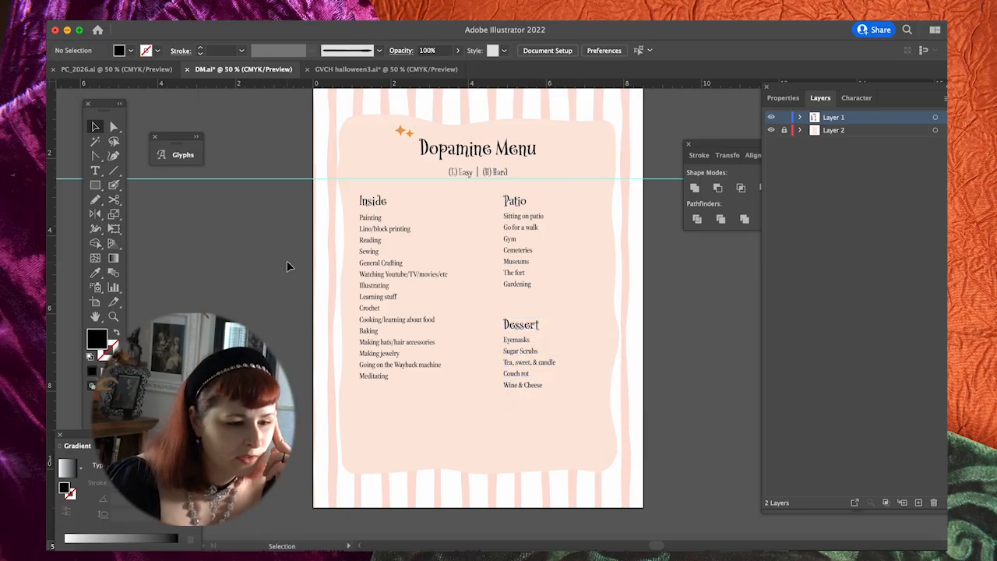
Delete the (E) Easy | (H) Hard line below the title
click(478, 178)
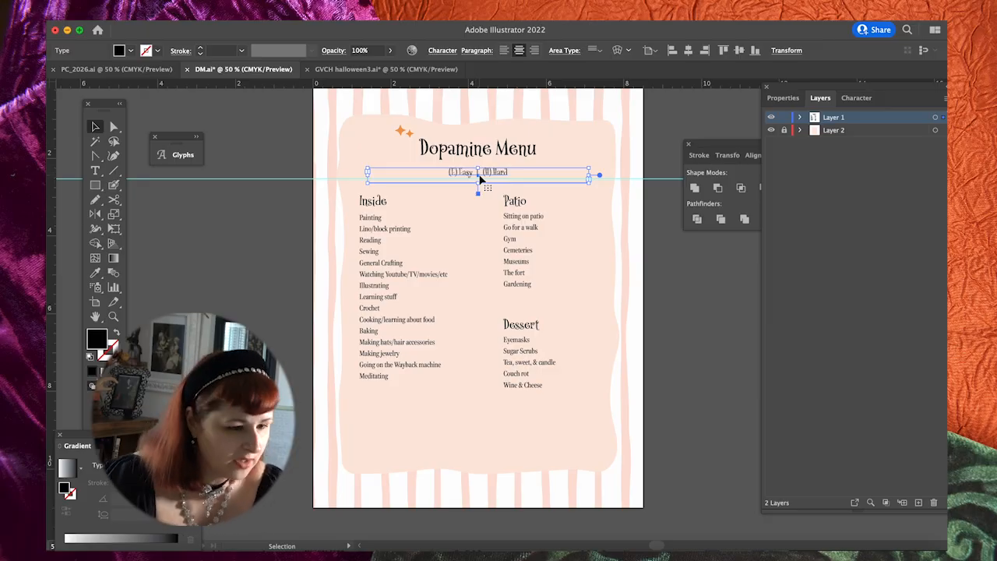
key(Delete)
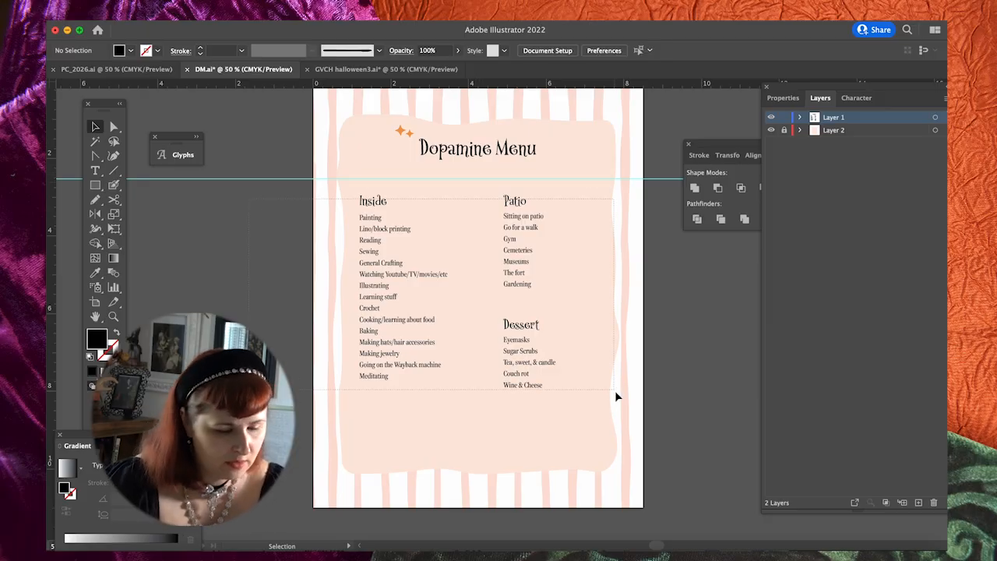
Switch to Pinterest, browse the saved Color pallets board and open the Barbie Pink, Lavender and Peach palette pin
scroll(397, 290, down, 1)
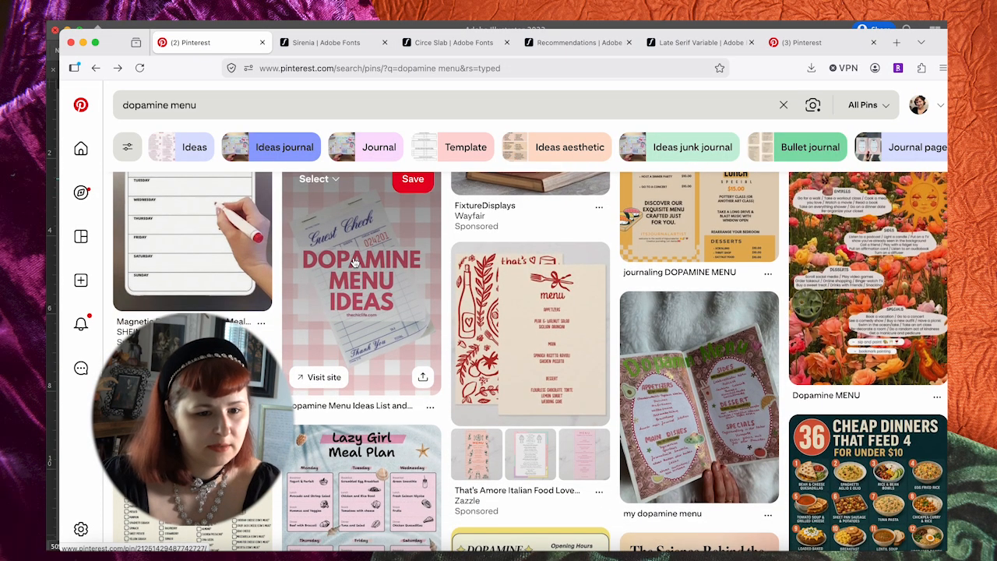
scroll(398, 290, up, 8)
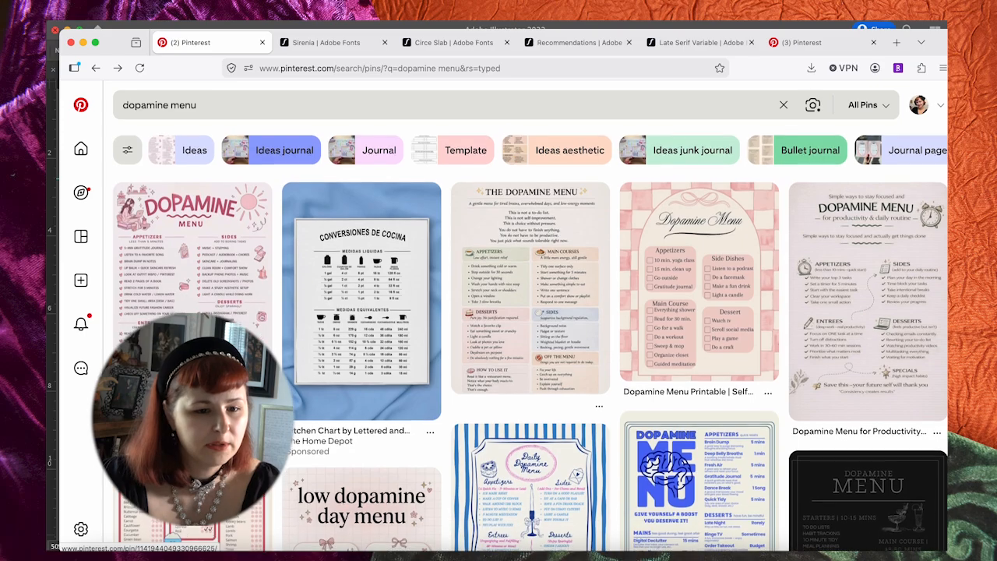
click(920, 104)
scroll(599, 285, down, 3)
click(678, 459)
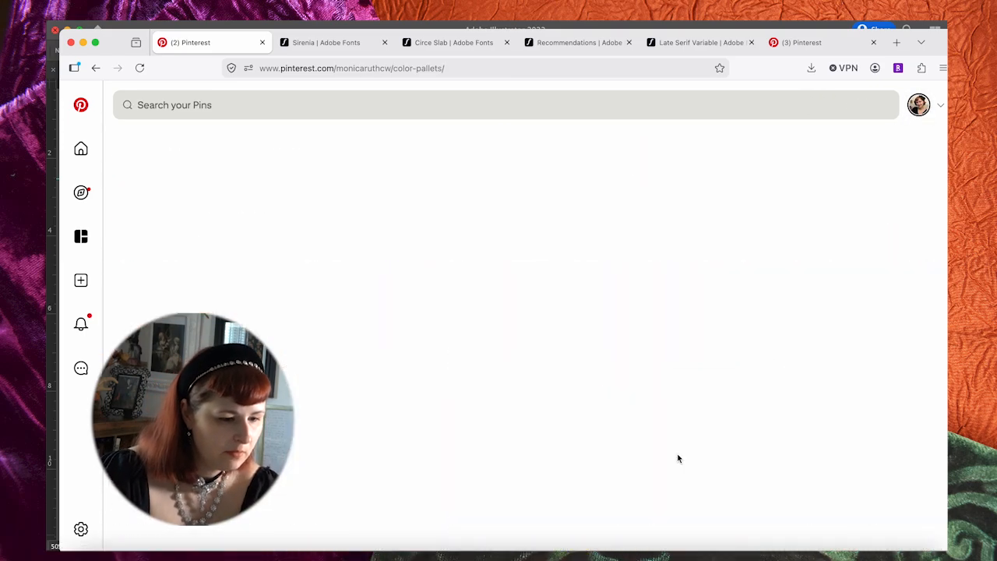
scroll(531, 333, down, 3)
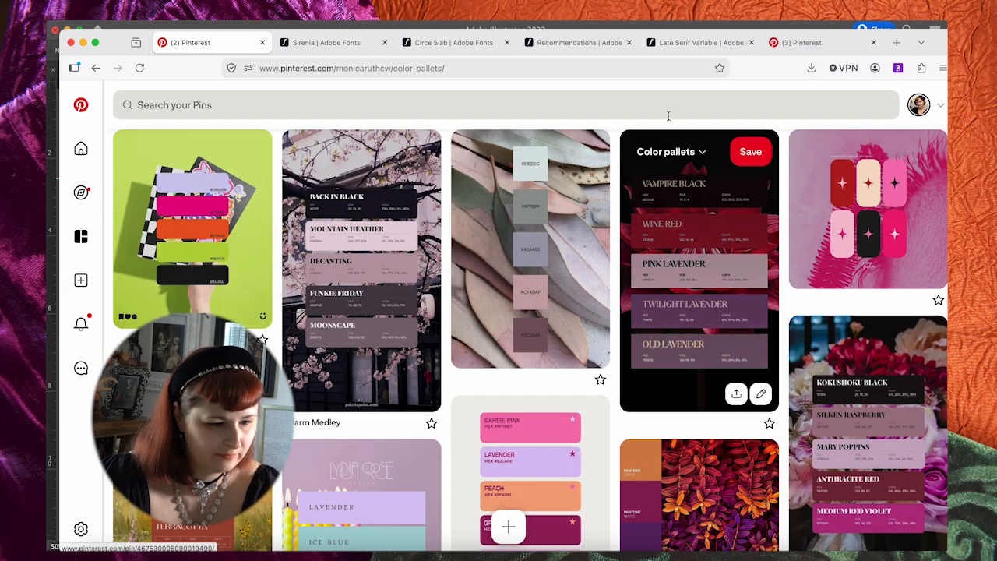
scroll(588, 213, down, 4)
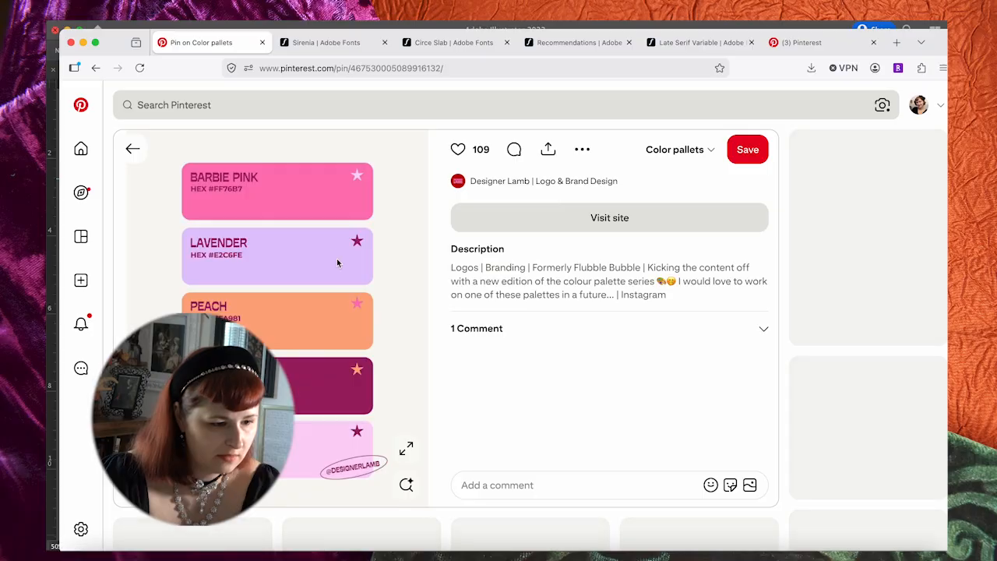
Copy the palette image, paste it into DM.ai in Illustrator and place it scaled down to the left of the page
right_click(338, 263)
click(343, 283)
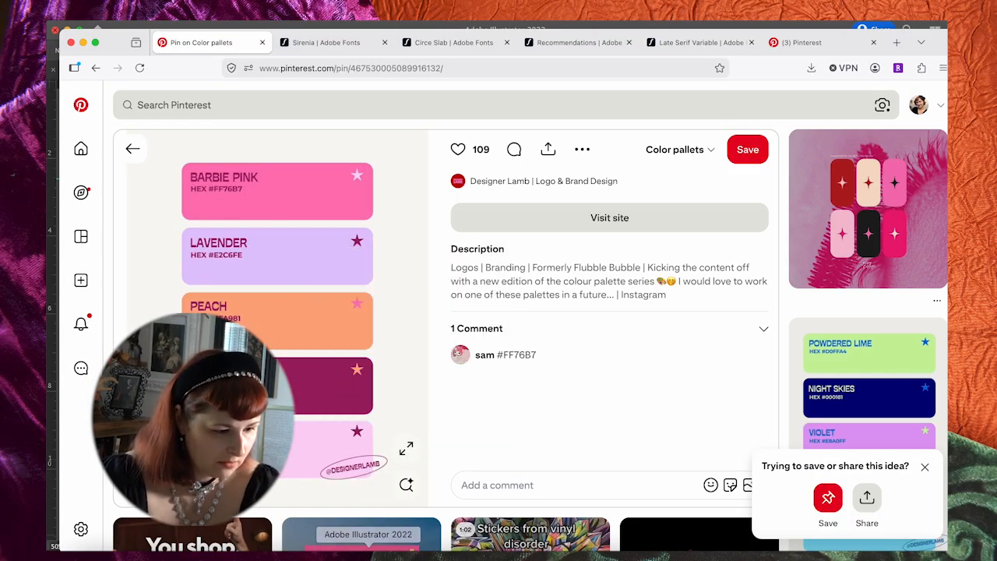
key(super+Tab)
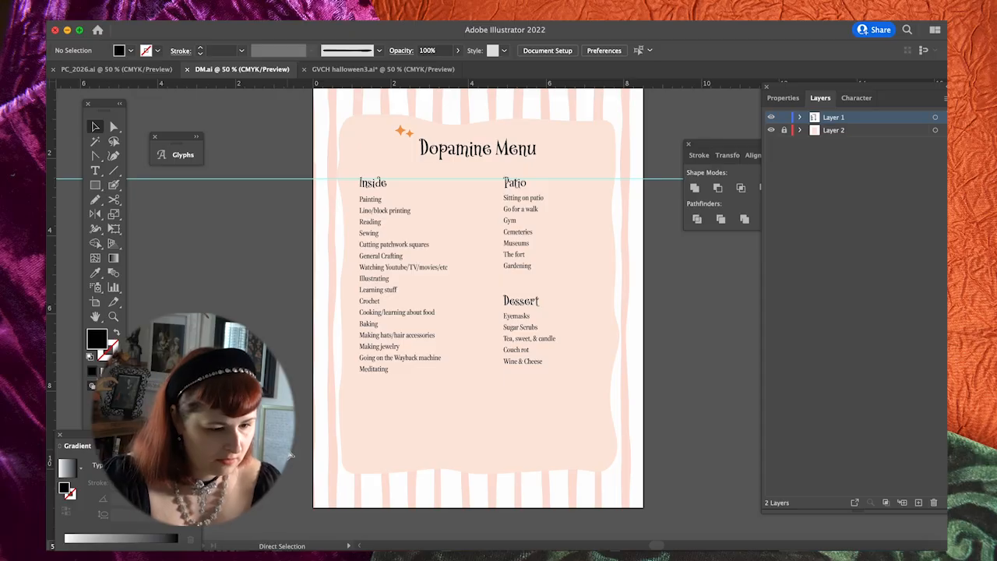
key(super+v)
scroll(628, 388, down, 2)
drag(702, 489, 491, 248)
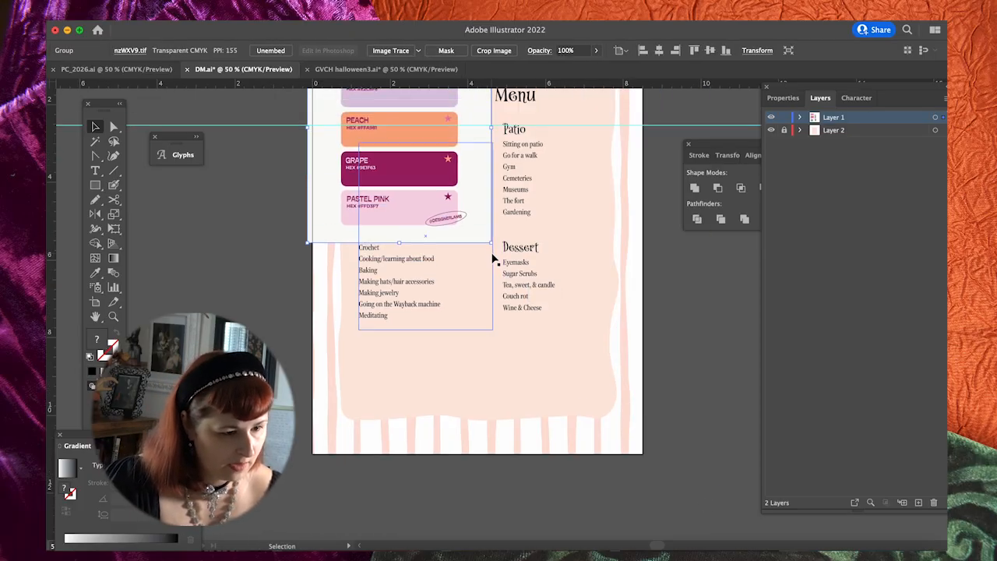
drag(413, 156, 227, 212)
scroll(491, 254, up, 2)
Unlock Layer 2, expand the appearance of the striped clip group and recolour its stripes pastel pink from the palette
click(429, 258)
click(784, 130)
double_click(625, 194)
click(625, 194)
click(191, 22)
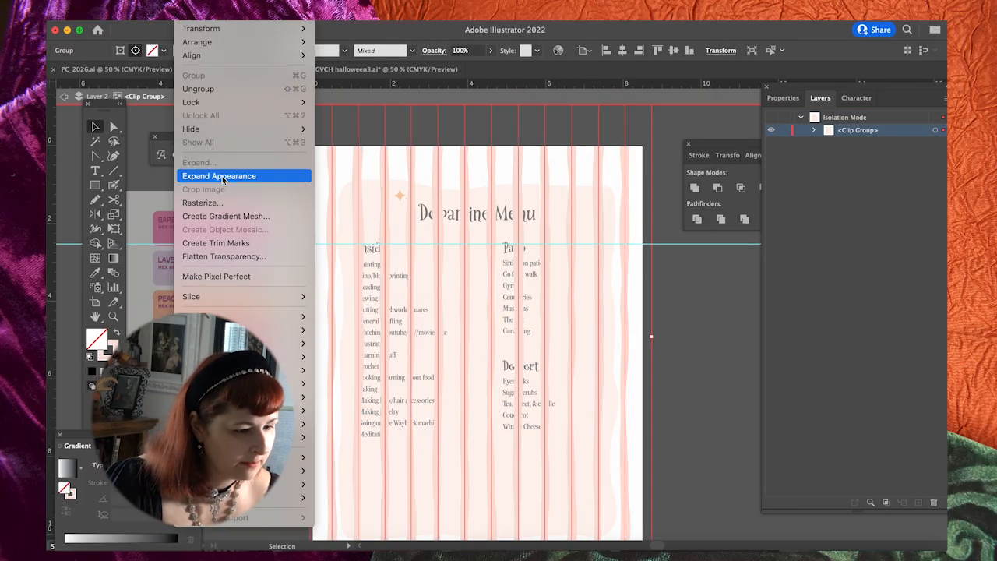
click(219, 175)
key(i)
key(v)
key(Escape)
Recolour the wavy panel pastel pink to match the stripes
click(540, 187)
click(345, 127)
click(367, 495)
double_click(108, 349)
text(cc80aa)
click(434, 367)
click(700, 438)
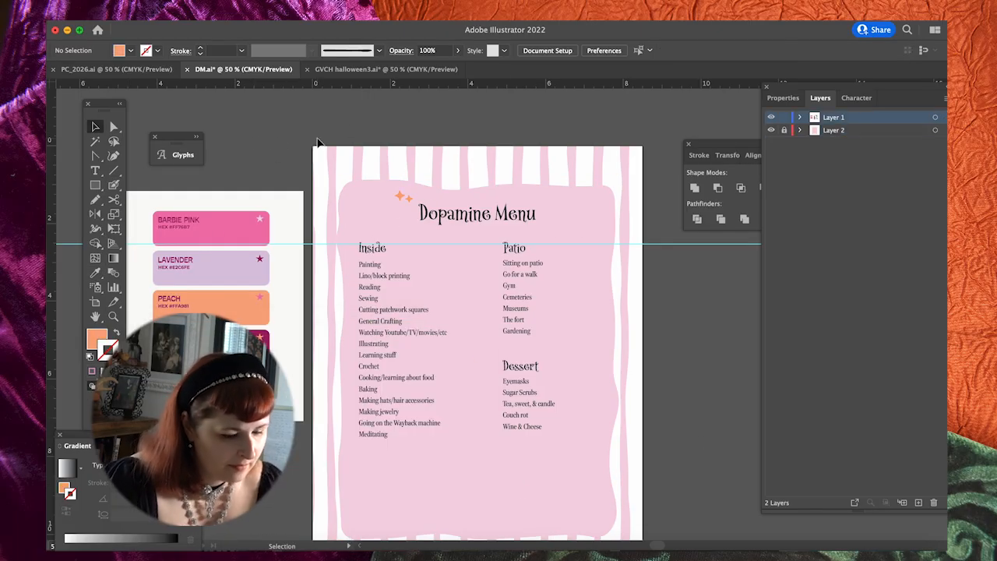
Recolour the Dopamine Menu title and the three activity lists in the palette's Grape colour
click(477, 213)
key(i)
click(244, 268)
click(259, 259)
key(v)
click(401, 332)
shift+click(522, 297)
shift+click(528, 404)
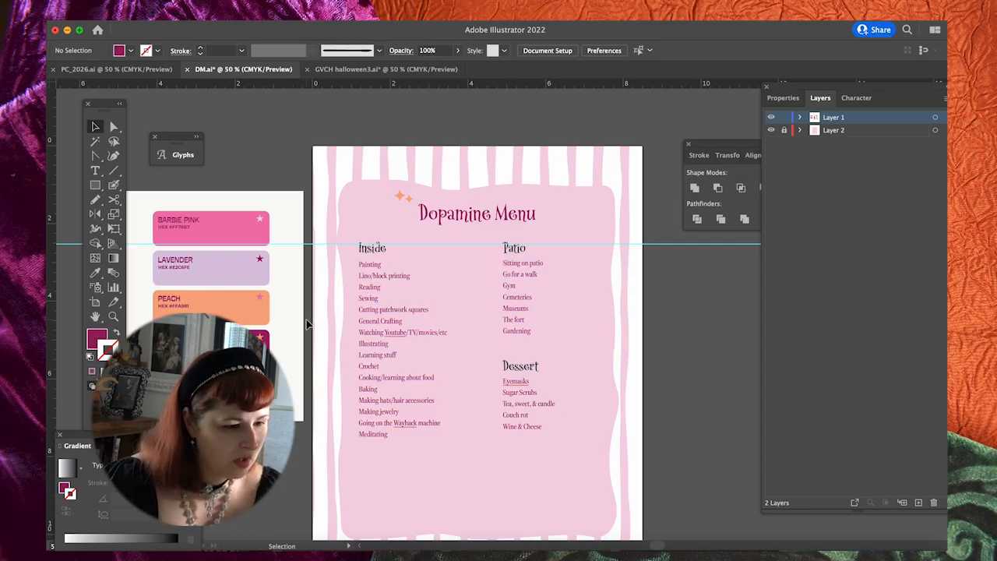
Try the palette's Peach colour on the Inside, Patio and Dessert headings
click(379, 255)
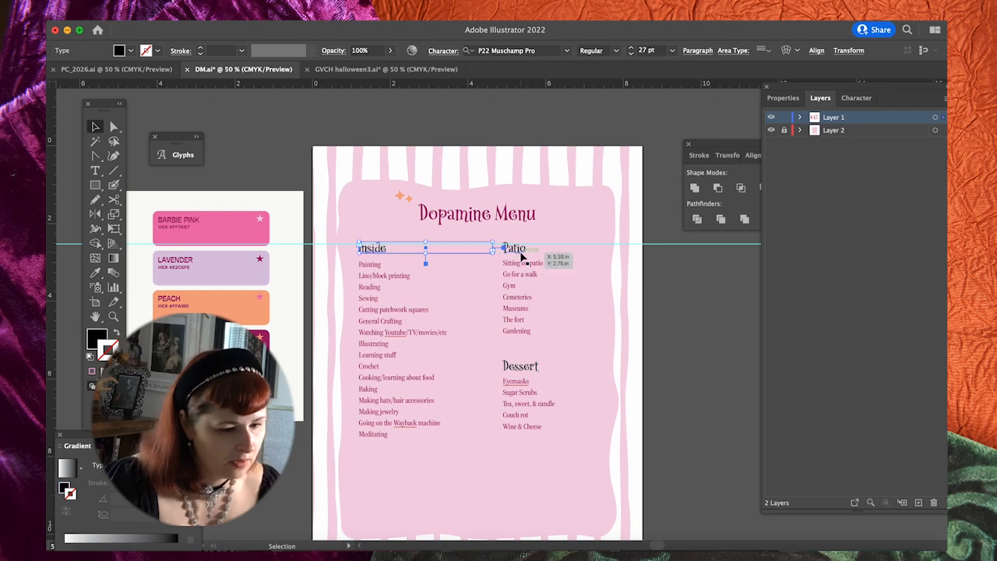
shift+click(522, 256)
shift+click(526, 375)
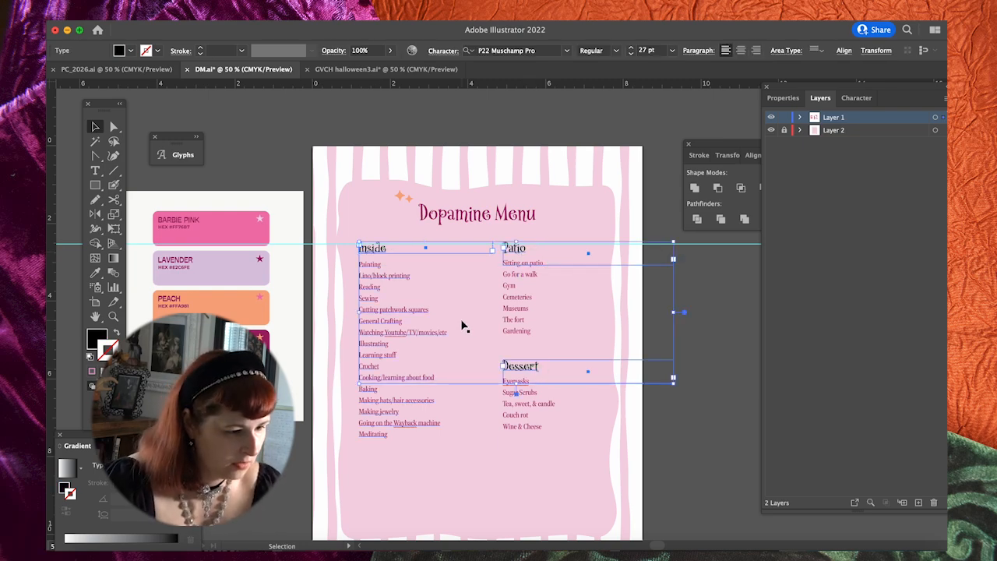
click(234, 299)
key(v)
click(267, 185)
key(super+z)
click(269, 177)
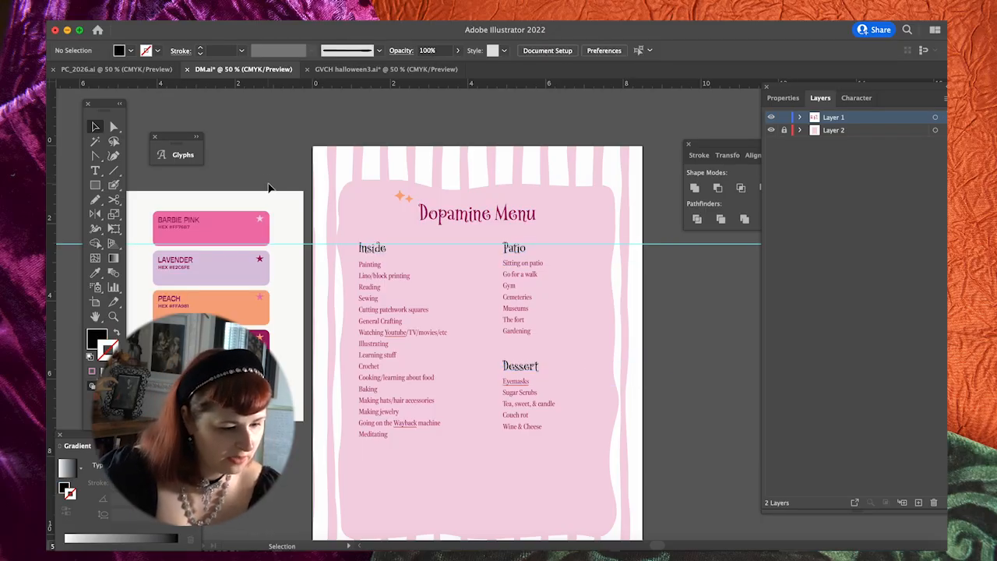
Switch to the browser, browse related colour palette pins on Pinterest and open google.com
click(243, 551)
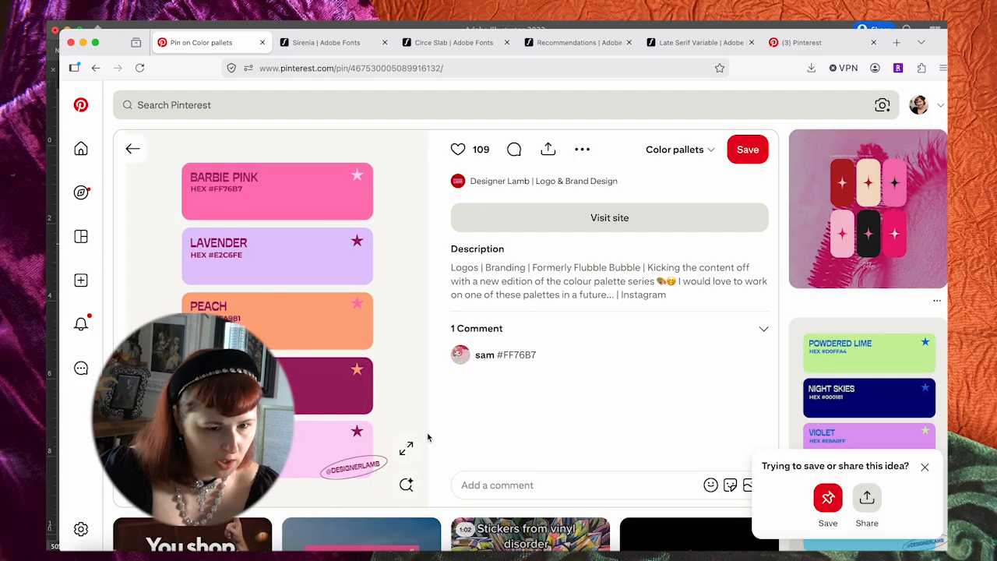
scroll(439, 358, down, 10)
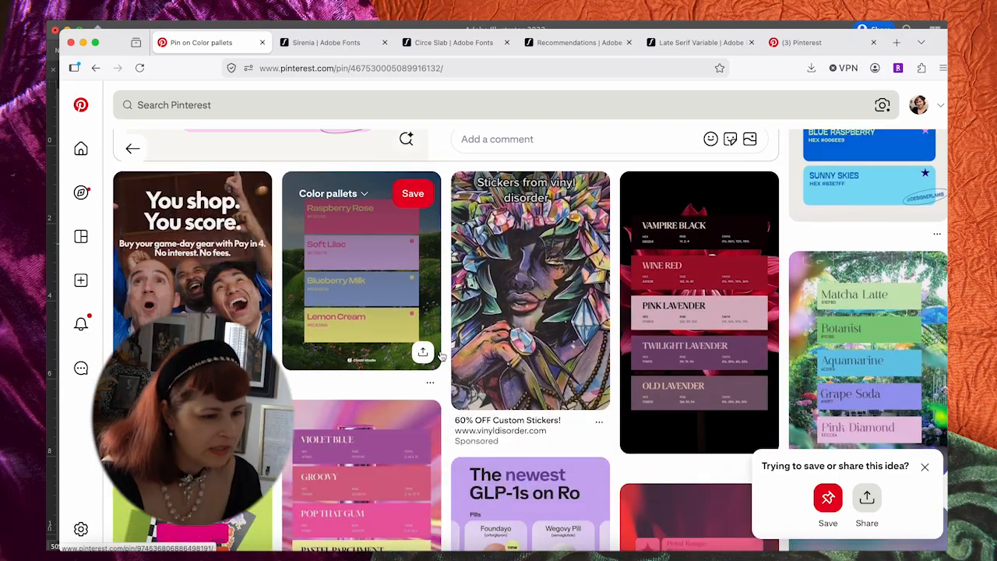
click(398, 68)
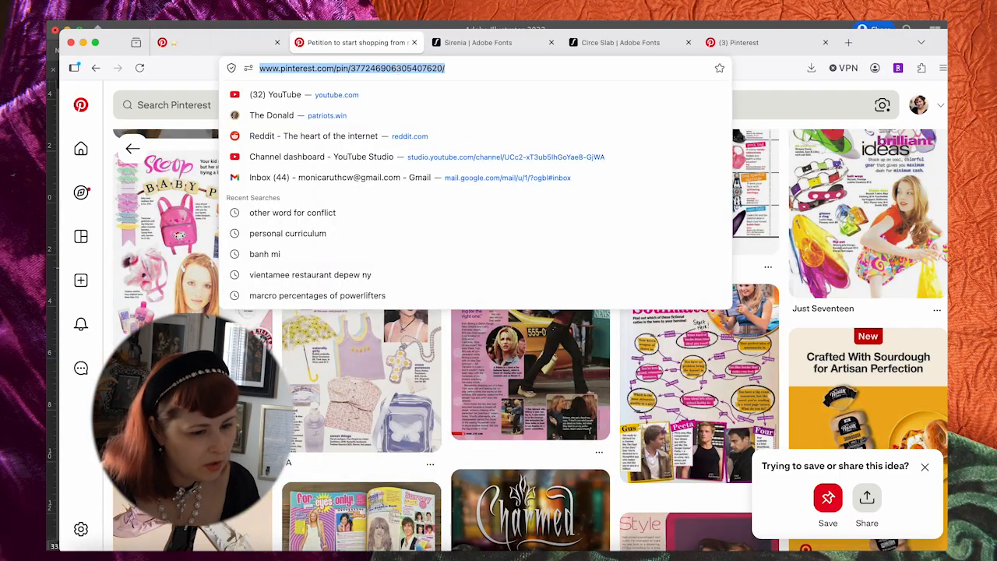
text(cari)
key(BackSpace)
key(BackSpace)
key(BackSpace)
key(BackSpace)
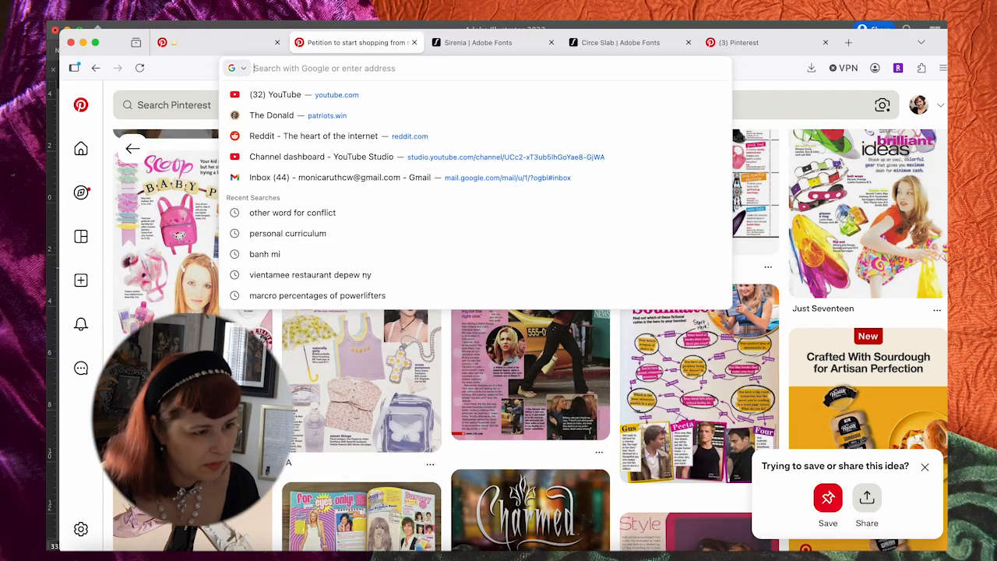
text(google.com)
key(Return)
Search Google for "cari curly girly" and open the CARI page on the Curly Girly aesthetic
text(cas)
key(BackSpace)
text(ri curltg)
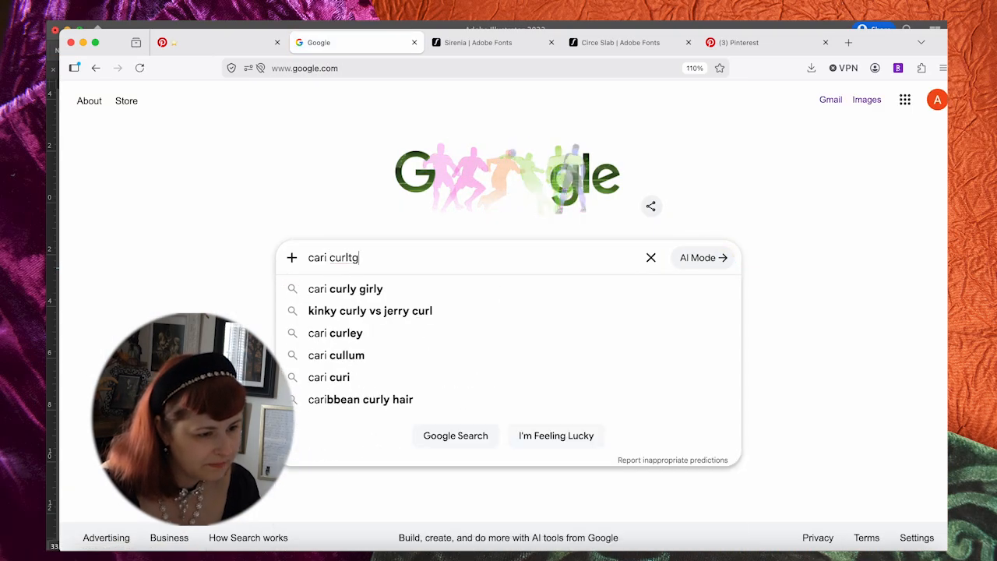
key(BackSpace)
key(BackSpace)
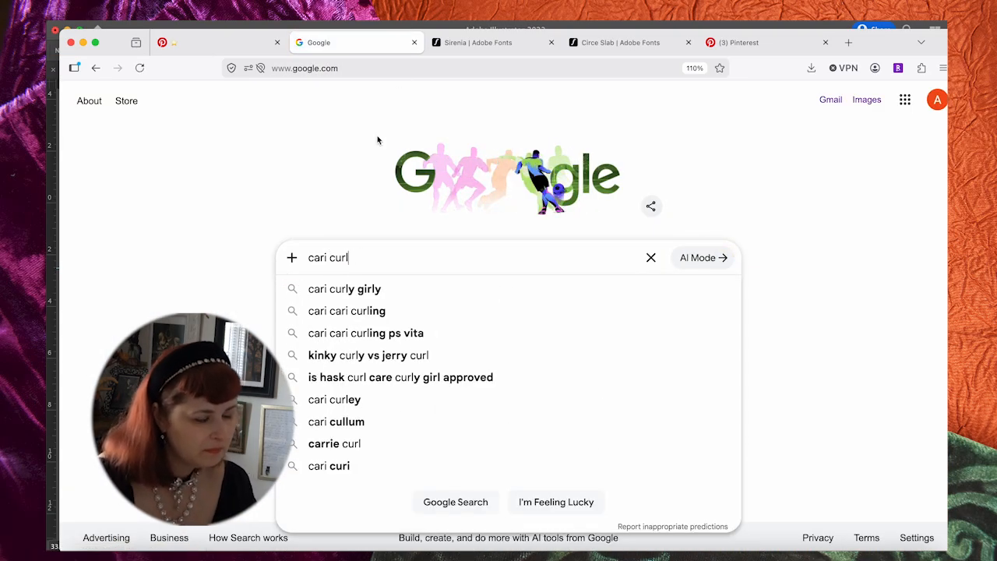
click(387, 288)
click(234, 213)
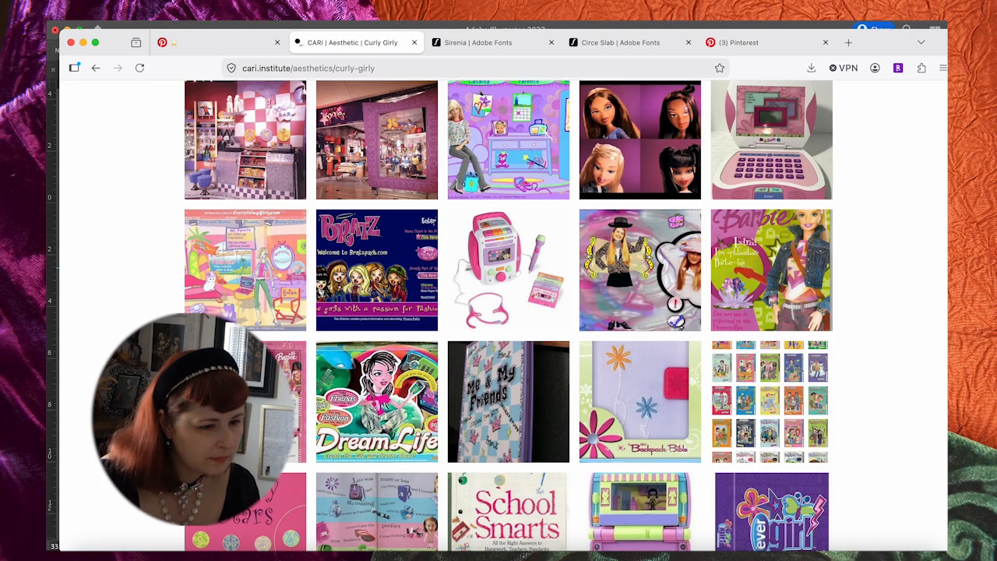
Find the Hotsie Totsie Cosmetics displays poster in the gallery, copy it and paste it into DM.ai in Illustrator
scroll(129, 333, down, 5)
scroll(130, 333, down, 5)
click(754, 295)
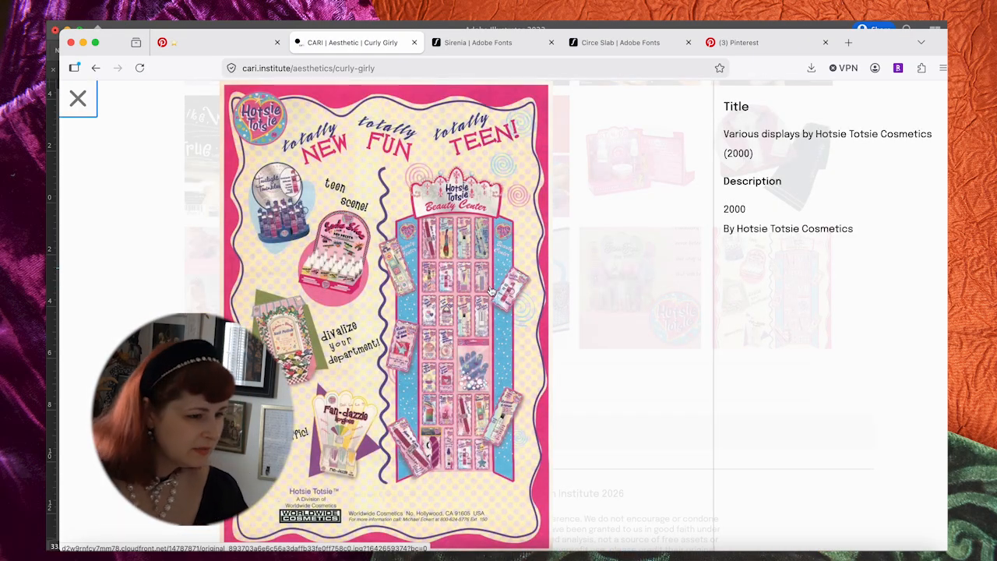
right_click(399, 274)
click(483, 398)
key(super+Tab)
key(super+v)
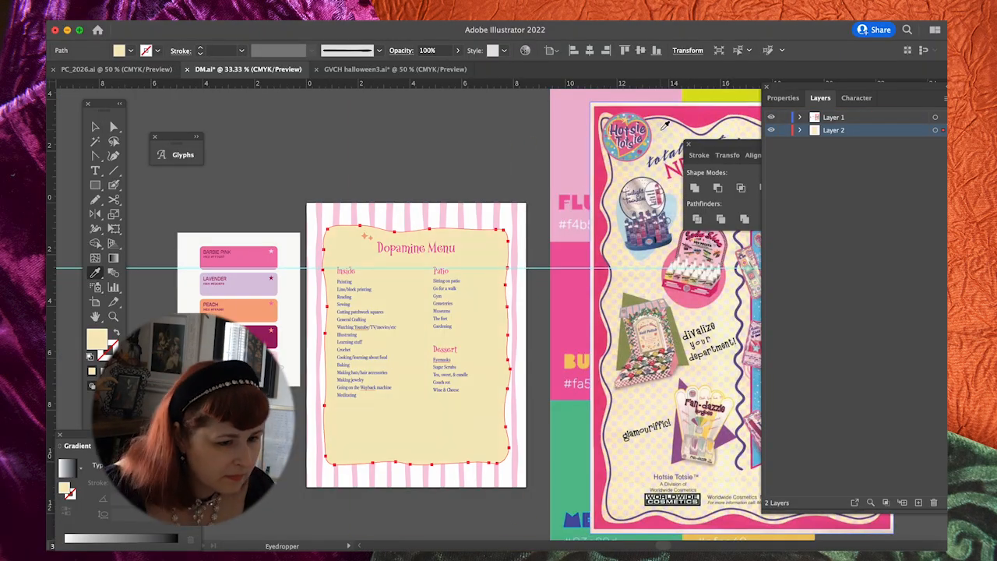
Lighten the cream fill of the wavy panel behind the menu text
key(super+equal)
key(super+equal)
key(super+minus)
key(super+minus)
key(super+minus)
drag(501, 304, 508, 295)
click(312, 328)
double_click(108, 344)
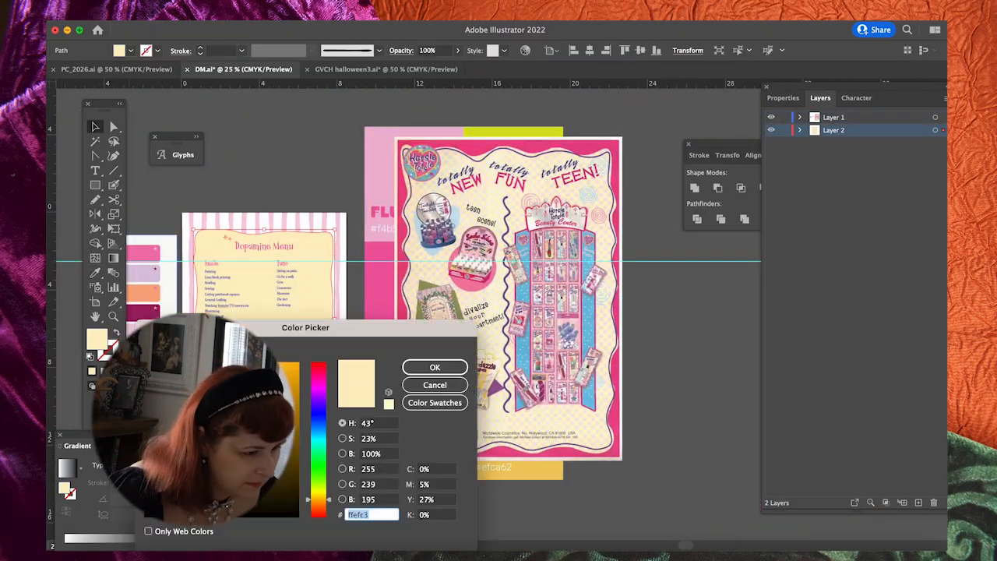
click(435, 367)
scroll(435, 312, left, 2)
click(277, 144)
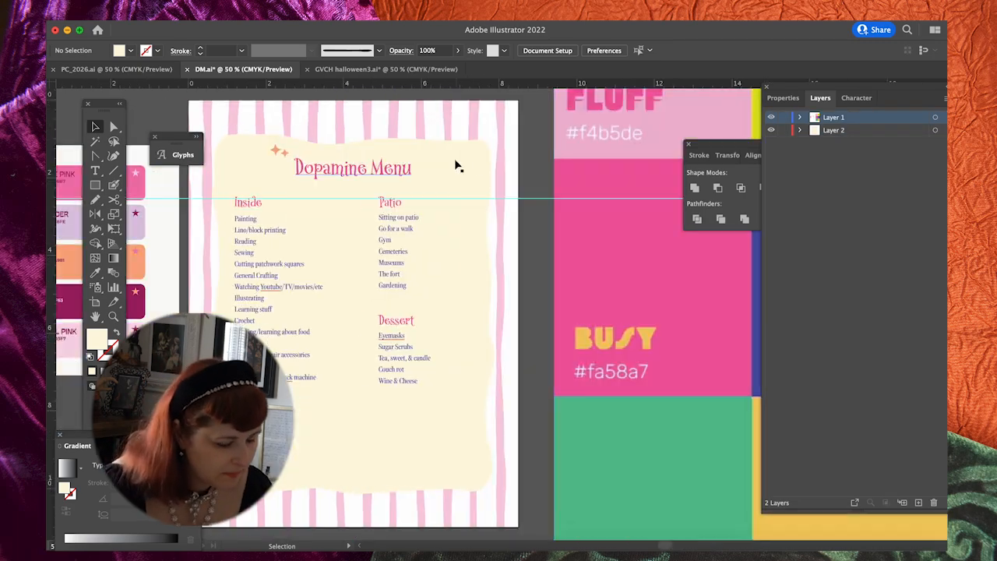
Turn the wavy panel copies into unfilled bright pink outlines, reflecting one so the two lines interweave around the menu
click(485, 159)
key(i)
click(483, 162)
key(shift+x)
key(v)
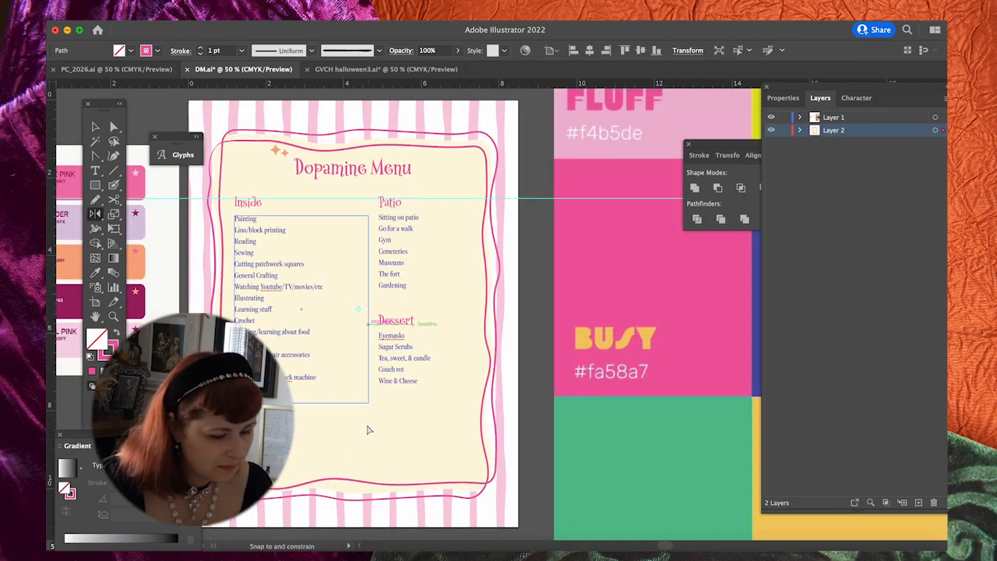
Recolour one of the two wavy outlines dark blue with a 1 pt stroke
key(super+minus)
click(315, 333)
drag(314, 296, 311, 294)
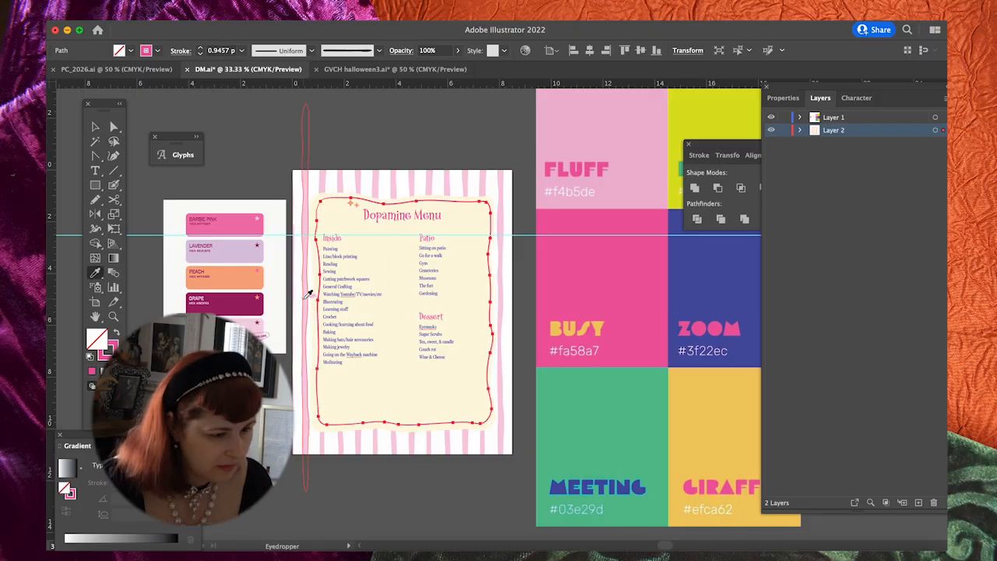
click(472, 136)
click(472, 198)
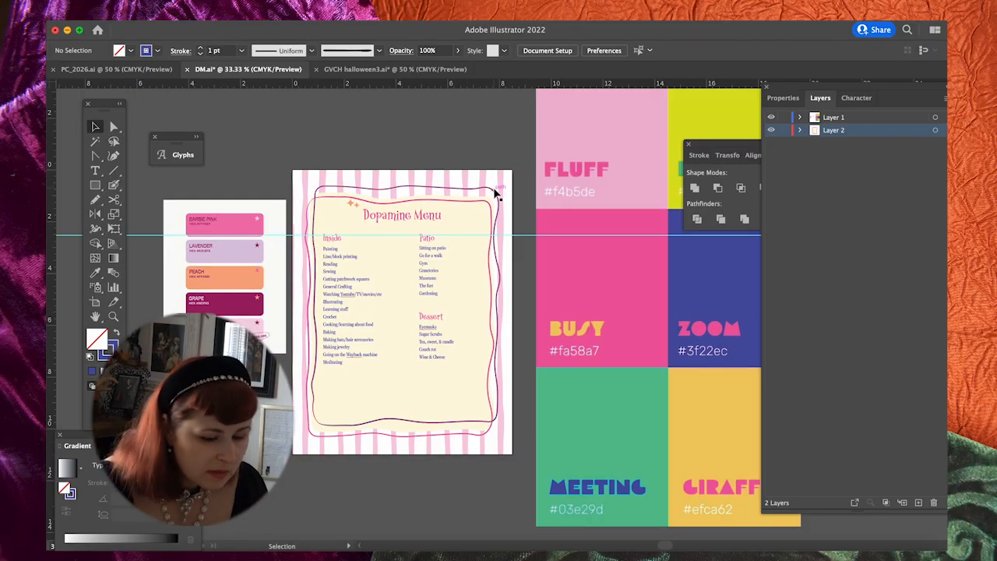
click(495, 193)
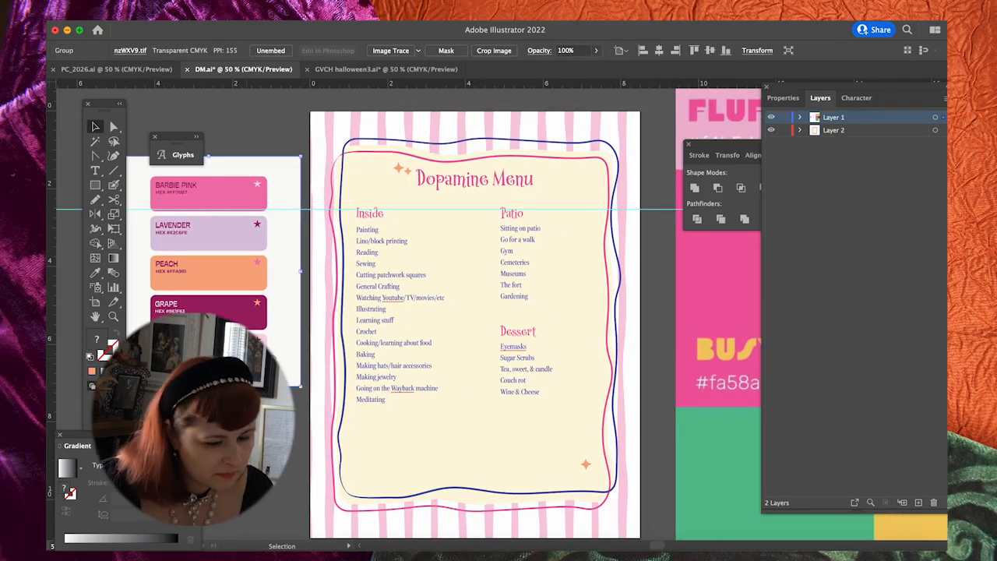
Delete the reference palette image beside the page and lighten the wavy panel's fill to fffaee
key(Delete)
click(373, 168)
click(370, 160)
double_click(97, 340)
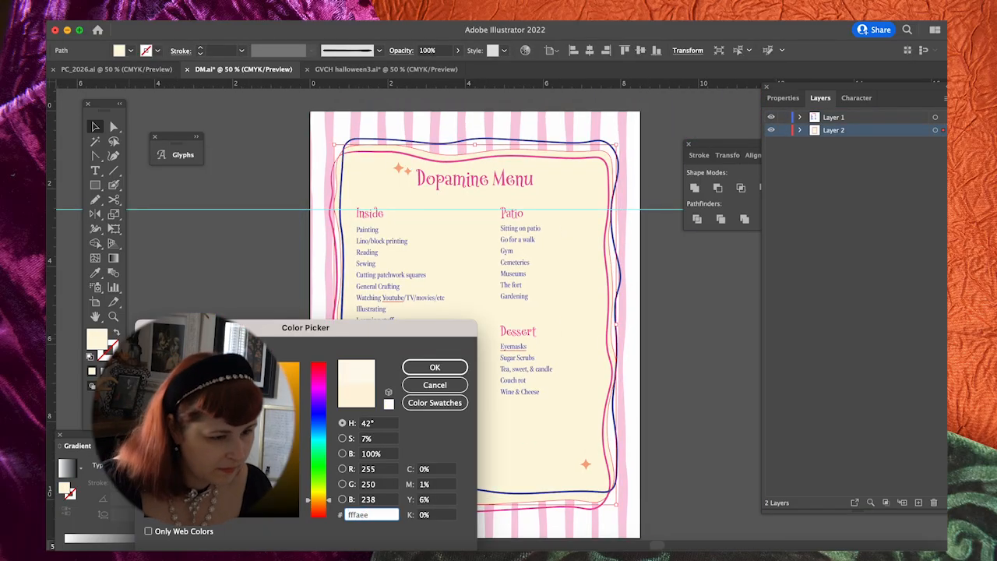
key(Return)
double_click(97, 340)
key(Return)
click(231, 319)
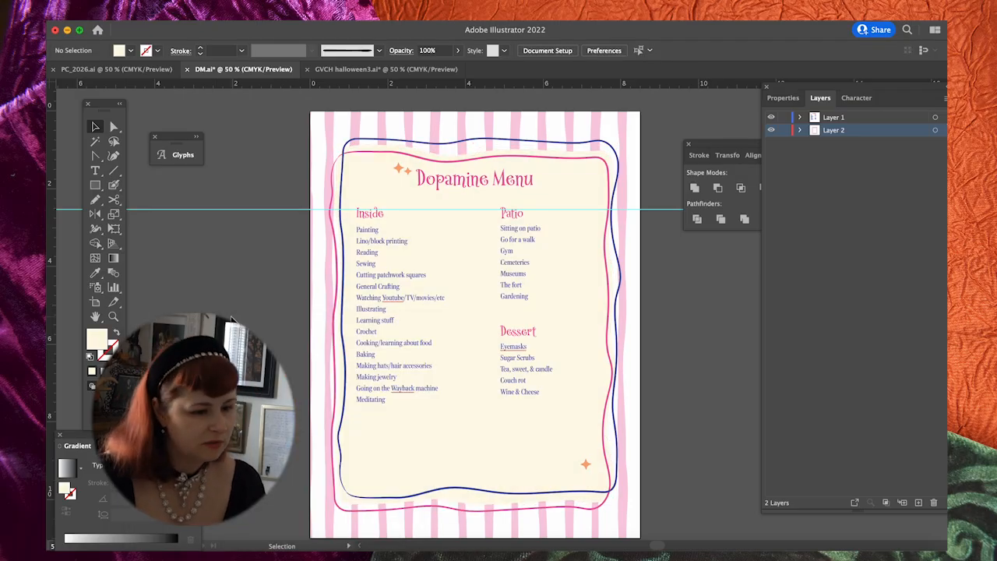
Place a pink 1 pt line under the Inside heading and copy it beneath the Patio and Dessert headings
key(super+minus)
key(super+minus)
key(super+equal)
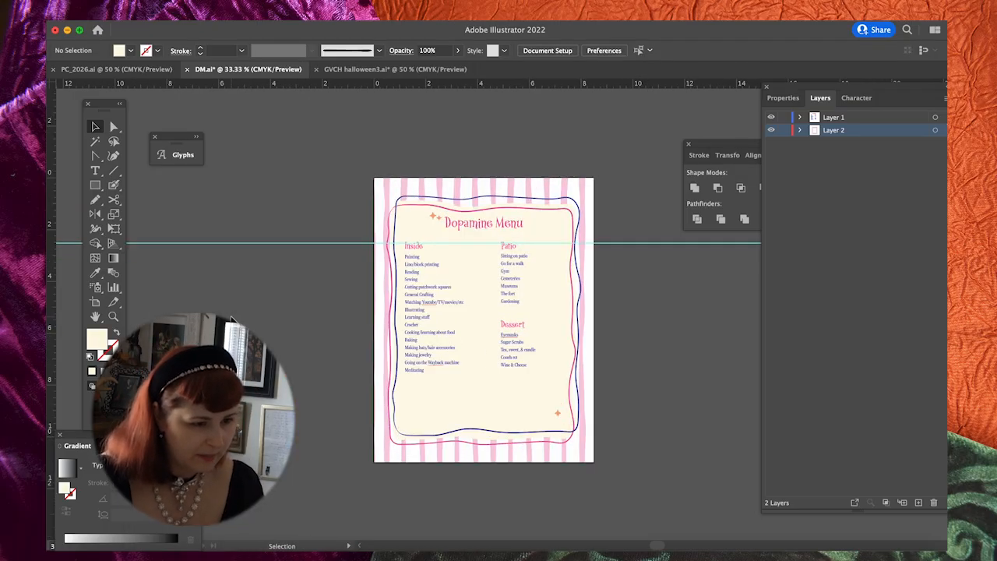
key(super+equal)
click(372, 215)
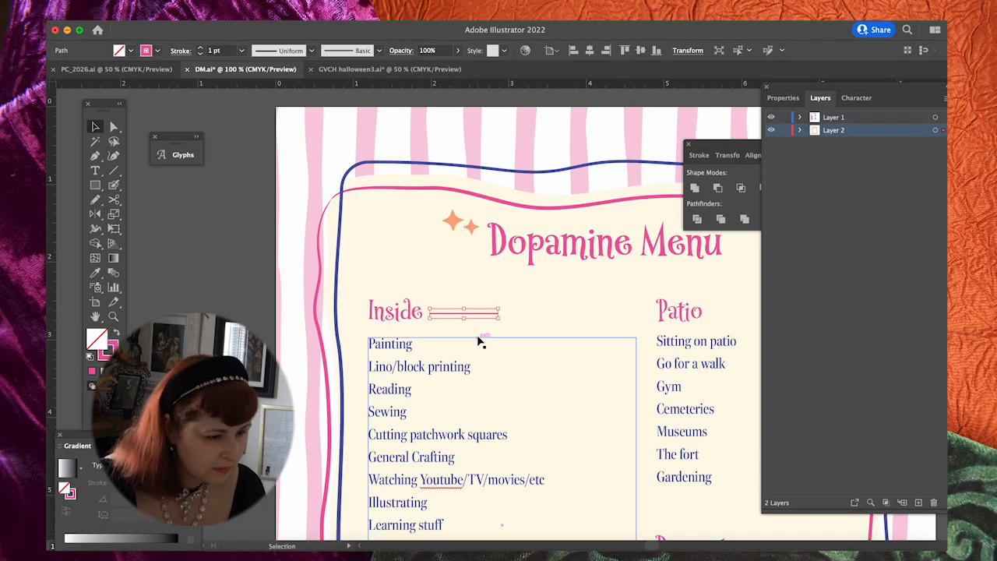
scroll(481, 338, right, 2)
click(501, 311)
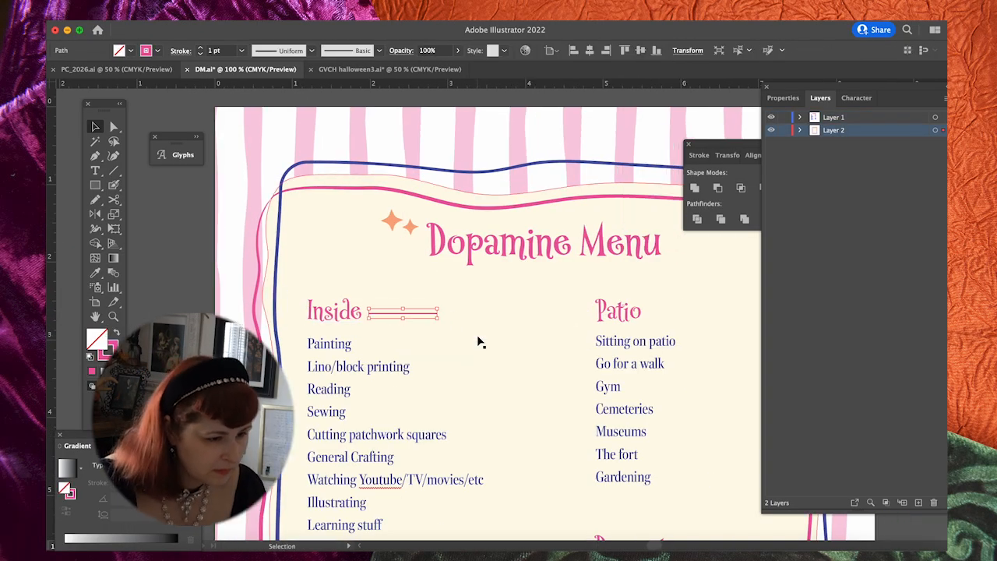
drag(433, 312, 370, 324)
drag(370, 324, 659, 324)
scroll(655, 327, down, 3)
drag(657, 225, 663, 462)
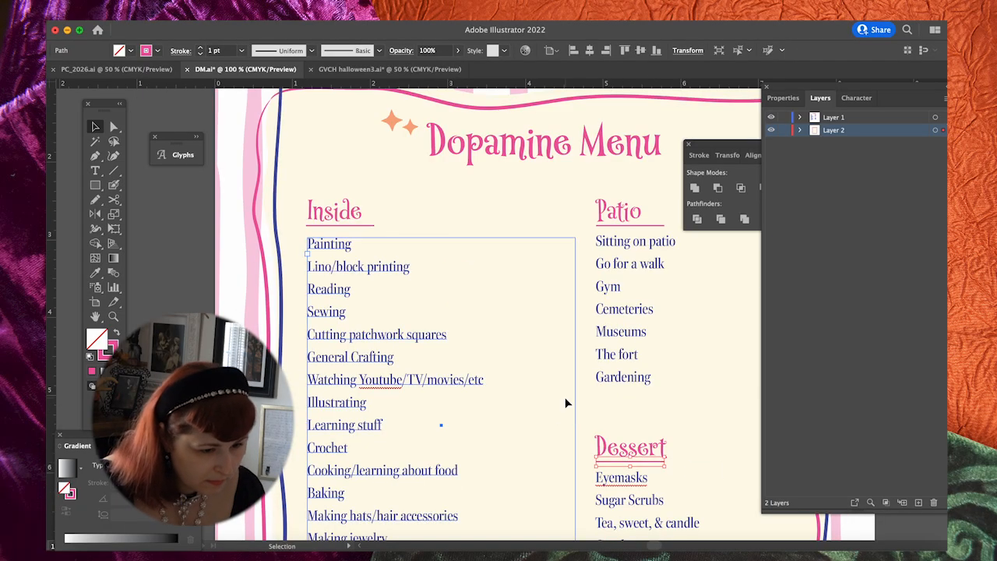
Lengthen the Dessert heading's underline so it extends past the end of the word
scroll(568, 405, down, 1)
scroll(569, 405, right, 2)
click(568, 406)
key(super+equal)
key(super+equal)
drag(298, 339, 367, 339)
key(super+minus)
key(super+minus)
key(super+minus)
key(super+minus)
key(super+minus)
click(657, 338)
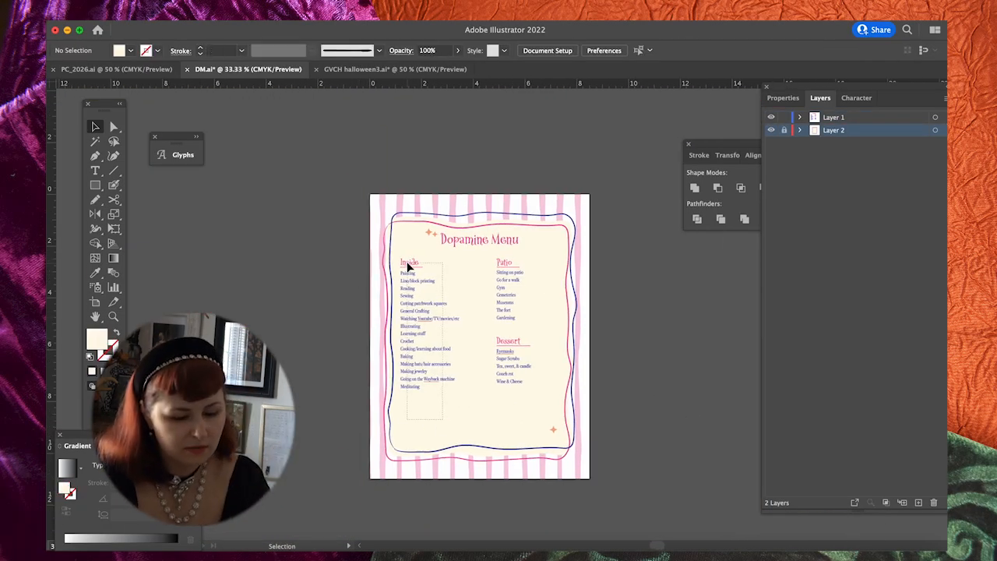
Shift the Inside heading and its list slightly right, inside the wavy outlines
click(407, 264)
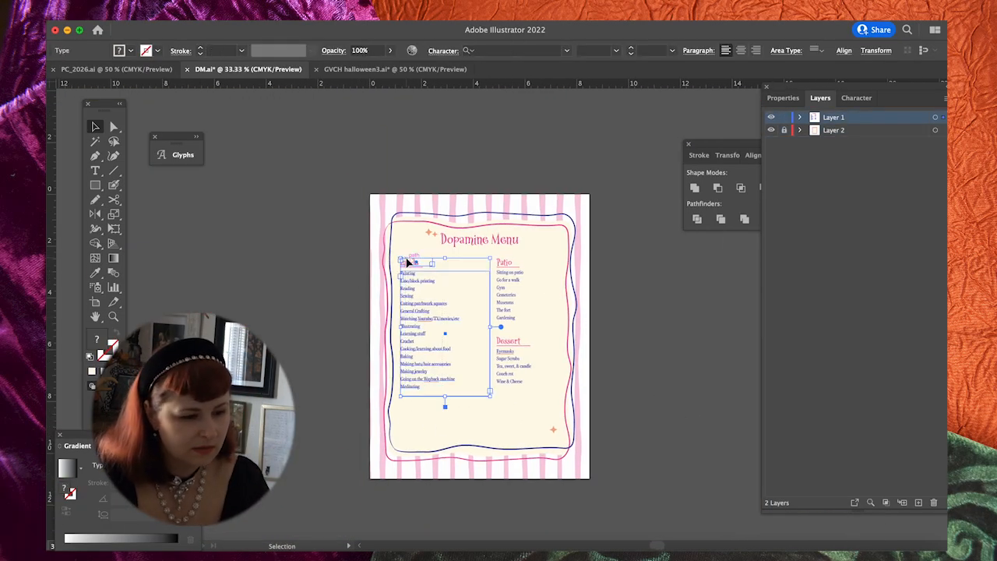
drag(405, 258, 369, 272)
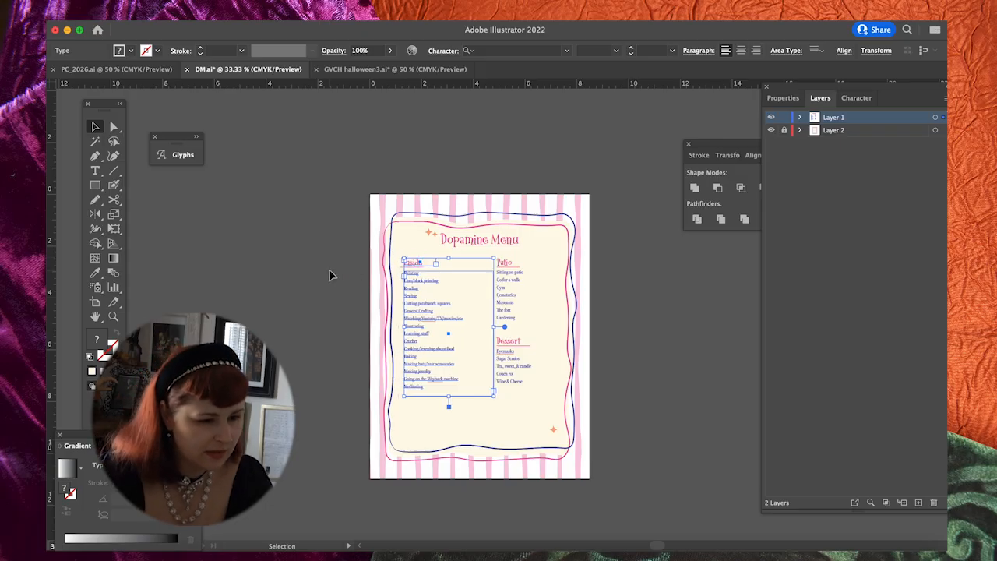
click(329, 271)
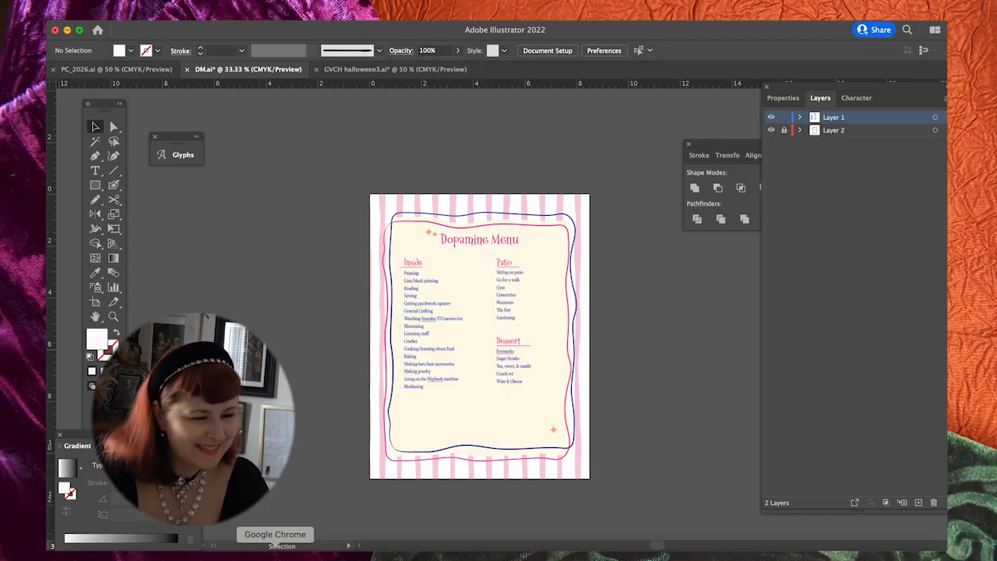
Switch to the browser, close the enlarged poster and show more images in the Curly Girly gallery
click(243, 550)
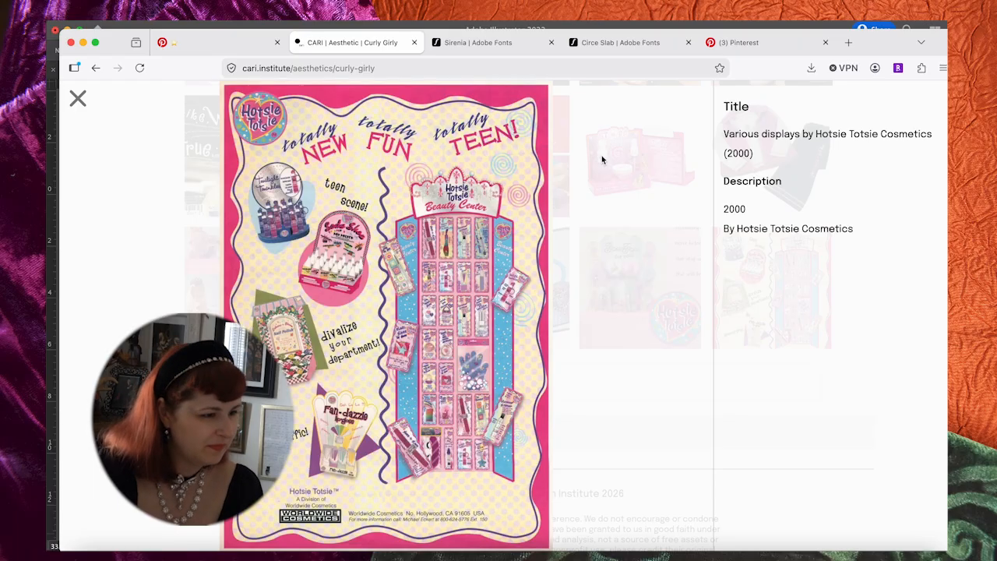
click(78, 100)
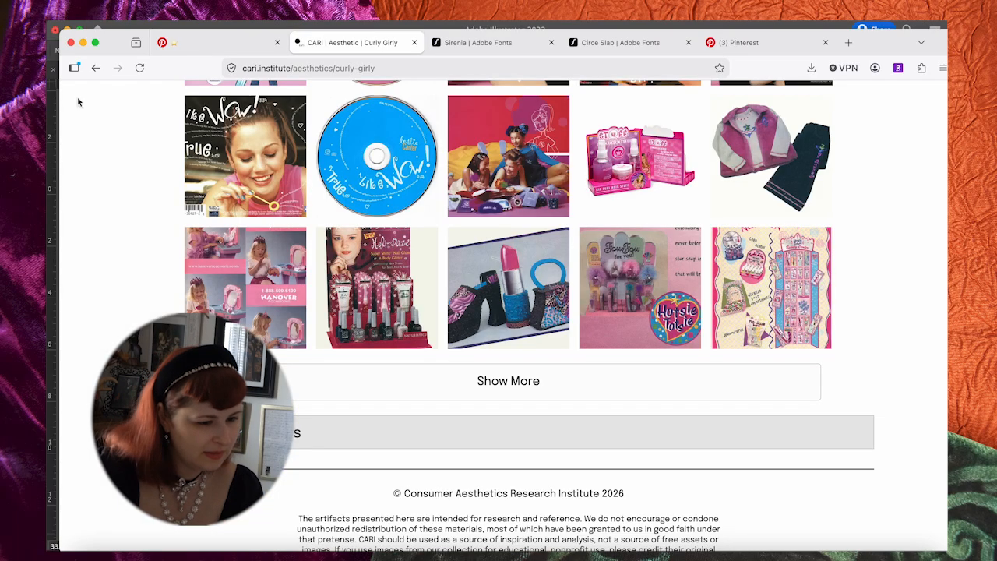
click(459, 382)
scroll(908, 348, down, 2)
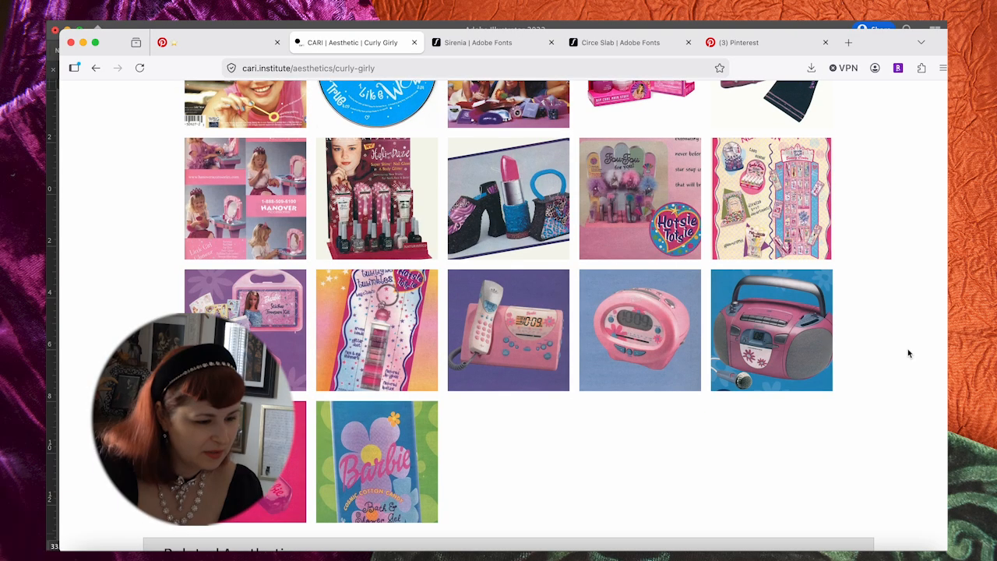
scroll(908, 353, up, 1)
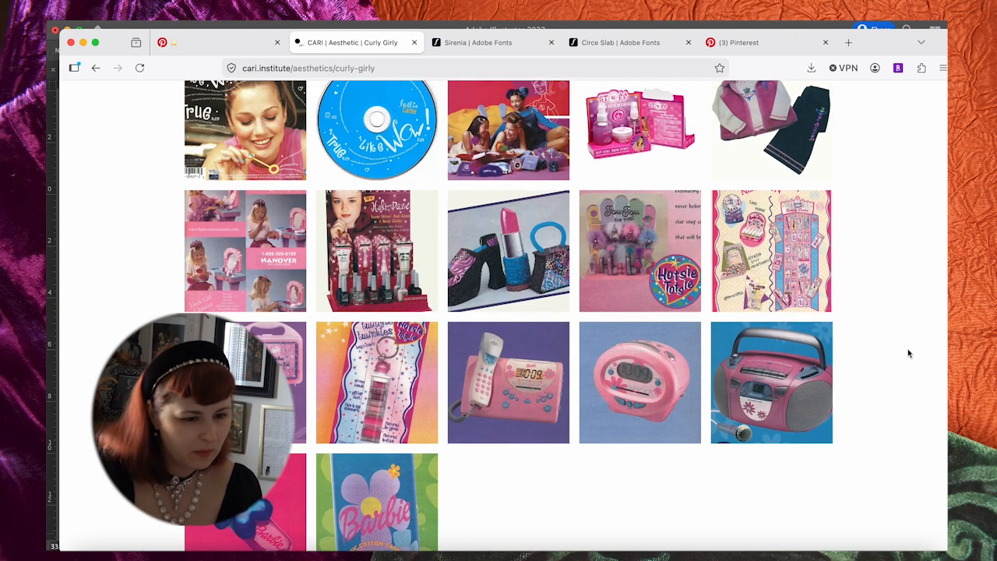